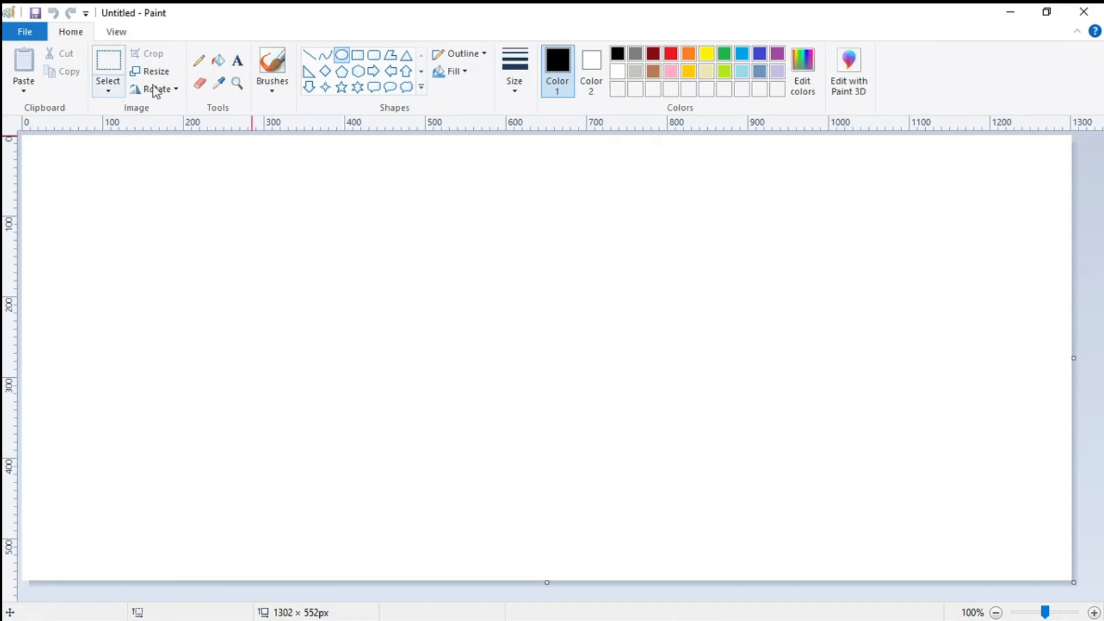
- Draw a black-outlined rectangle about 166 × 131 px near the canvas's upper-left corner and fill it with yellow
left_click(359, 56)
left_click_drag(97, 175, 231, 280)
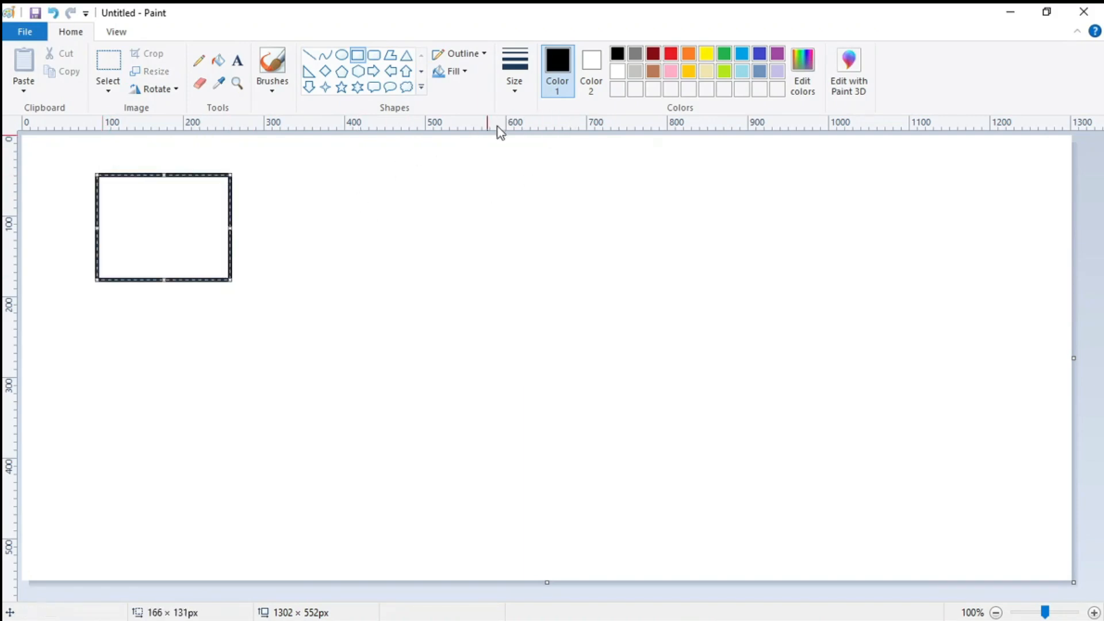
left_click(453, 189)
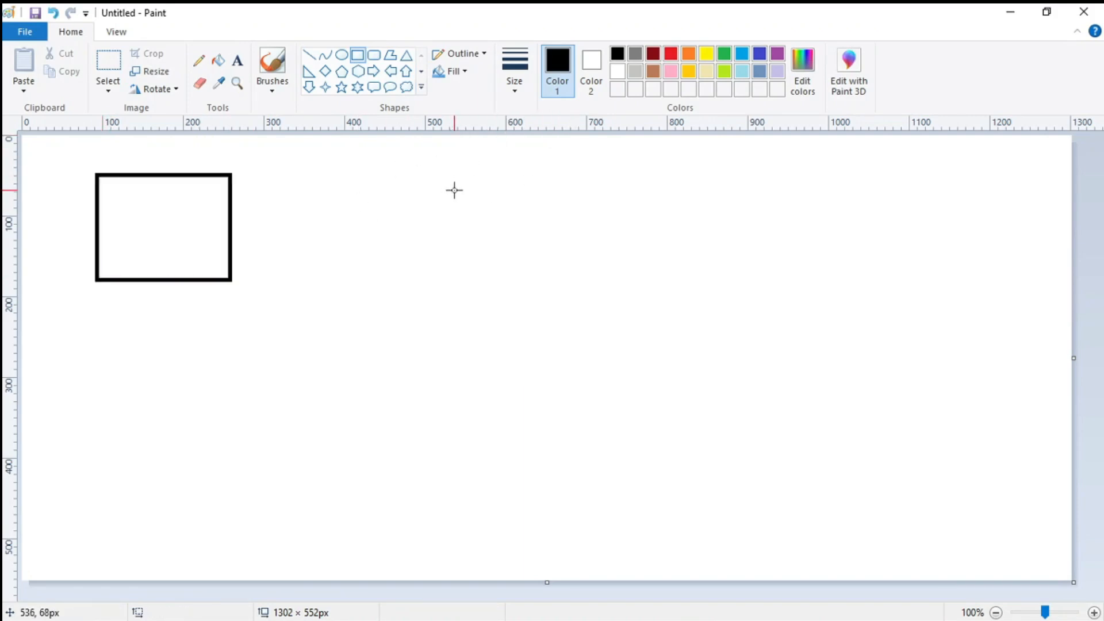
left_click(708, 55)
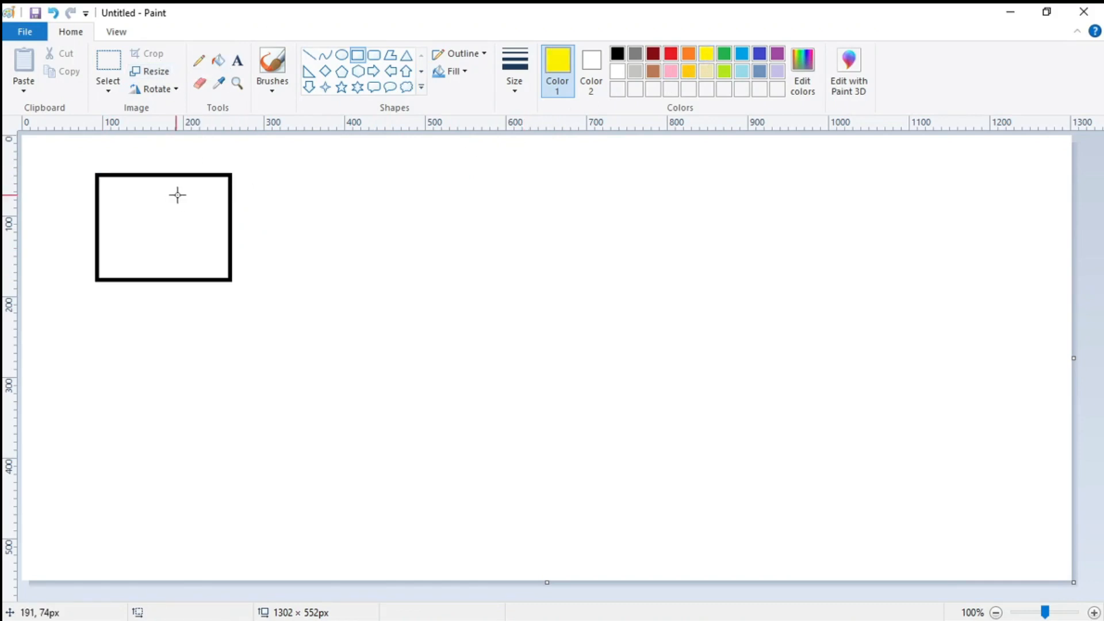
left_click(217, 61)
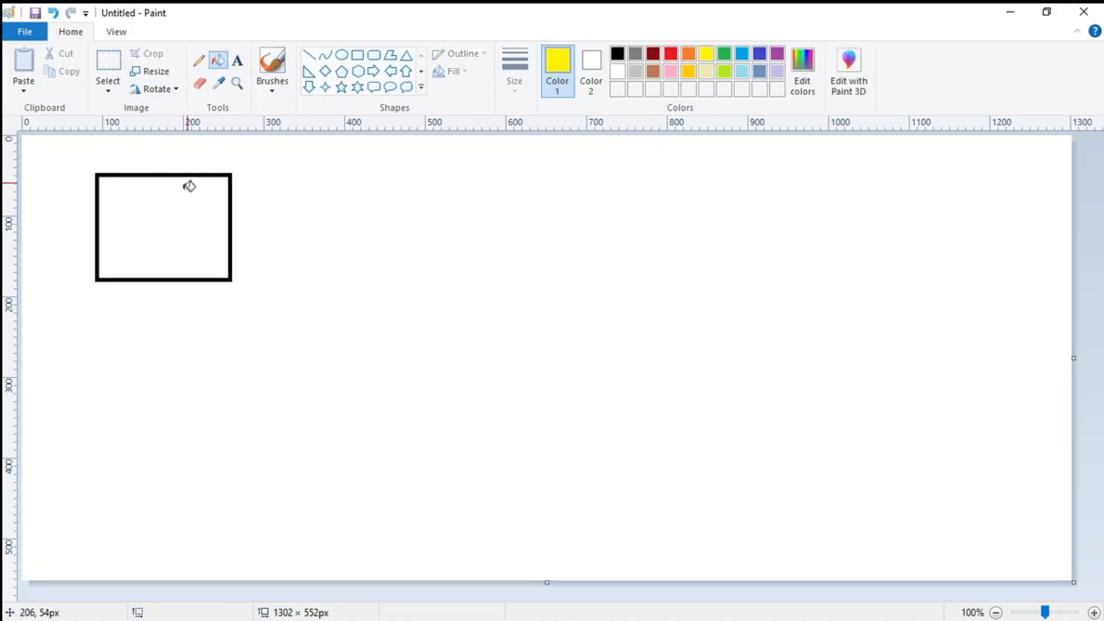
left_click(179, 214)
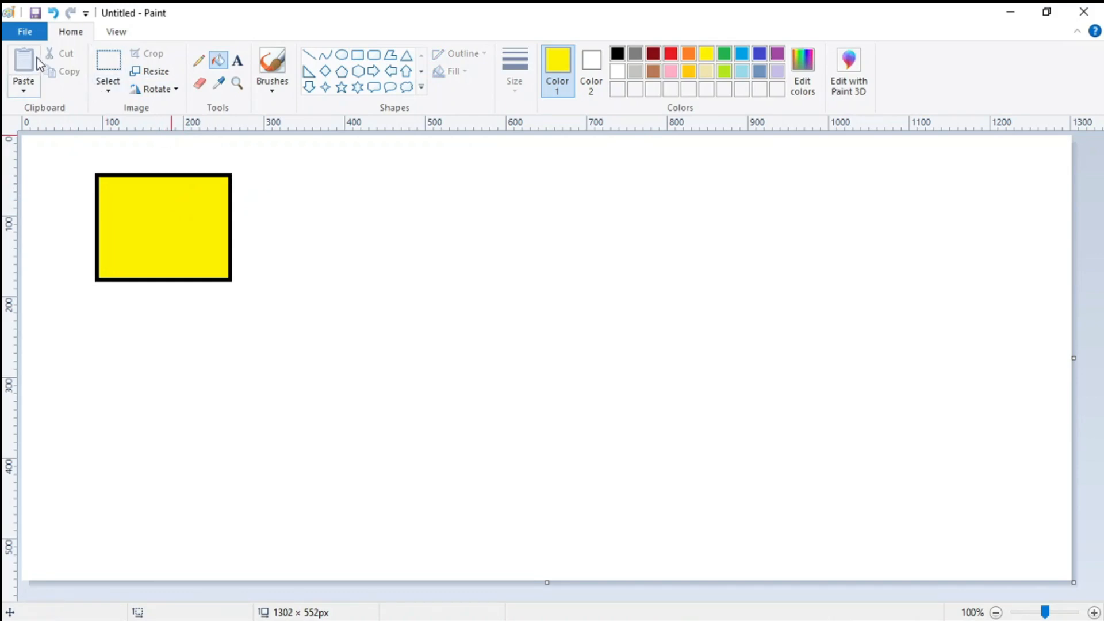
- Copy the yellow rectangle with a rectangular selection and place the pasted duplicate to the right of the original, near the canvas's upper middle
left_click(109, 58)
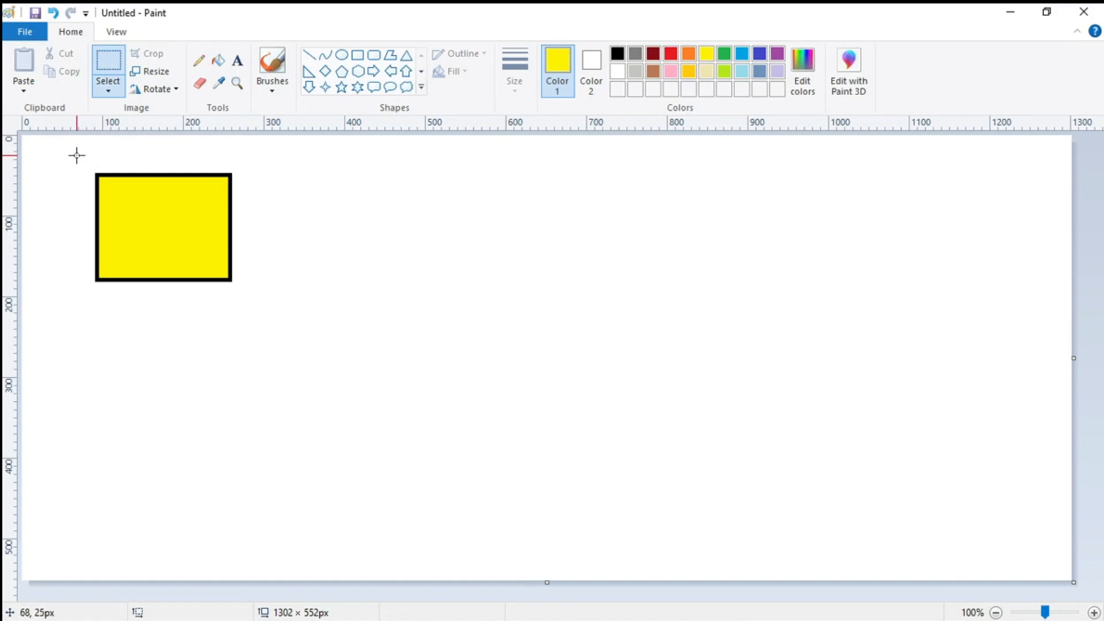
left_click_drag(76, 155, 268, 304)
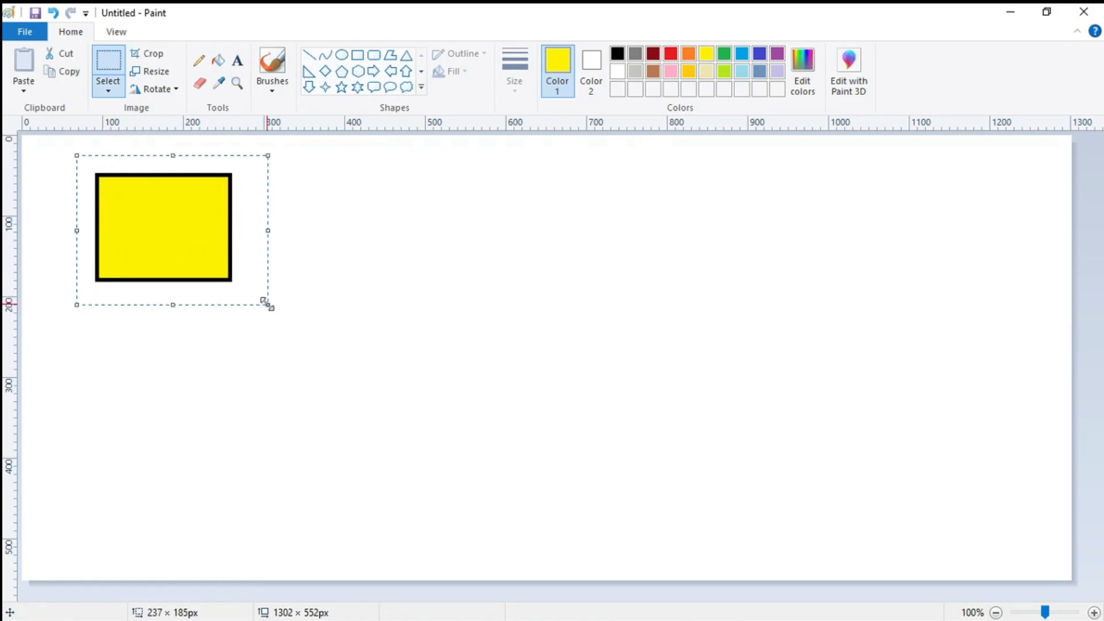
left_click(69, 73)
left_click(22, 66)
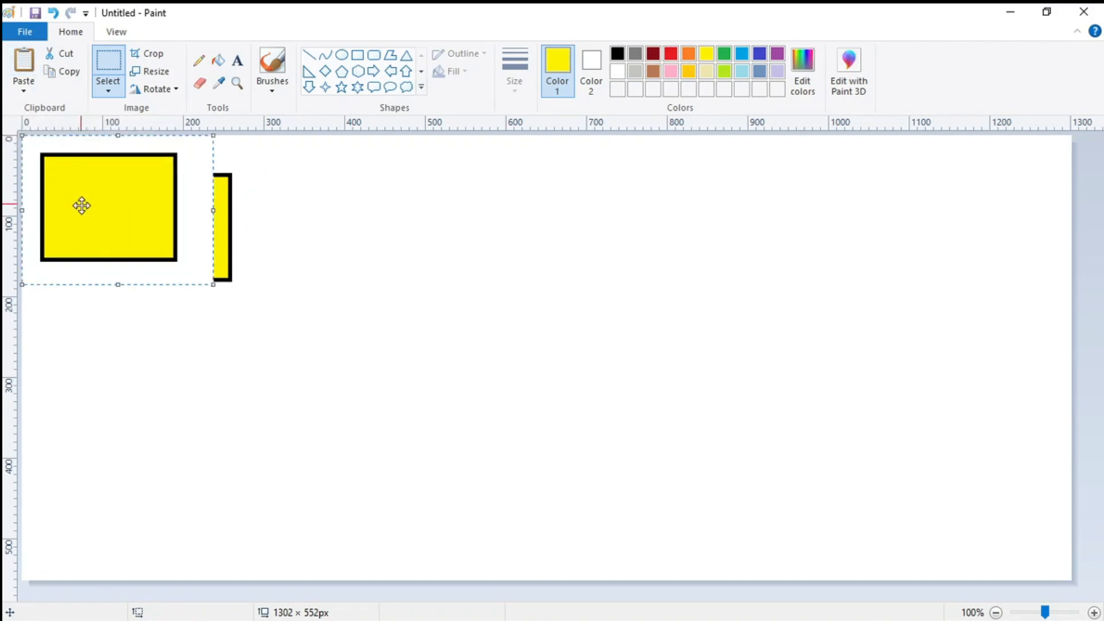
left_click_drag(87, 214, 461, 252)
left_click(313, 216)
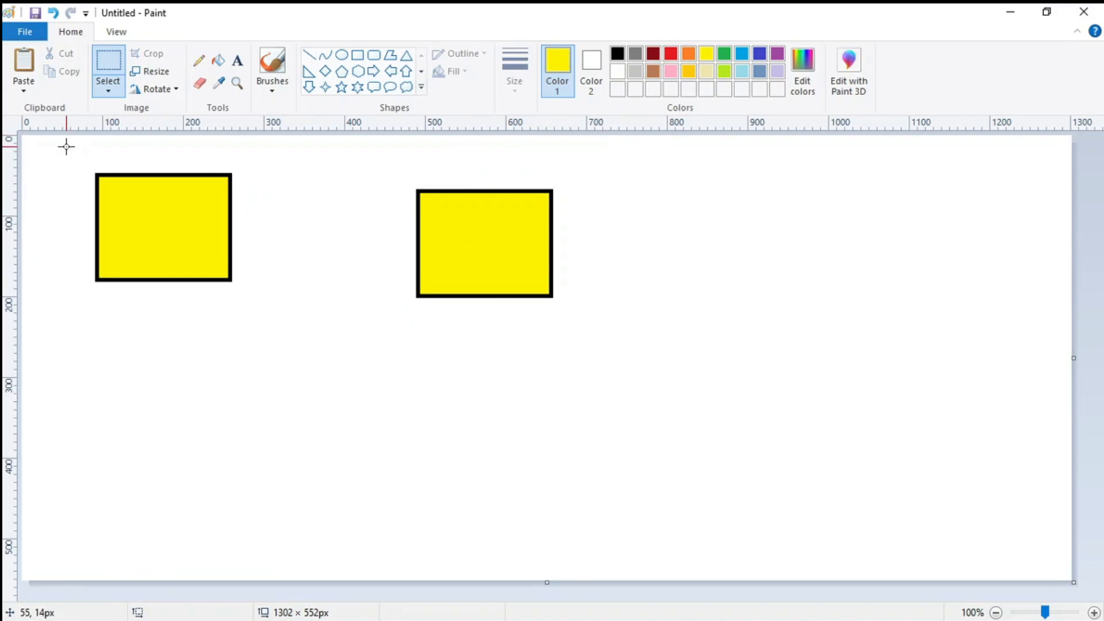
- Cut the original yellow rectangle and paste it lower on the canvas, below and left of the duplicate
left_click_drag(64, 151, 301, 338)
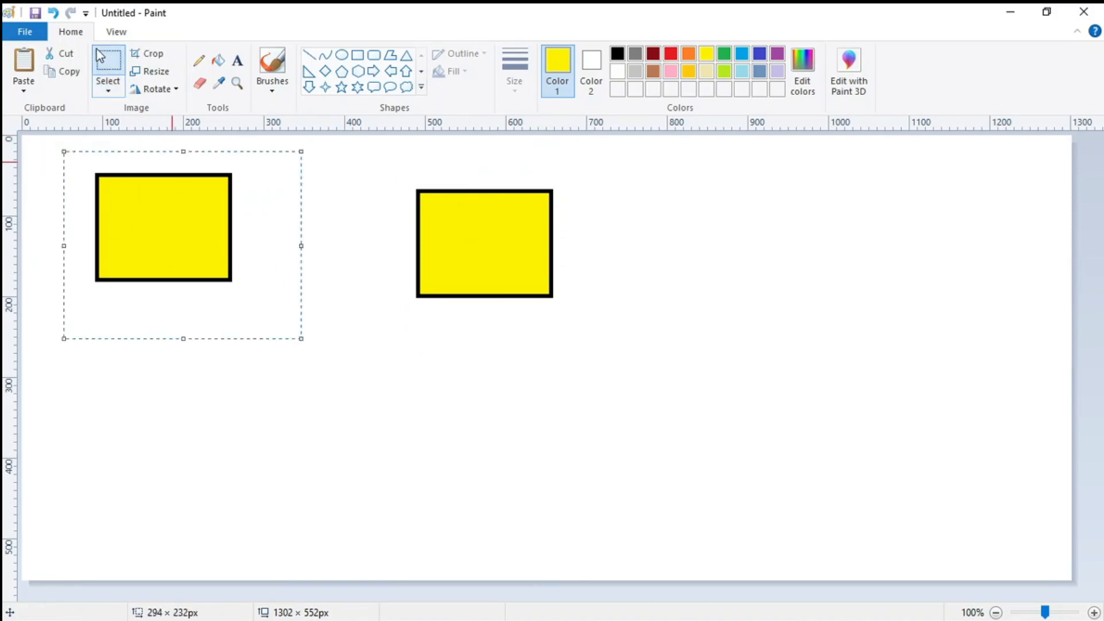
left_click(67, 58)
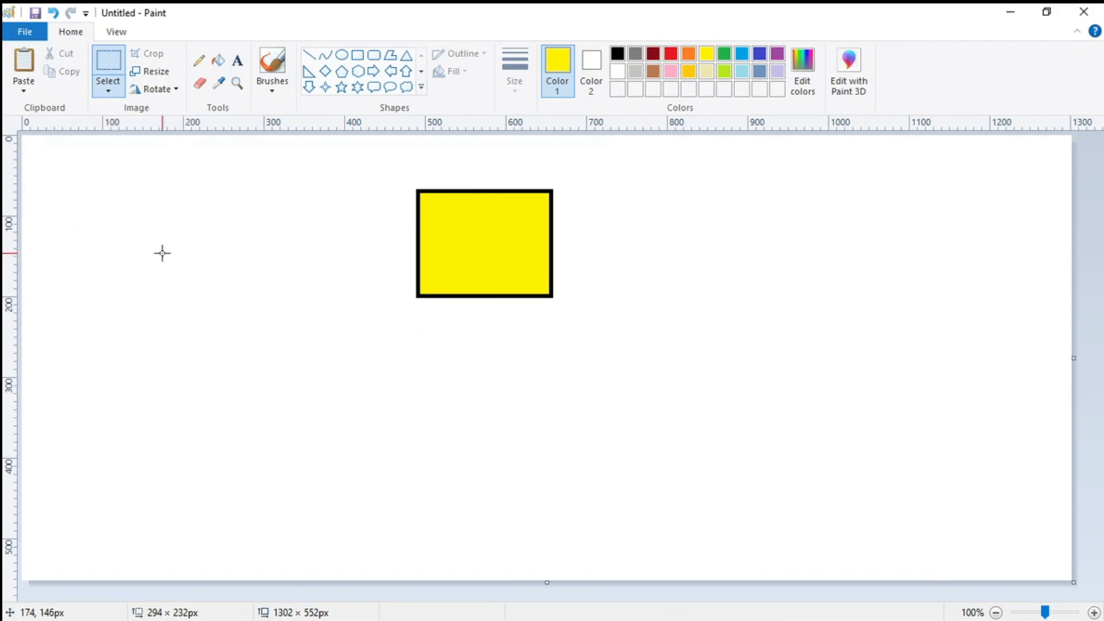
left_click(21, 70)
left_click_drag(115, 188, 236, 353)
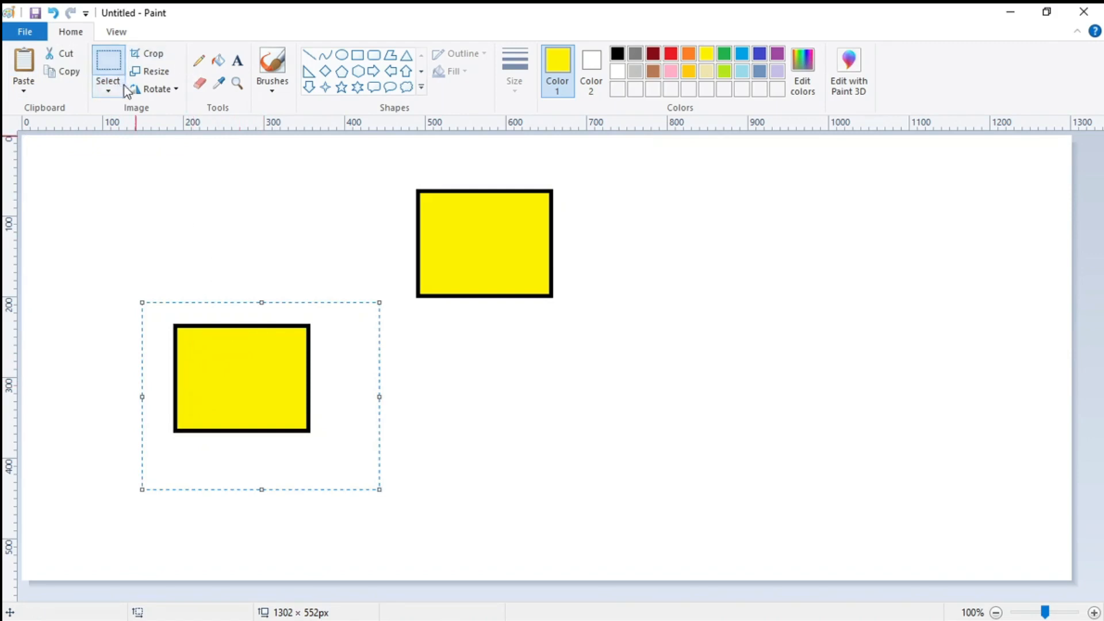
- Outline the lower yellow rectangle with a free-form selection and move it up on the canvas
left_click(109, 87)
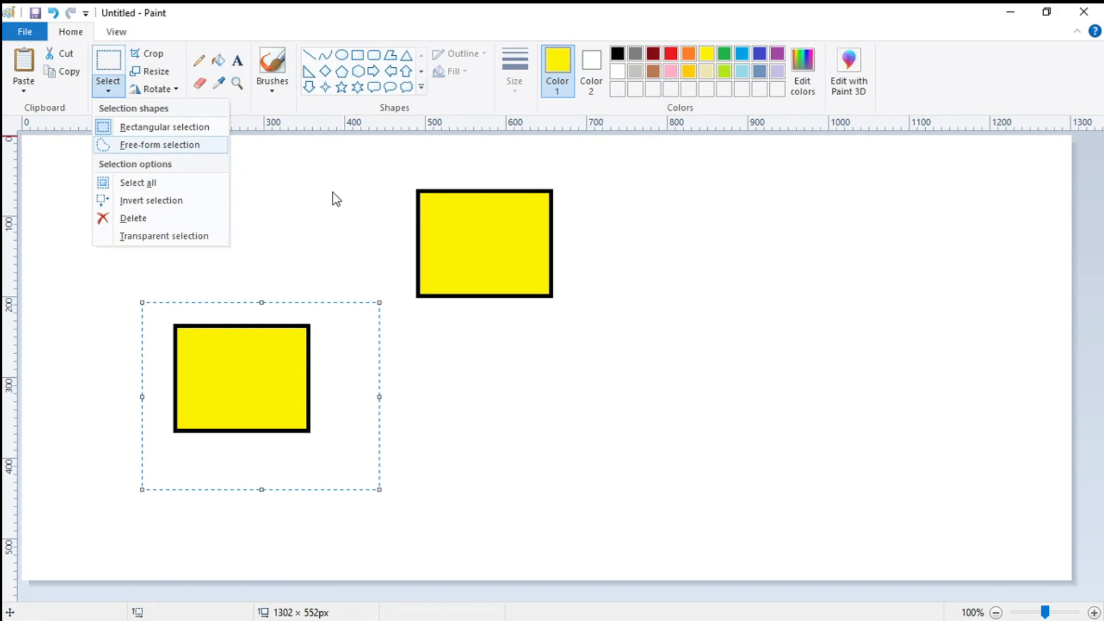
left_click(162, 146)
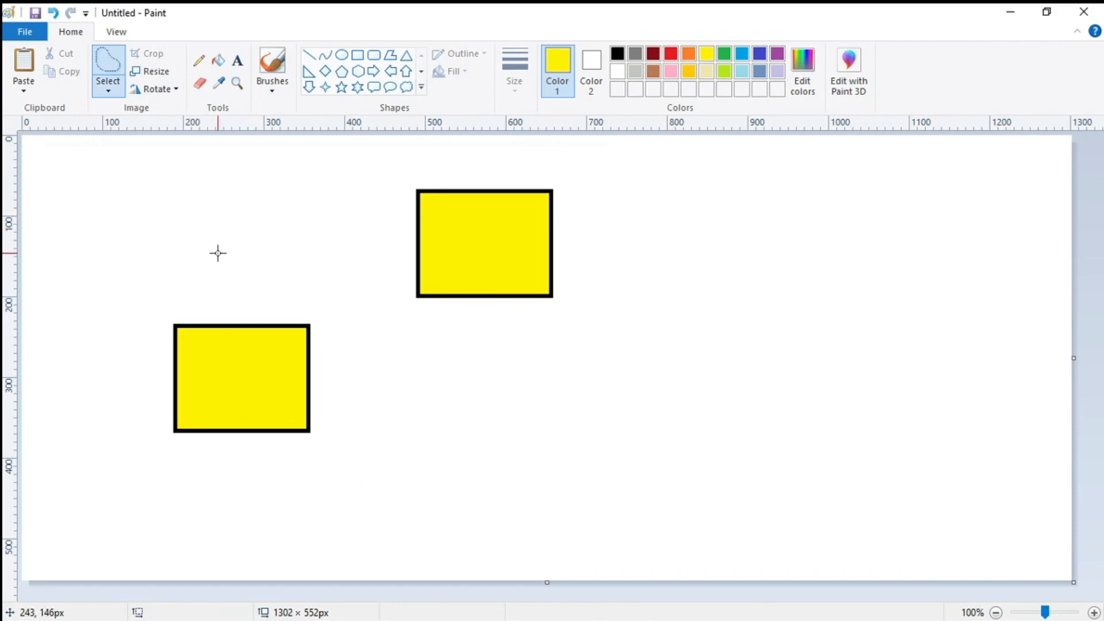
mouse_move(218, 253)
left_mouse_down()
mouse_move(192, 257)
mouse_move(156, 299)
mouse_move(155, 362)
mouse_move(141, 350)
mouse_move(155, 410)
mouse_move(173, 431)
mouse_move(160, 424)
mouse_move(207, 472)
mouse_move(324, 435)
mouse_move(343, 339)
mouse_move(278, 271)
mouse_move(205, 248)
left_mouse_up()
left_click_drag(210, 342, 254, 375)
mouse_move(177, 318)
left_mouse_down()
mouse_move(249, 289)
mouse_move(209, 276)
mouse_move(416, 293)
mouse_move(436, 322)
mouse_move(343, 293)
mouse_move(424, 300)
mouse_move(201, 252)
left_mouse_up()
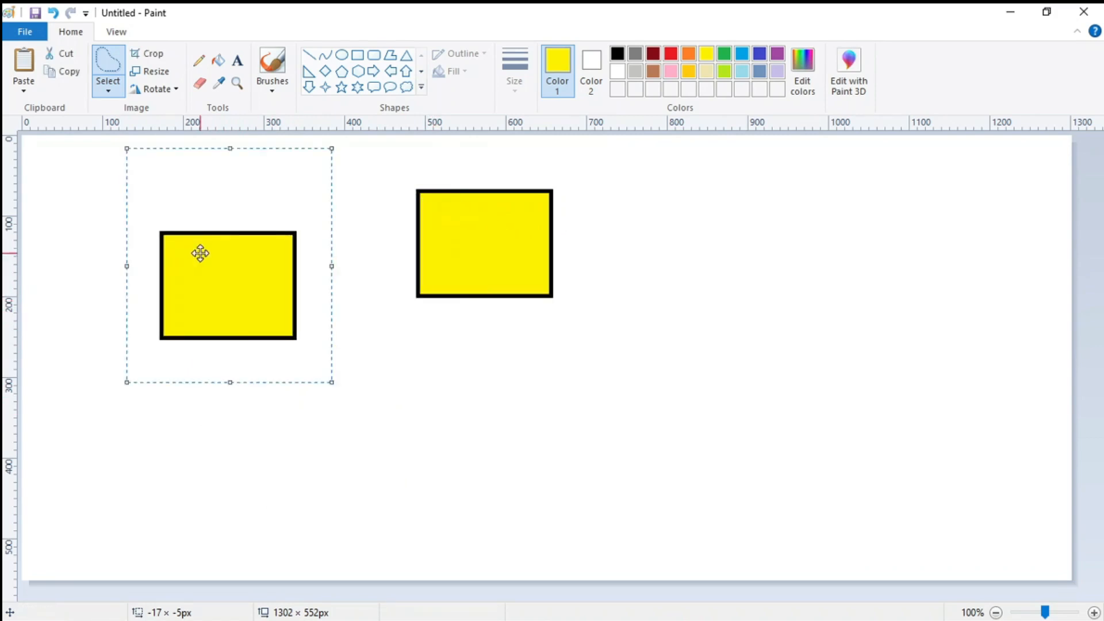
- Move the selected rectangle over the other yellow rectangle and turn on transparent selection so both shapes overlap
left_click(108, 89)
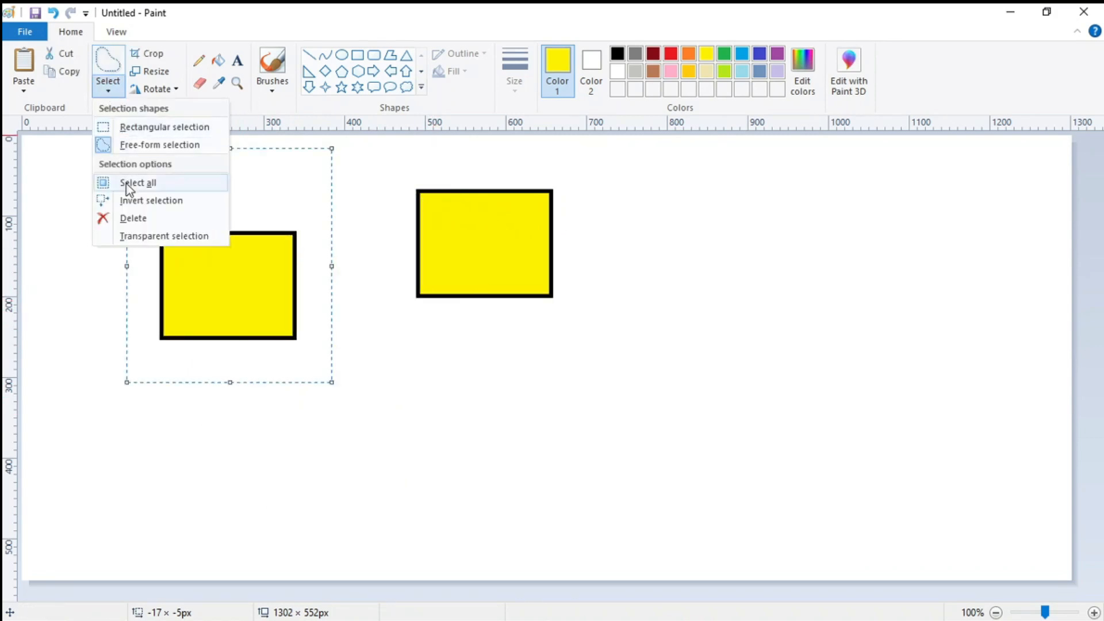
left_click(211, 295)
mouse_move(211, 292)
left_mouse_down()
mouse_move(451, 329)
mouse_move(384, 375)
mouse_move(509, 324)
mouse_move(609, 391)
mouse_move(486, 320)
mouse_move(488, 347)
mouse_move(426, 321)
mouse_move(465, 320)
mouse_move(456, 397)
mouse_move(422, 343)
left_mouse_up()
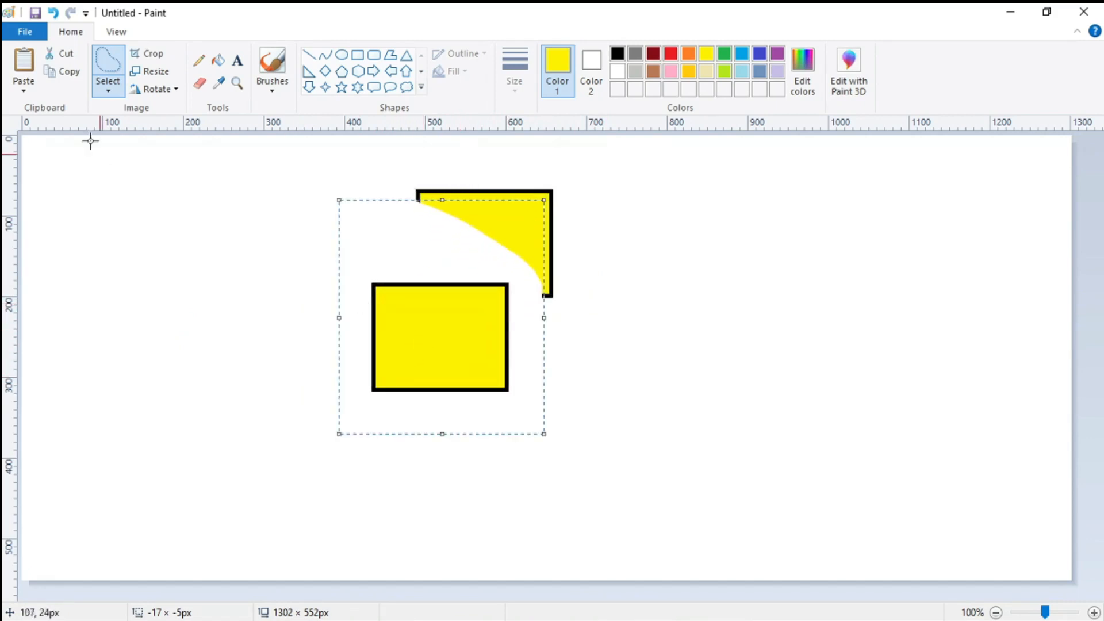
left_click(107, 91)
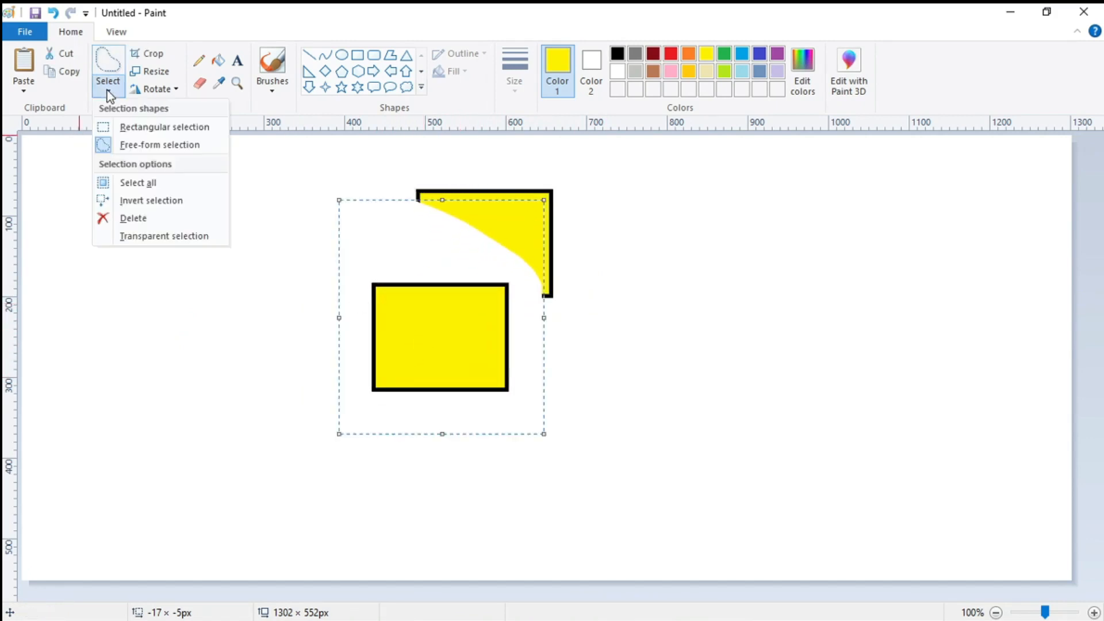
left_click(107, 235)
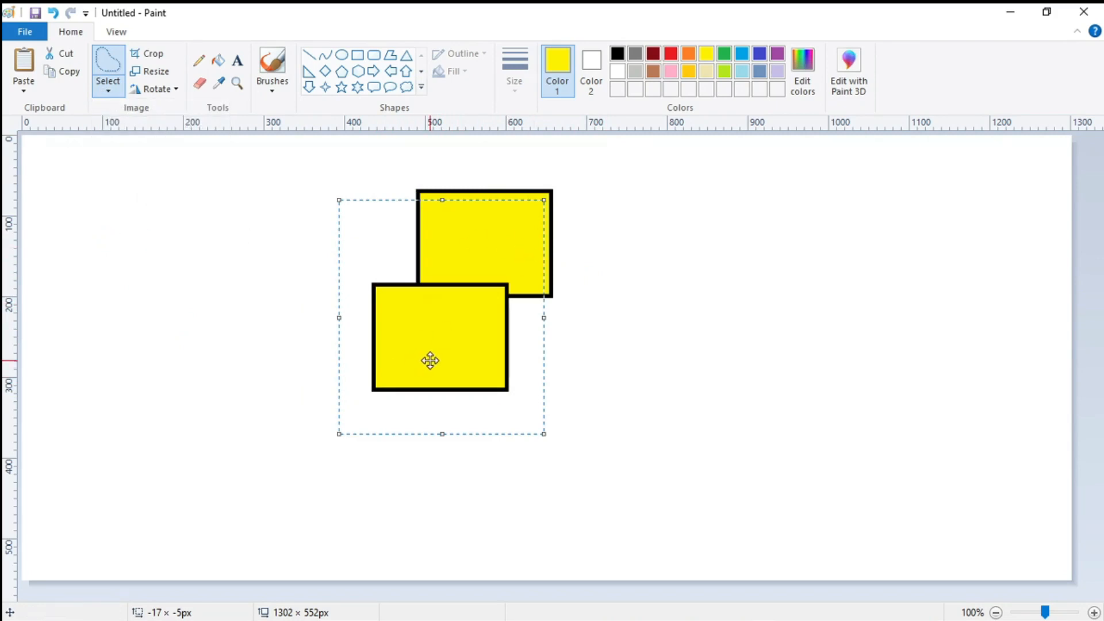
left_click_drag(446, 345, 446, 322)
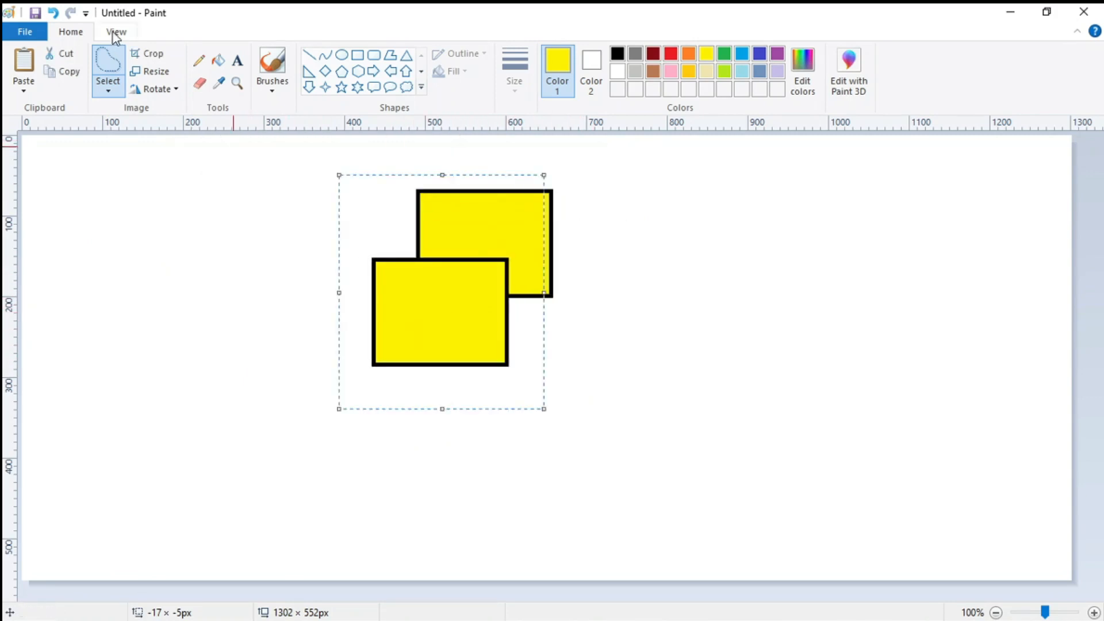
- Turn off transparent selection and undo the move of the free-form selected rectangle
left_click(113, 91)
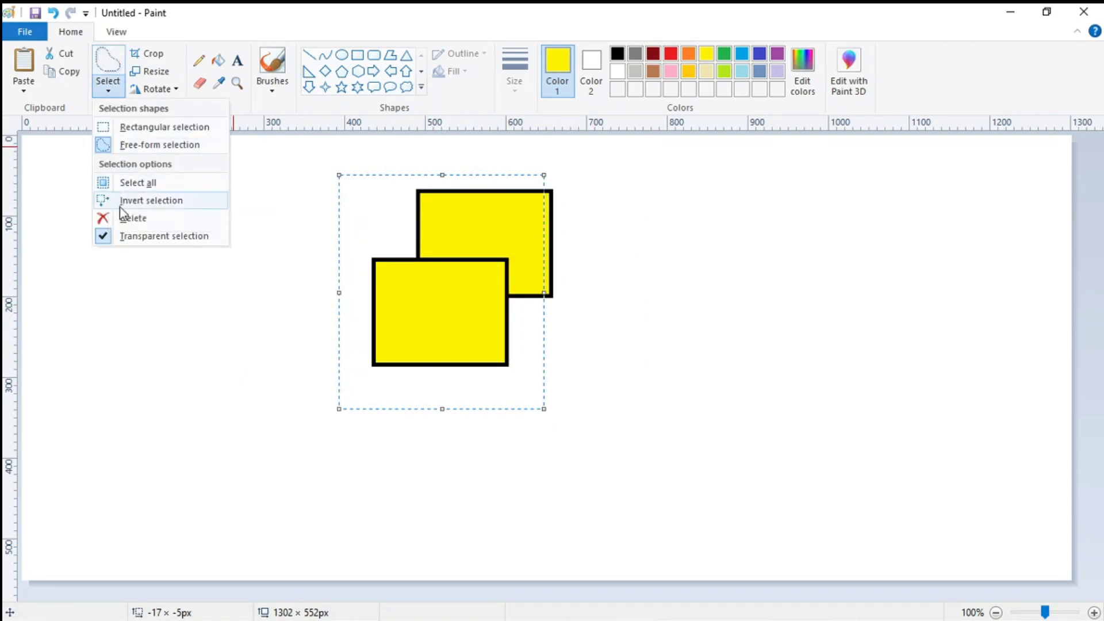
left_click(111, 234)
left_click(113, 233)
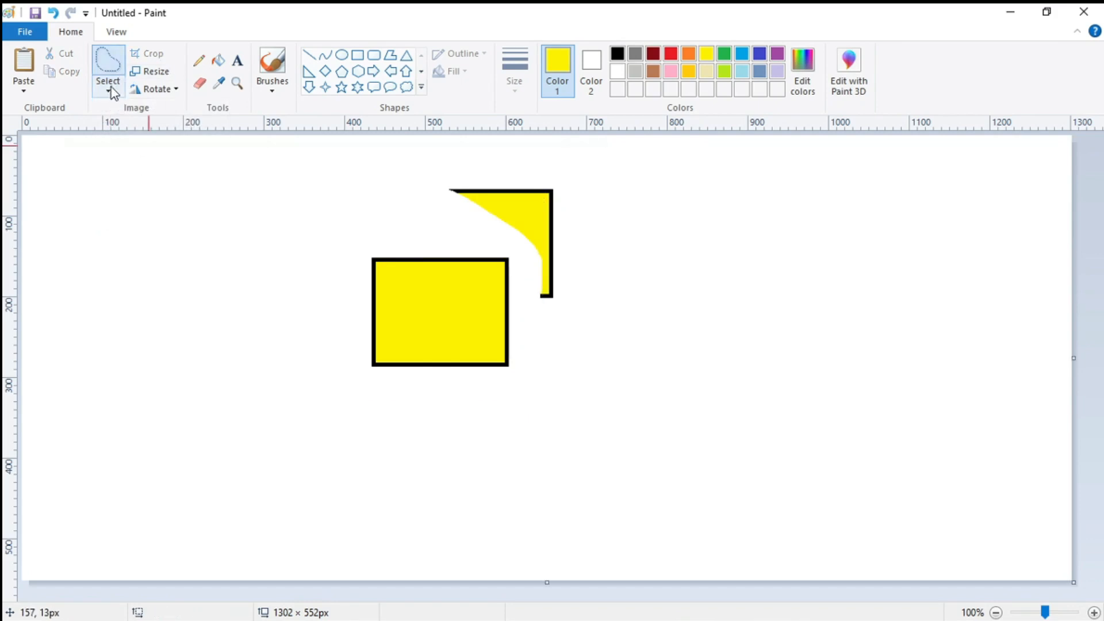
key("ctrl+z")
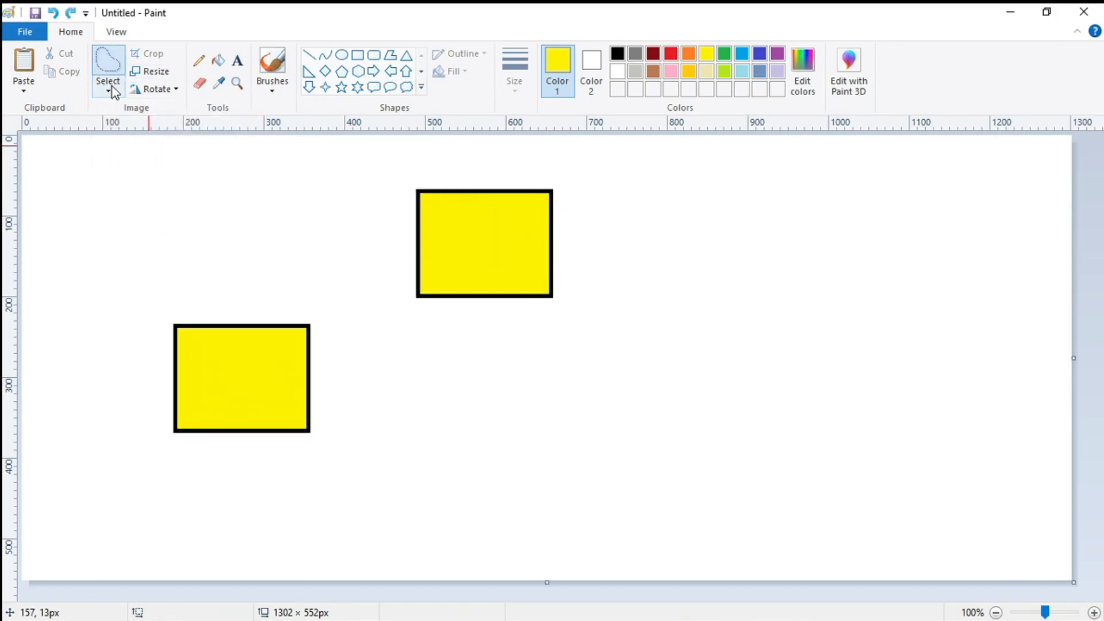
left_click(170, 92)
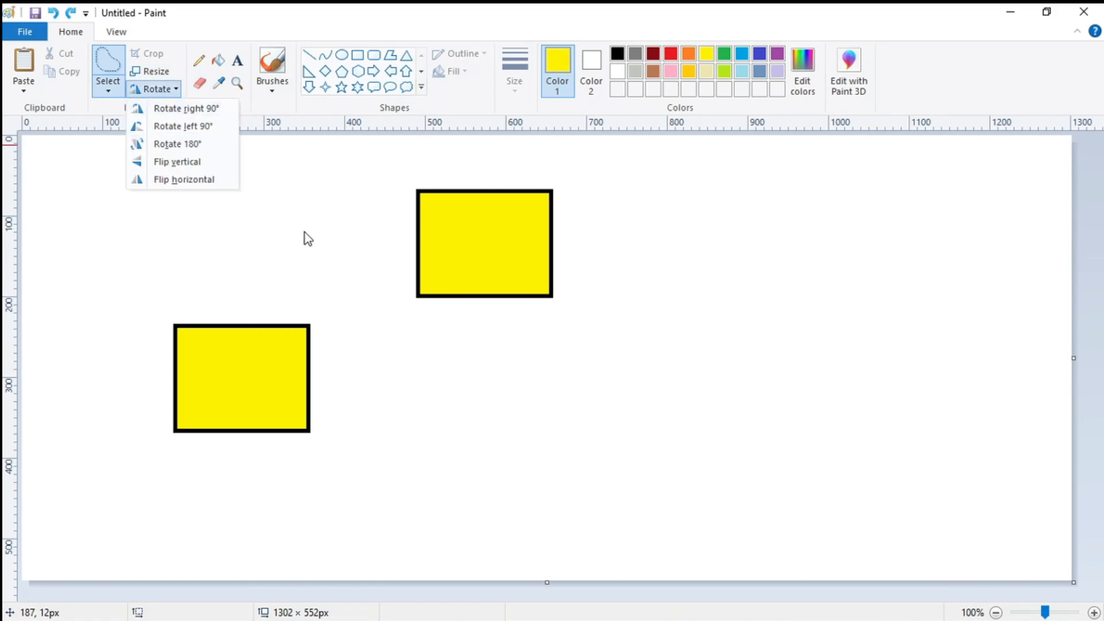
left_click(336, 228)
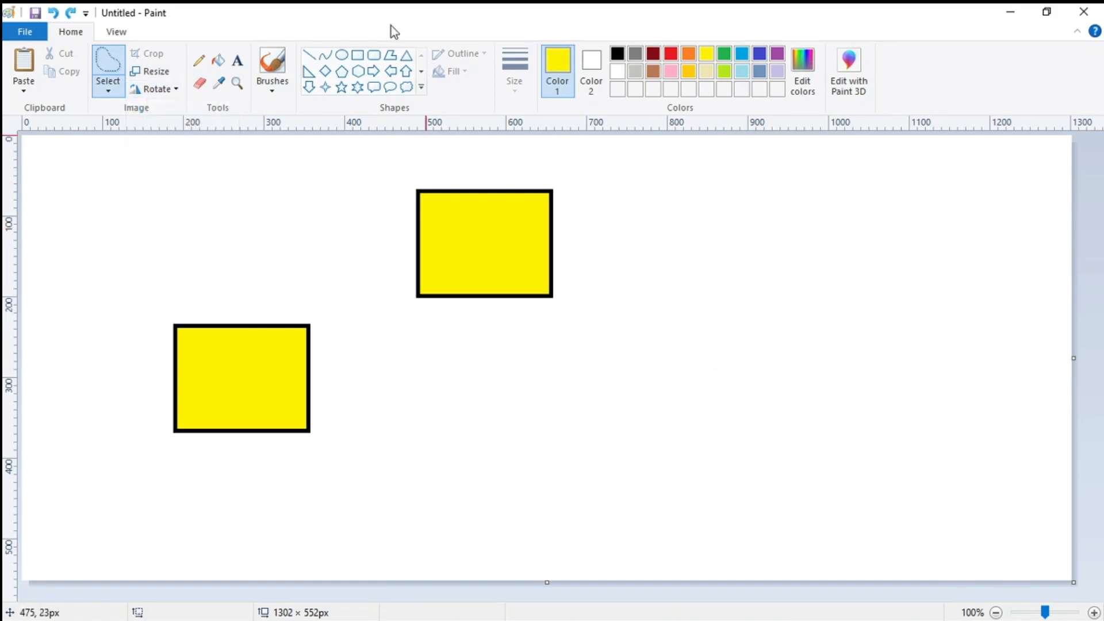
- Draw a black-outlined right arrow about 280 × 112 px above the lower rectangle and fill it with red
left_click(374, 73)
left_click_drag(166, 203, 393, 295)
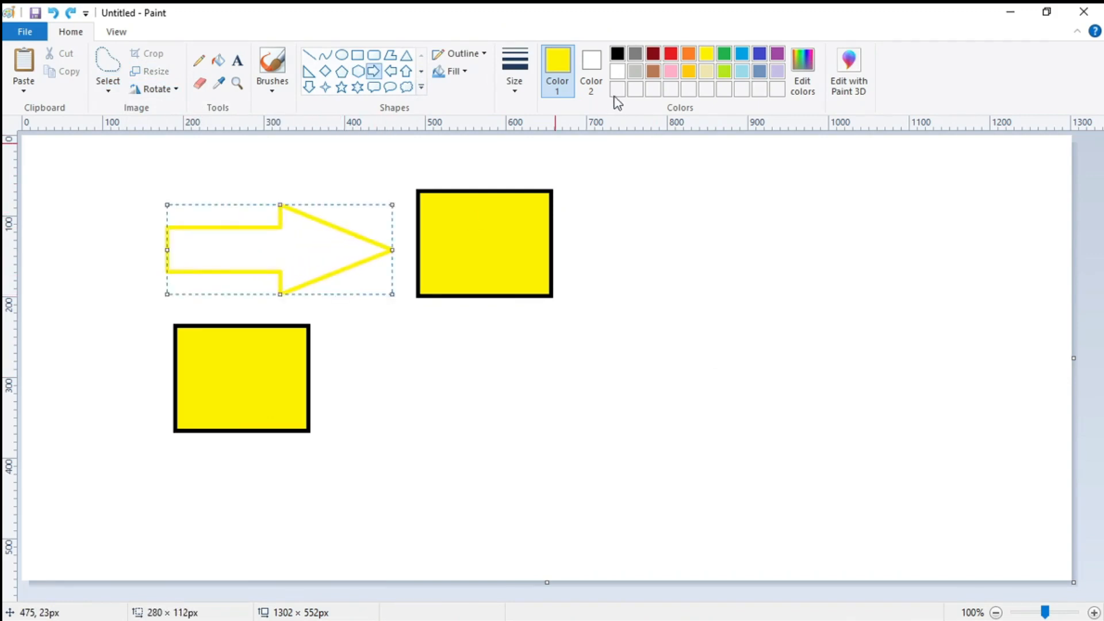
left_click(618, 55)
left_click(607, 193)
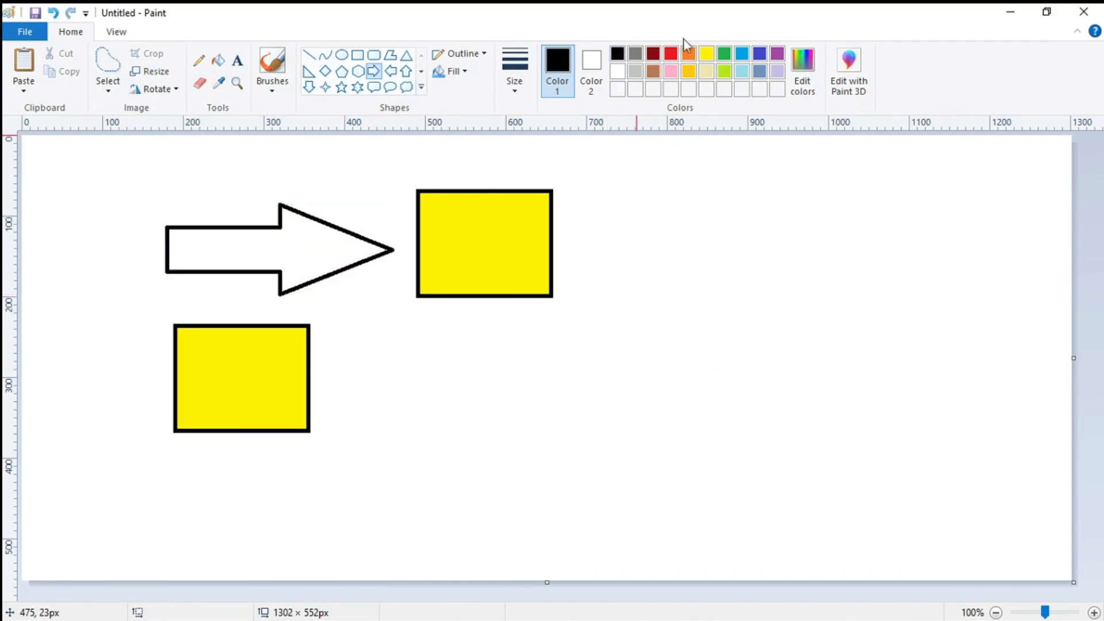
left_click(671, 57)
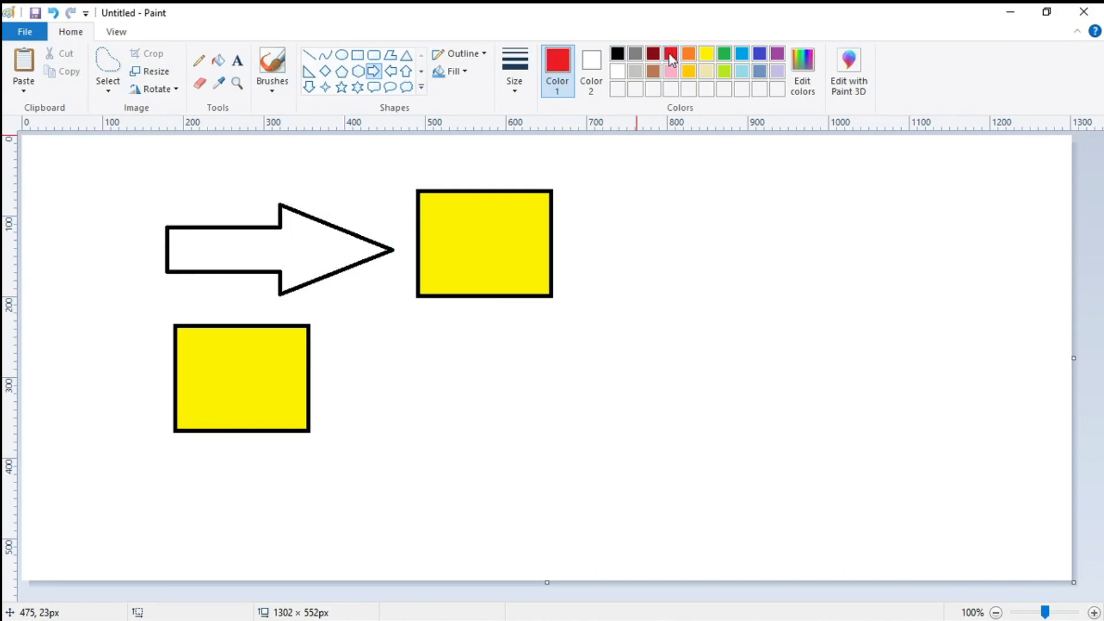
left_click(222, 63)
left_click(300, 246)
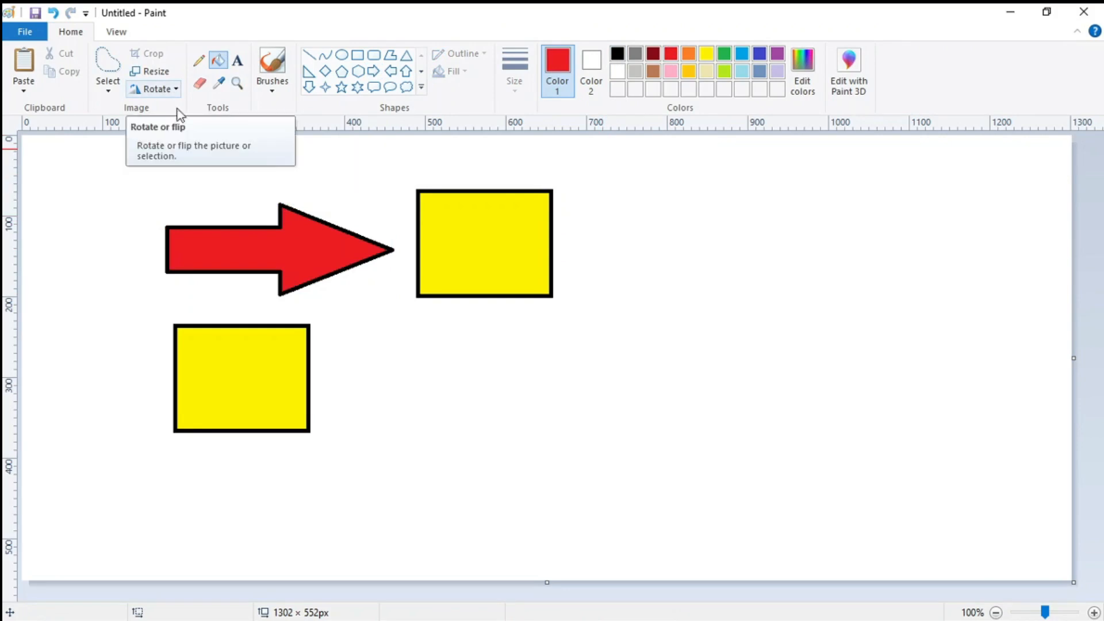
- Enclose the red arrow in a rectangular selection, flip it vertically and rotate it right 90°
left_click(108, 87)
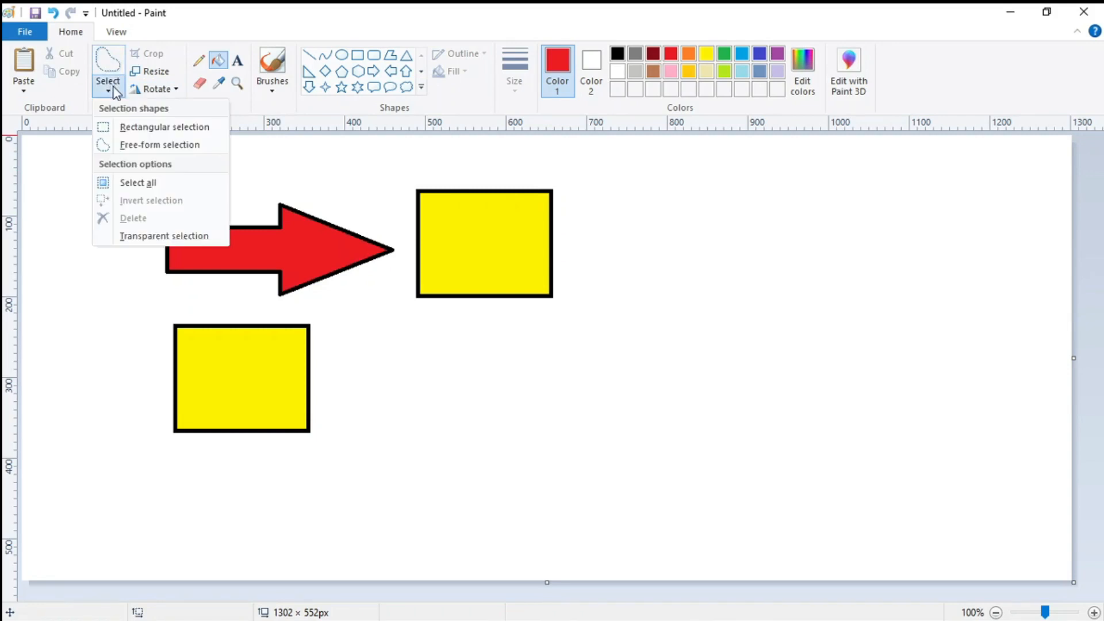
left_click(118, 127)
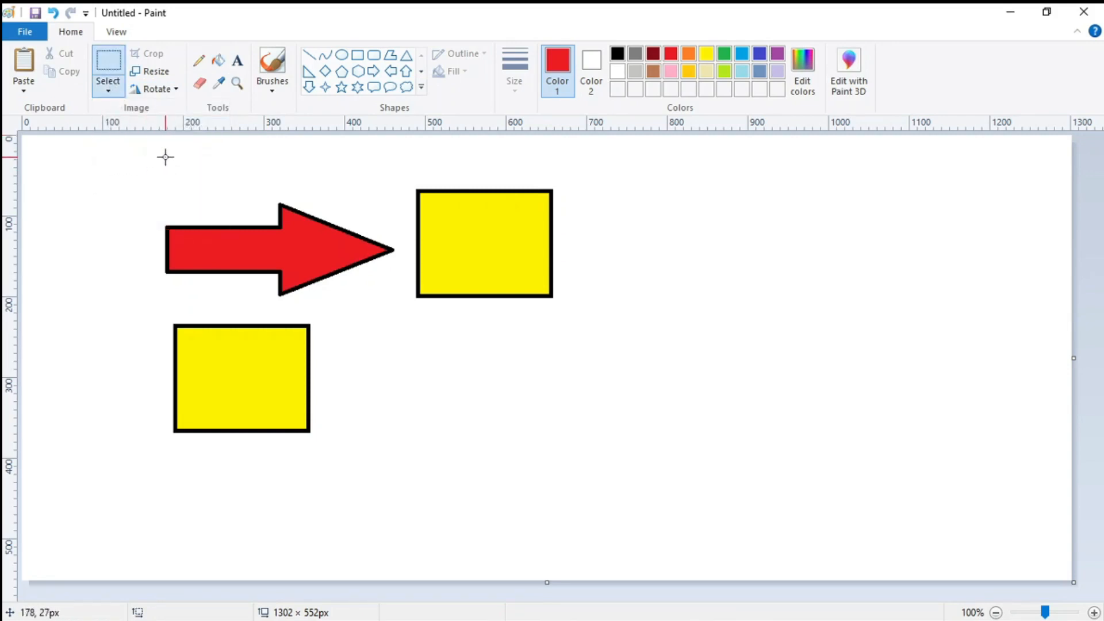
left_click_drag(141, 158, 408, 304)
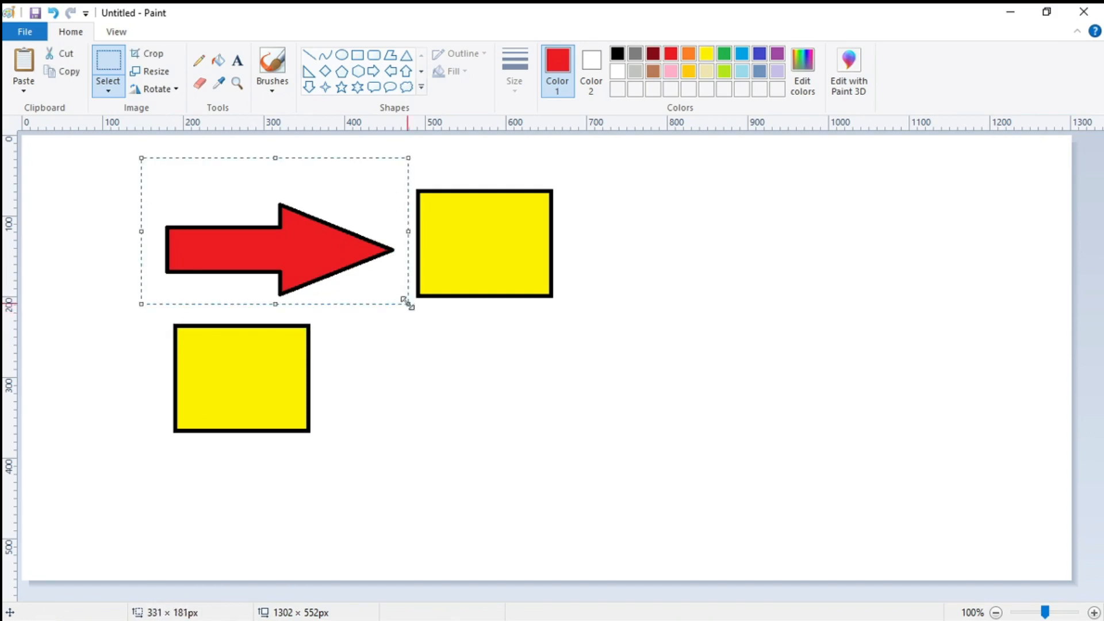
left_click(164, 91)
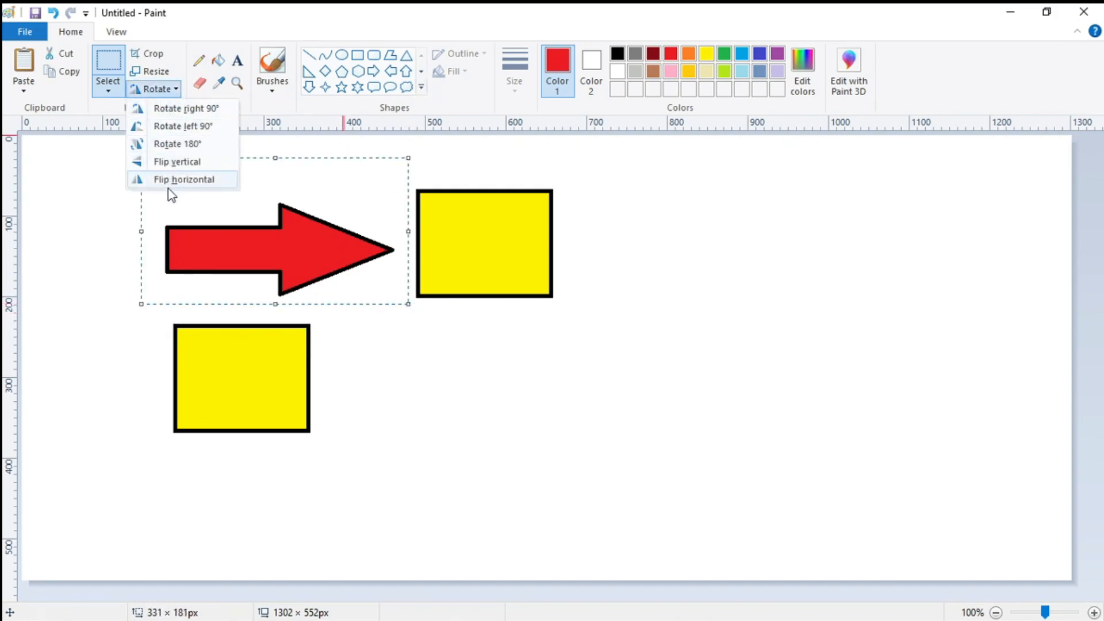
left_click(174, 160)
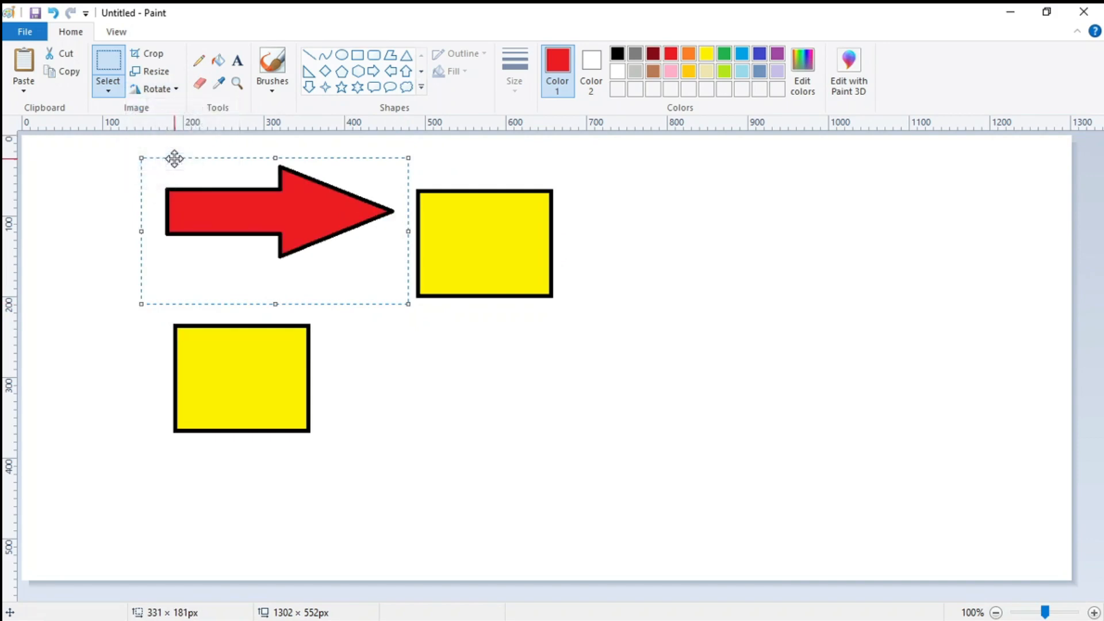
left_click(170, 87)
left_click(178, 109)
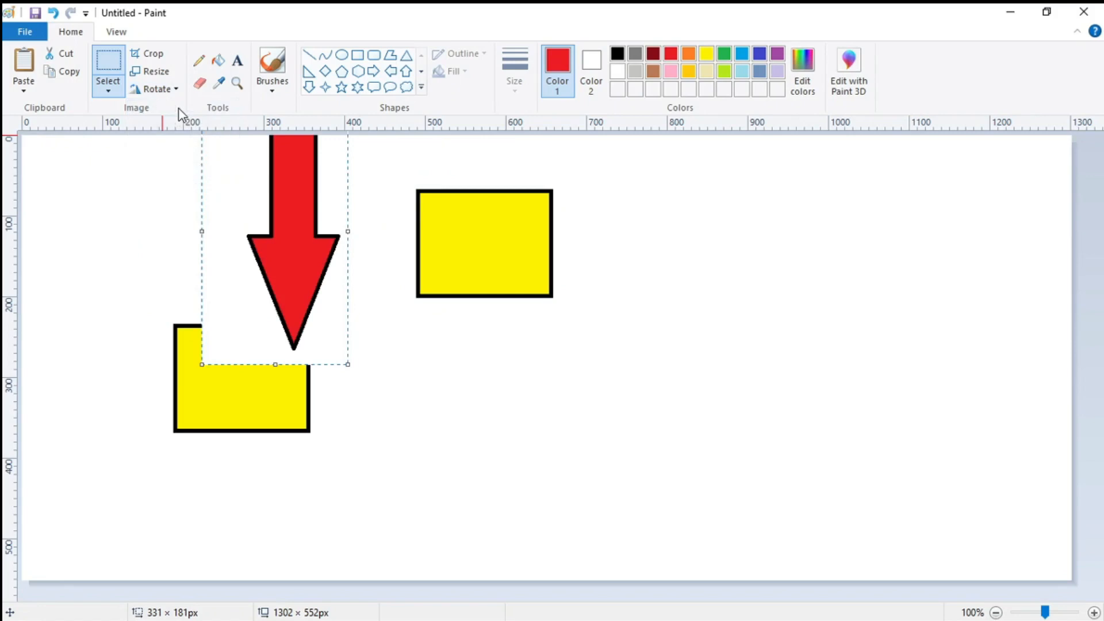
- Turn on transparent selection and move the selected red arrow slightly to the left above the lower yellow rectangle
left_click(113, 94)
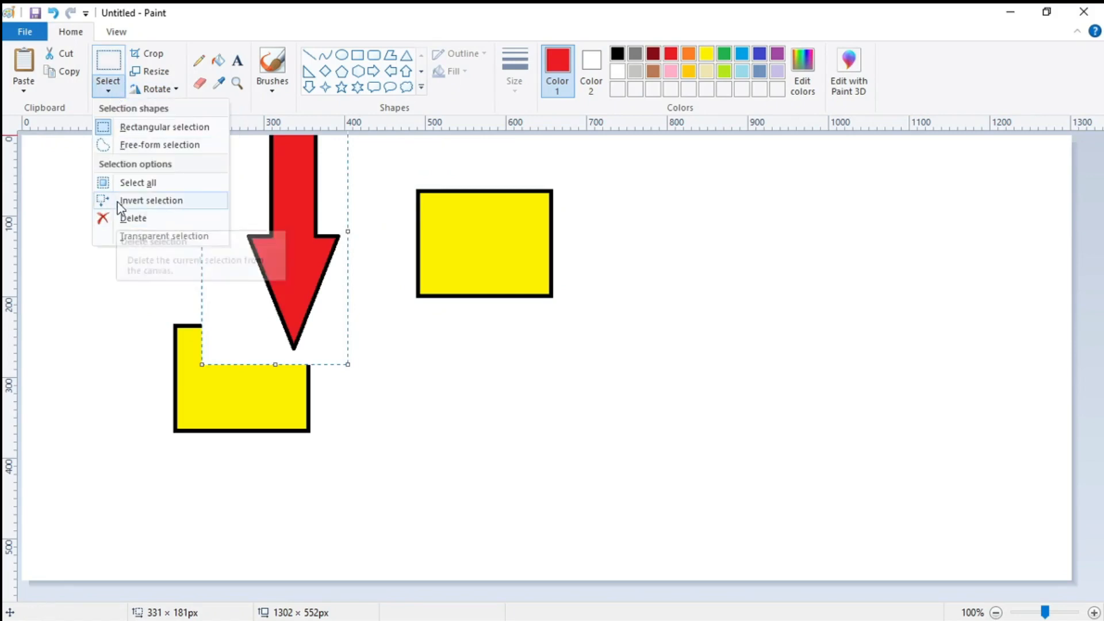
left_click(118, 232)
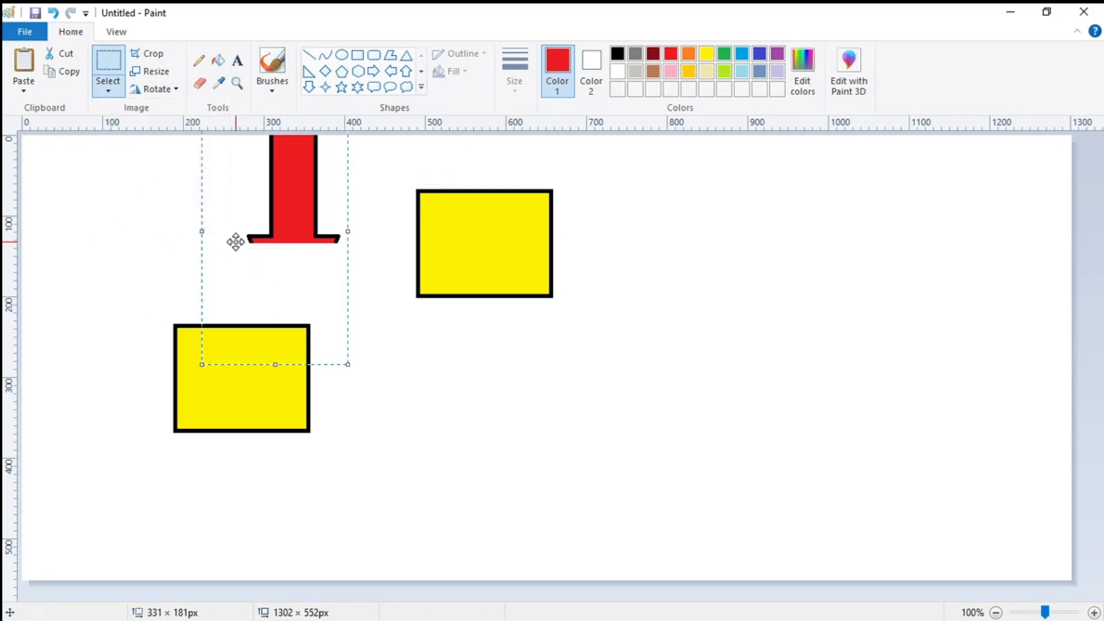
left_click_drag(270, 212, 197, 204)
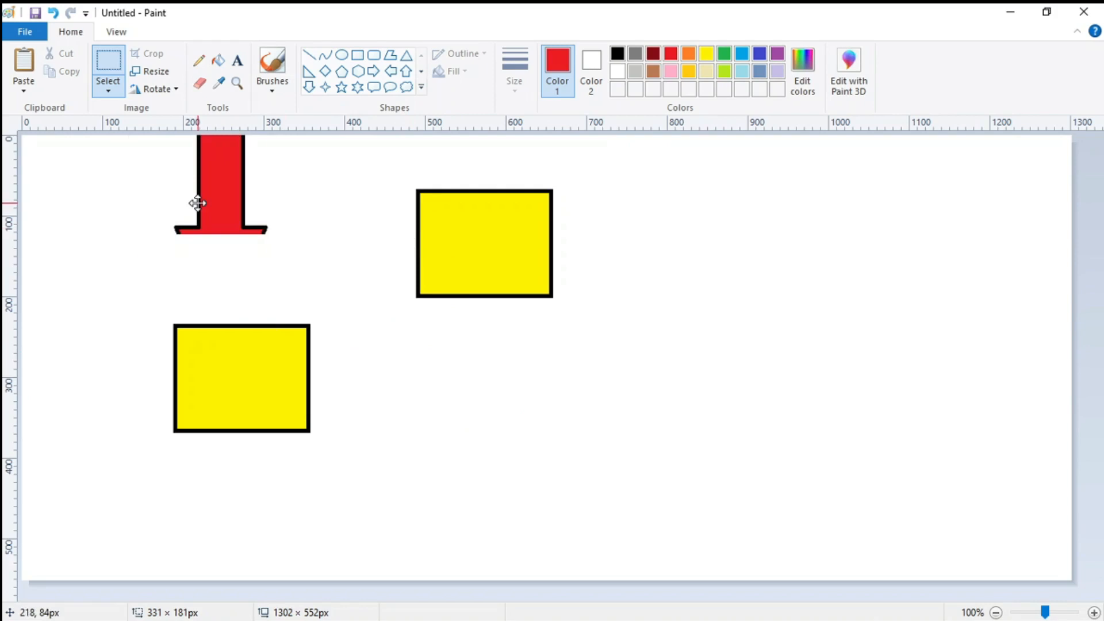
- Turn off transparent selection and move the selected red arrow to the empty area right of both yellow rectangles
left_click(109, 89)
left_click(120, 236)
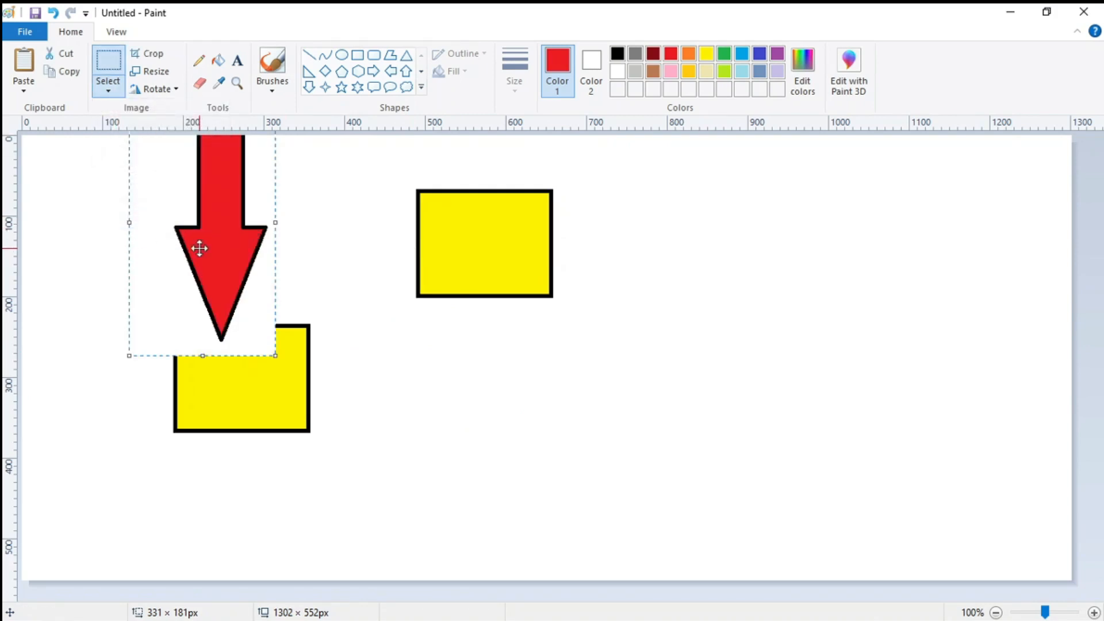
left_click_drag(214, 229, 668, 374)
- Switch transparent selection on and off again to compare its effect on the selected arrow
left_click(108, 91)
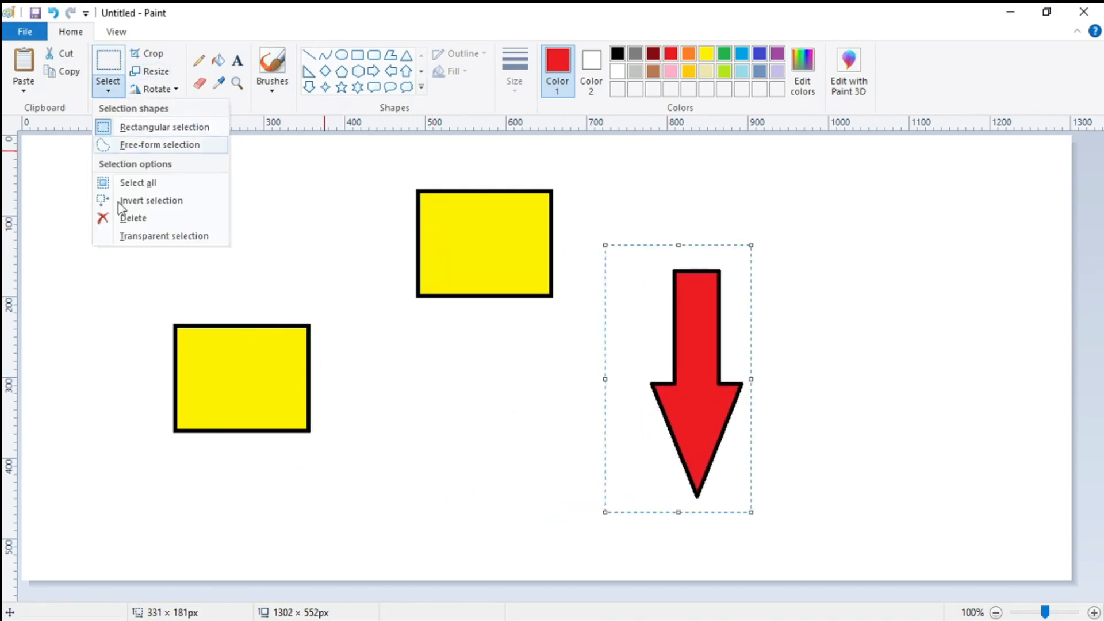
left_click(125, 240)
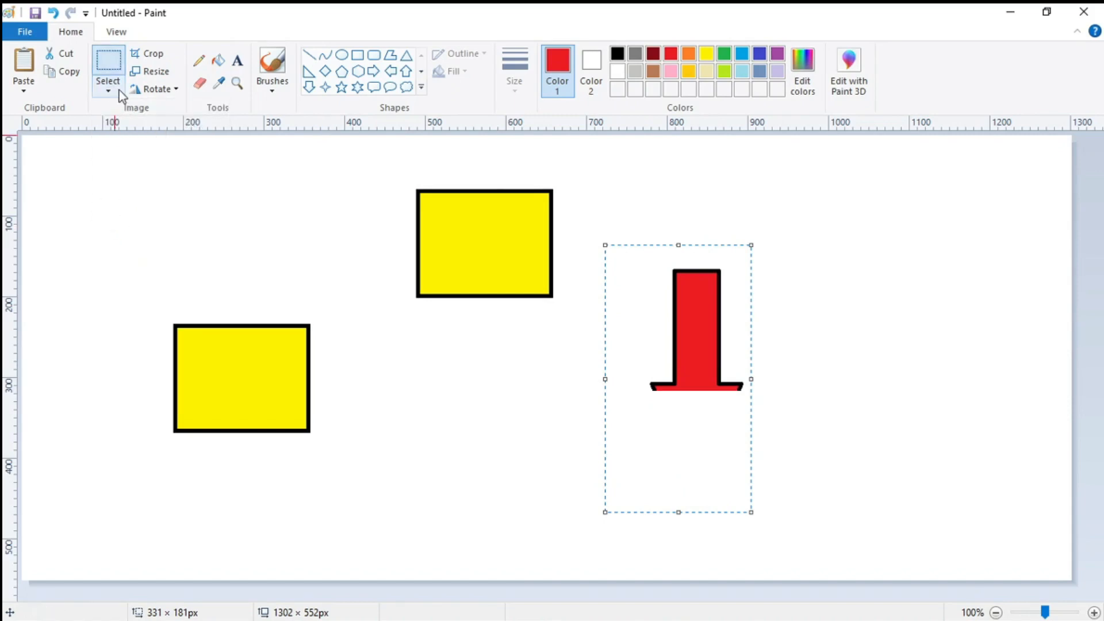
left_click(109, 91)
left_click(104, 237)
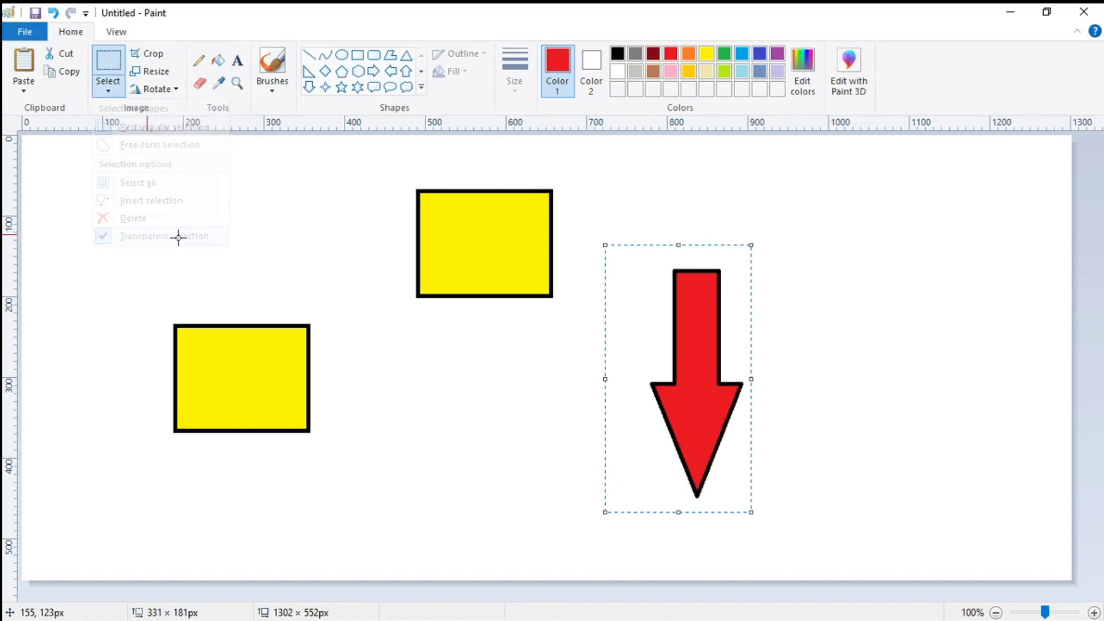
- Deselect the arrow and view the Resize and Skew options, cancelling without changing anything
left_click(296, 274)
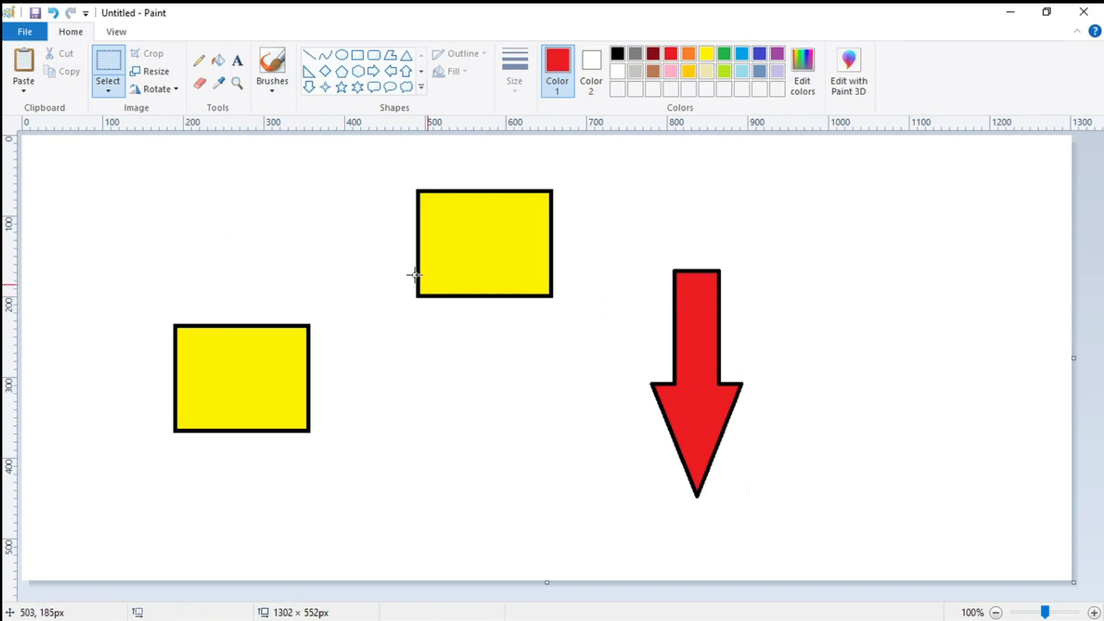
left_click(150, 71)
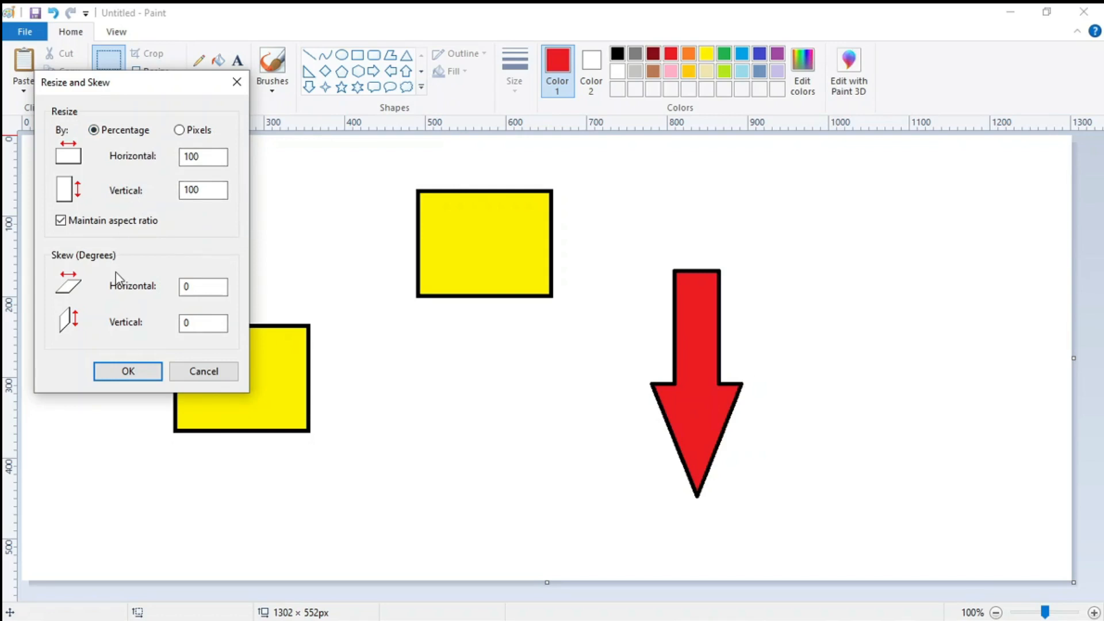
left_click(203, 372)
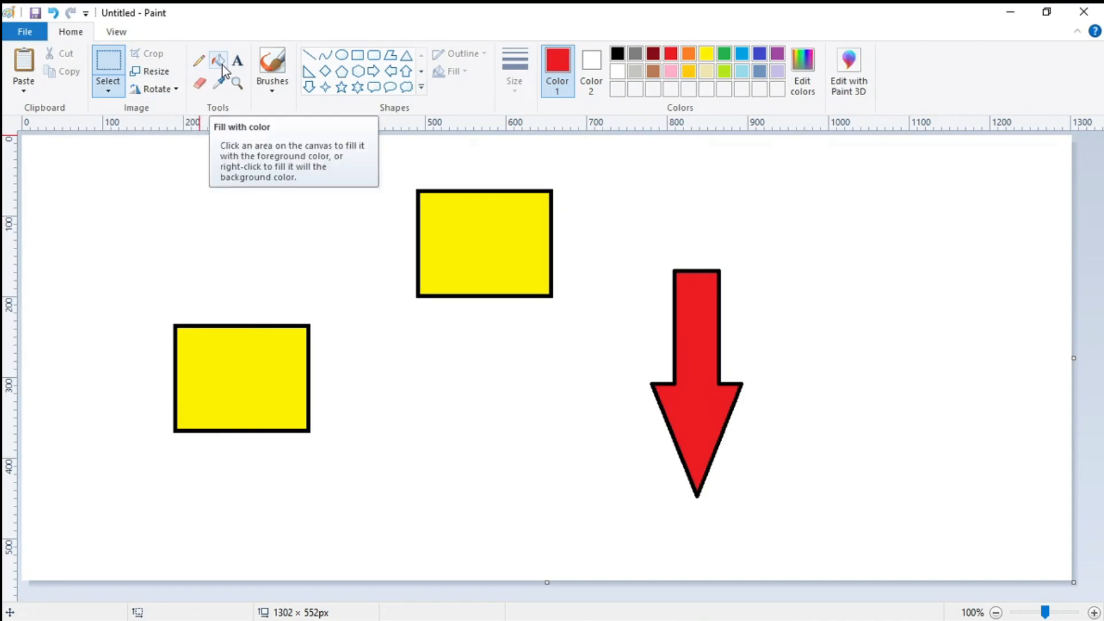
- Draw a black-outlined ellipse about 190 × 113 px above the lower yellow rectangle
left_click(341, 55)
left_click_drag(142, 178, 293, 269)
left_click(617, 53)
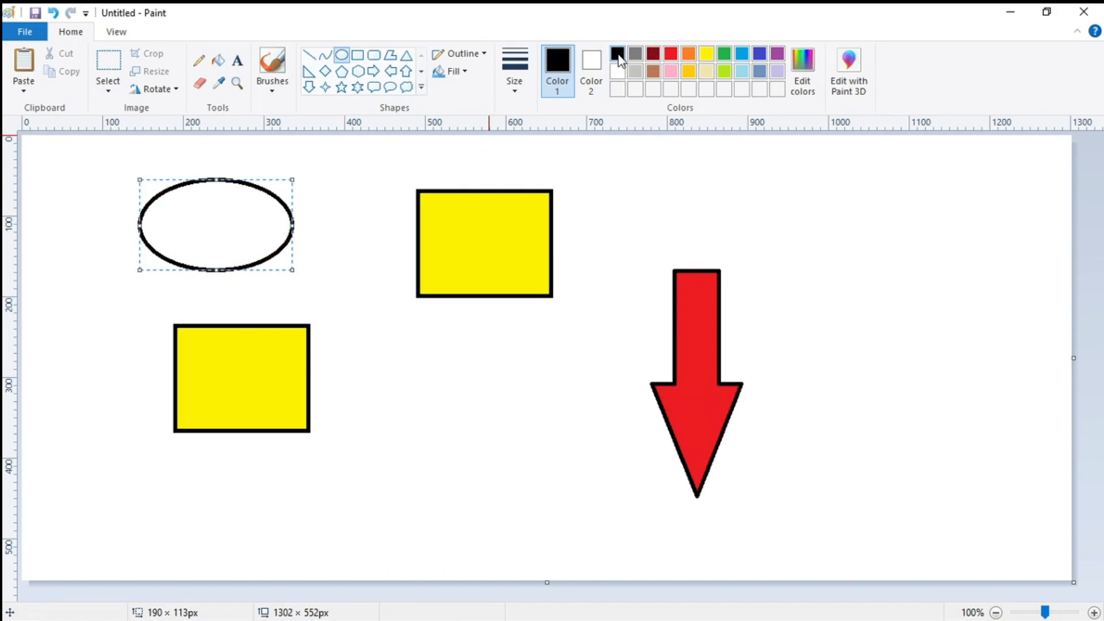
left_click(362, 282)
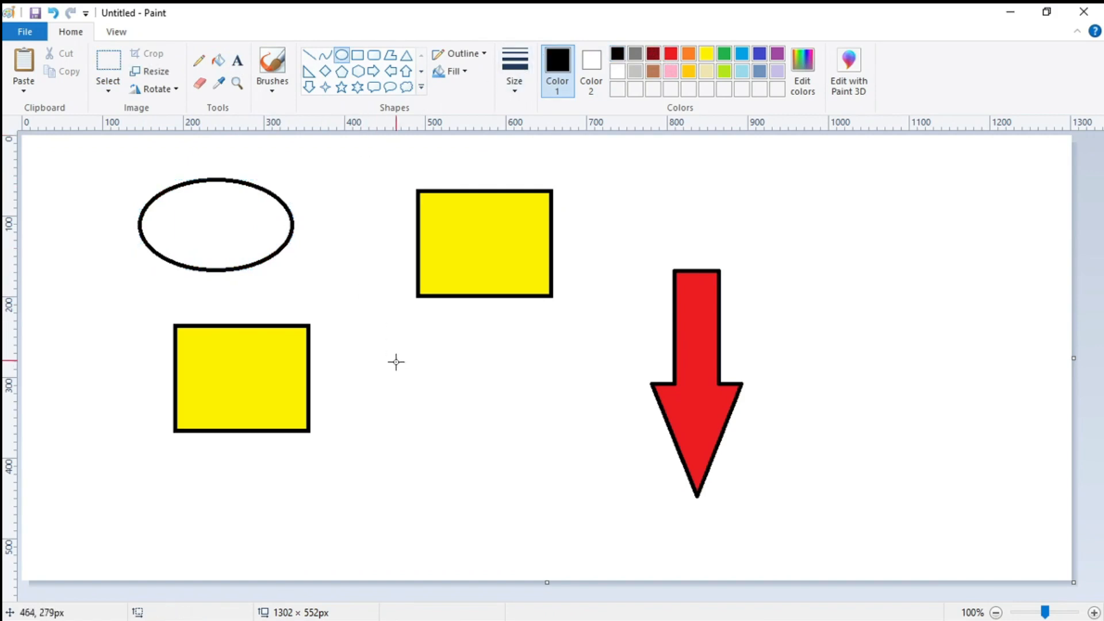
- Draw a second, larger black-outlined ellipse below the upper yellow rectangle
left_click_drag(376, 360, 554, 487)
left_click(707, 54)
left_click(617, 71)
left_click(617, 54)
left_click(595, 320)
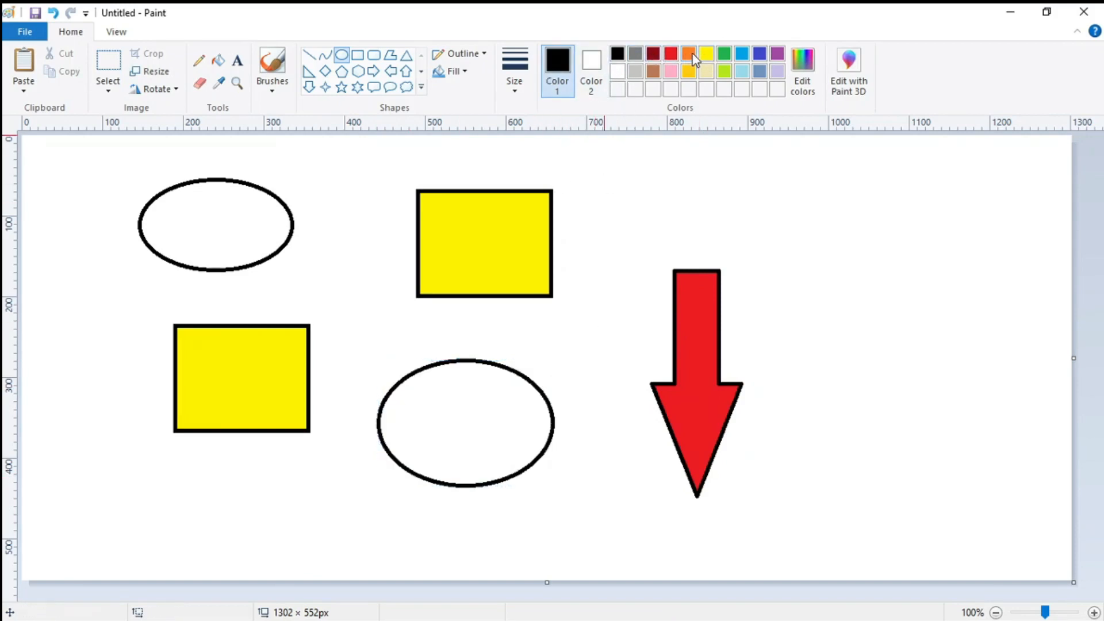
- Fill both ellipses with red
left_click(674, 57)
left_click(222, 61)
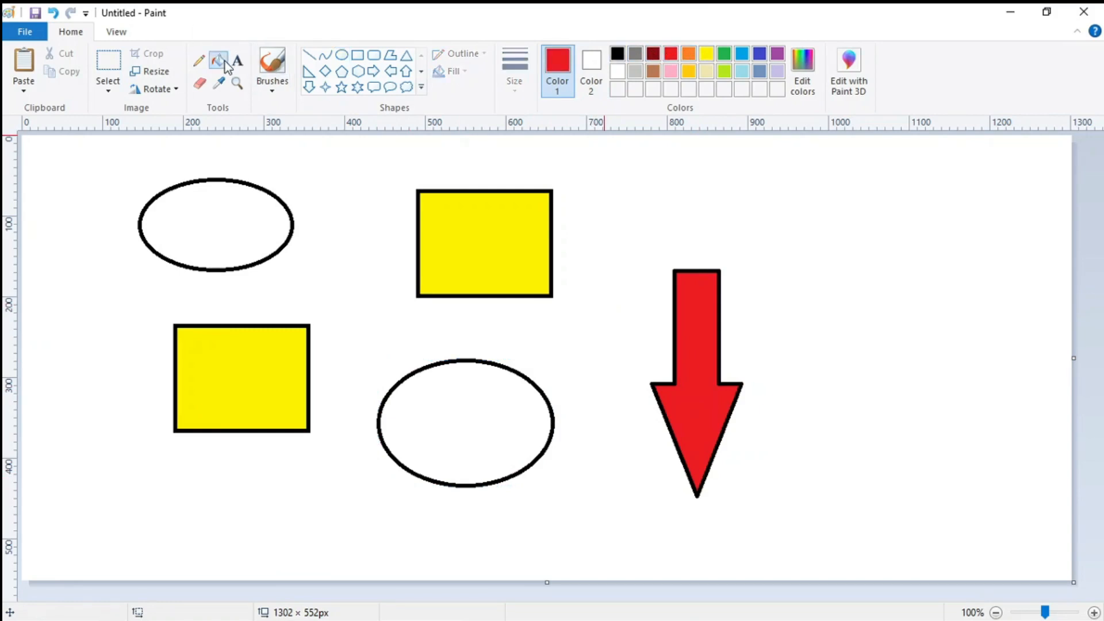
left_click(248, 202)
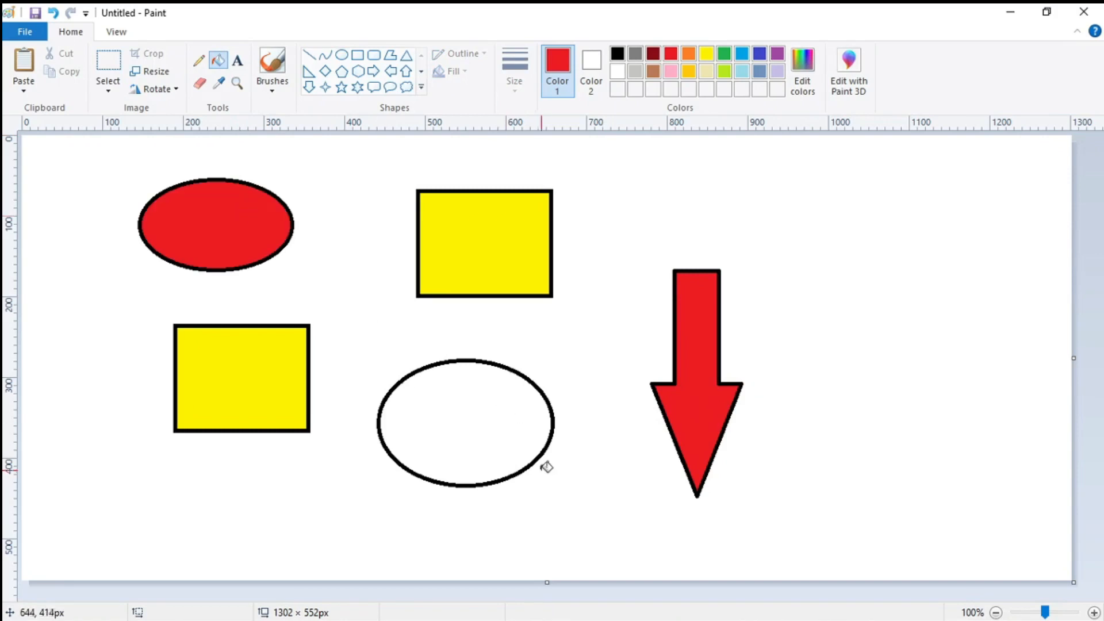
left_click(484, 421)
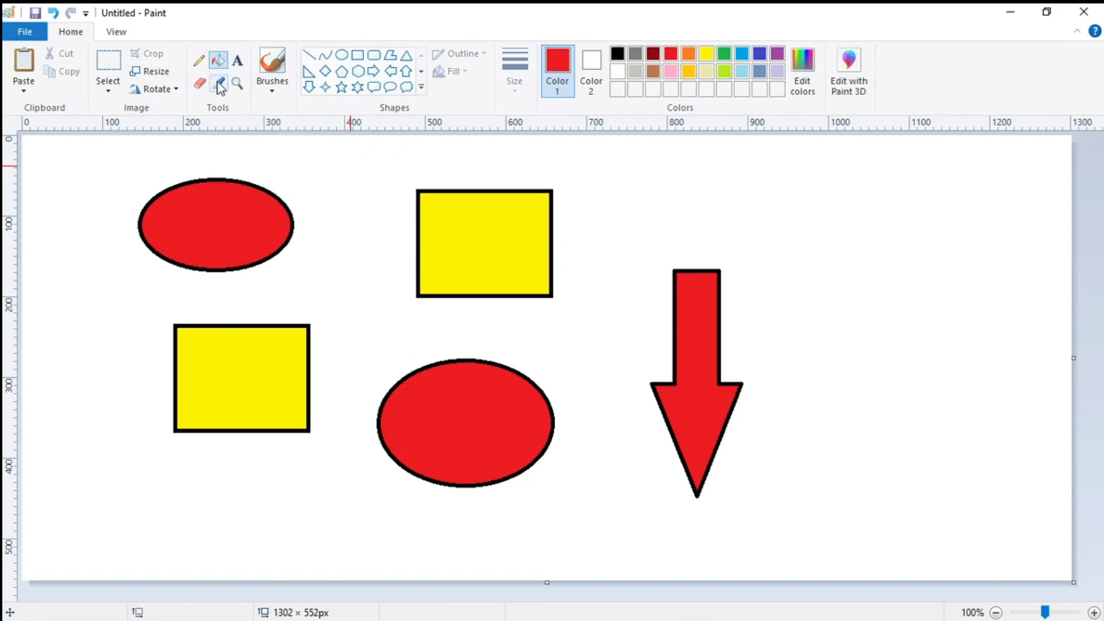
- Fill the white canvas background with red and undo that fill
left_click(783, 176)
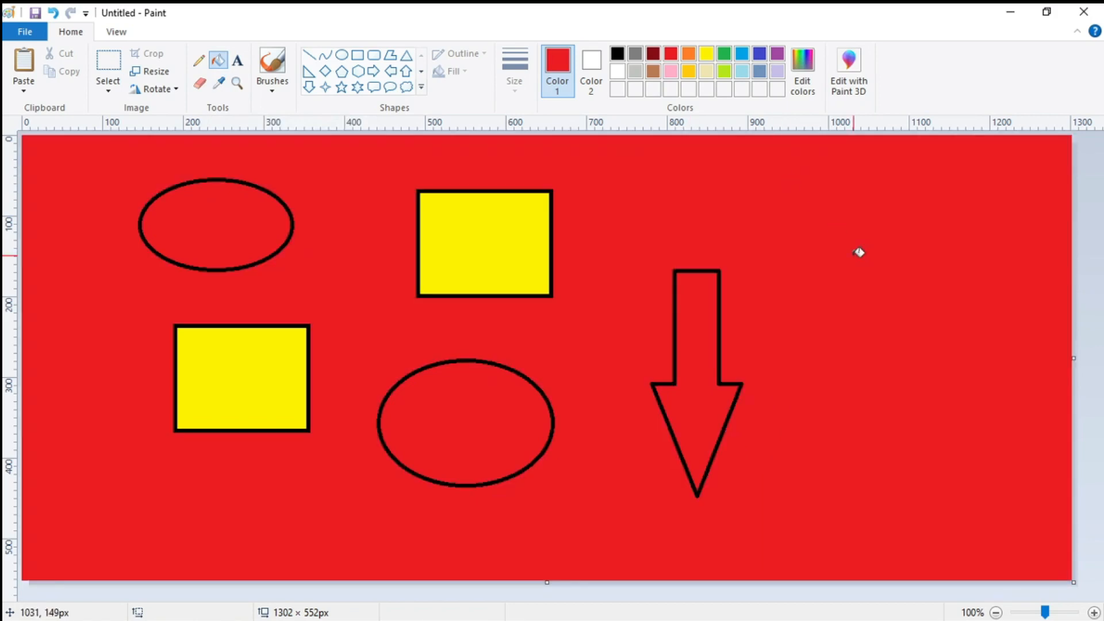
key("ctrl+z")
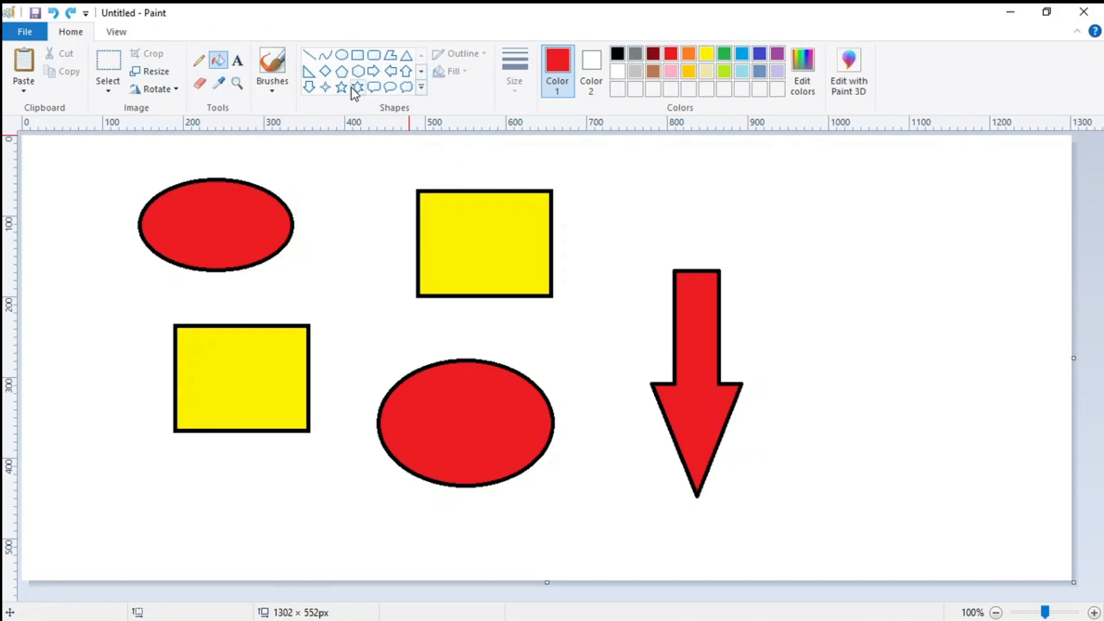
- Draw a red-outlined oval callout to the right of the arrow and fill it with dark blue chosen from the basic colors
left_click(390, 87)
left_click_drag(829, 221, 926, 339)
left_click(803, 70)
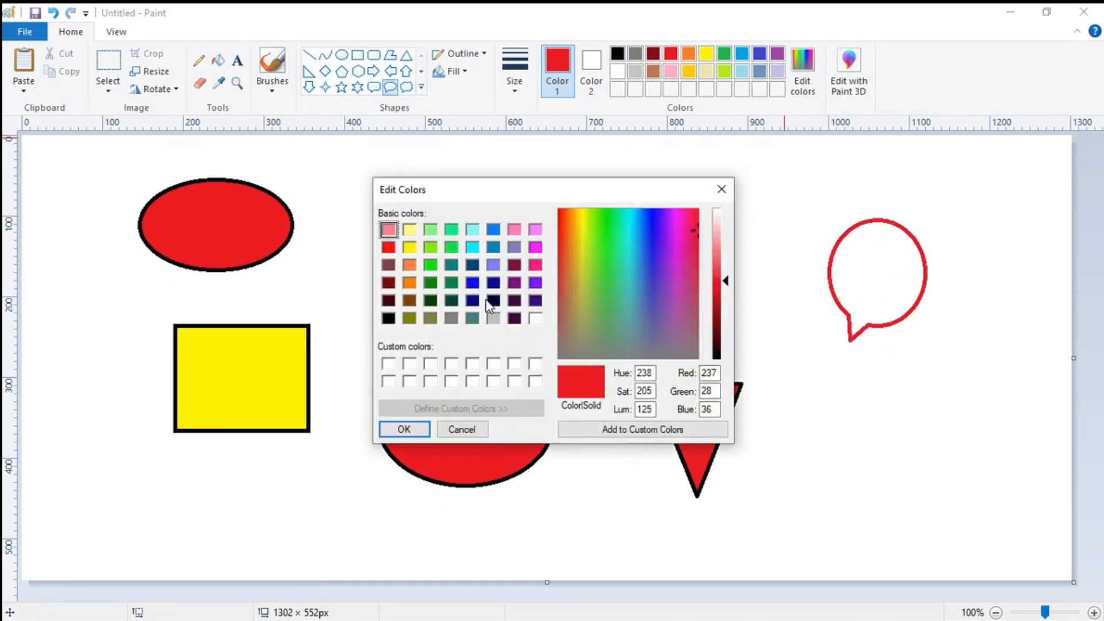
left_click(493, 282)
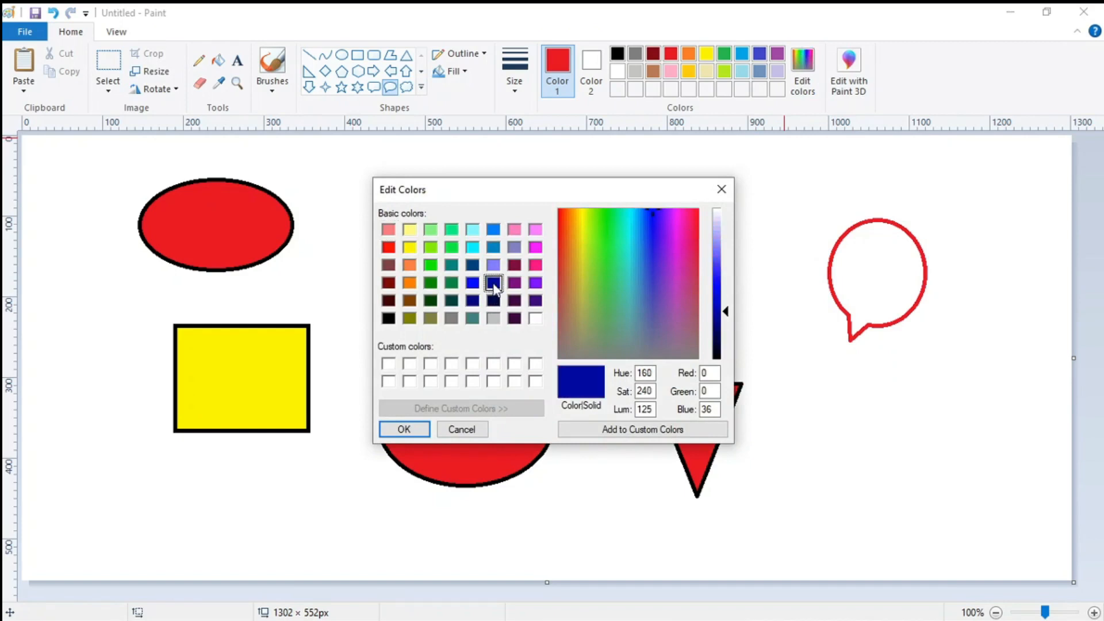
left_click(397, 426)
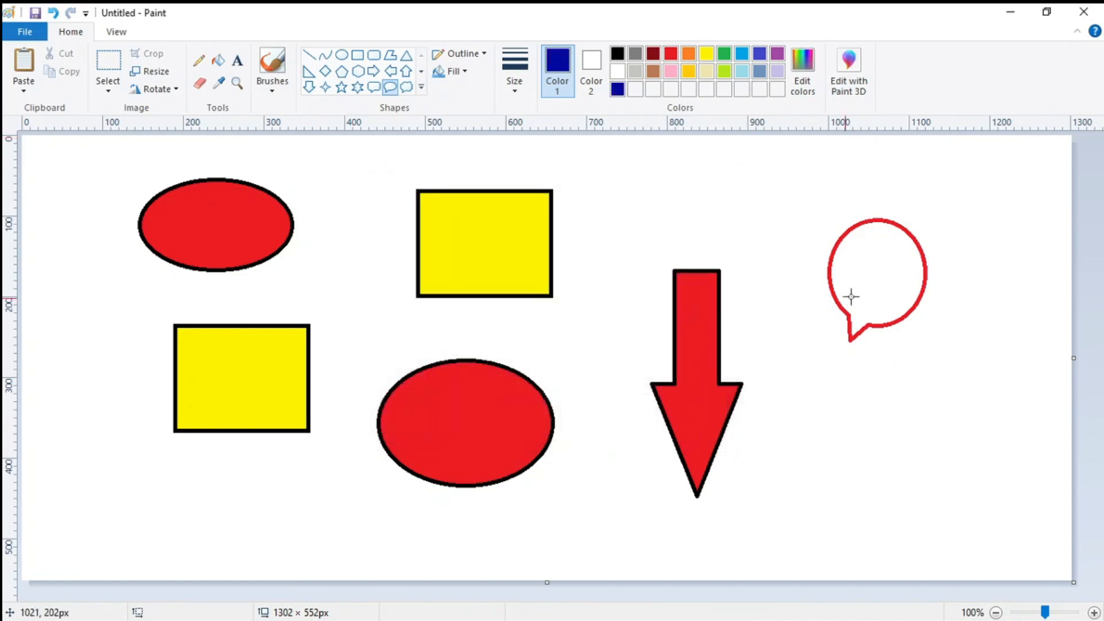
left_click(215, 62)
left_click(869, 268)
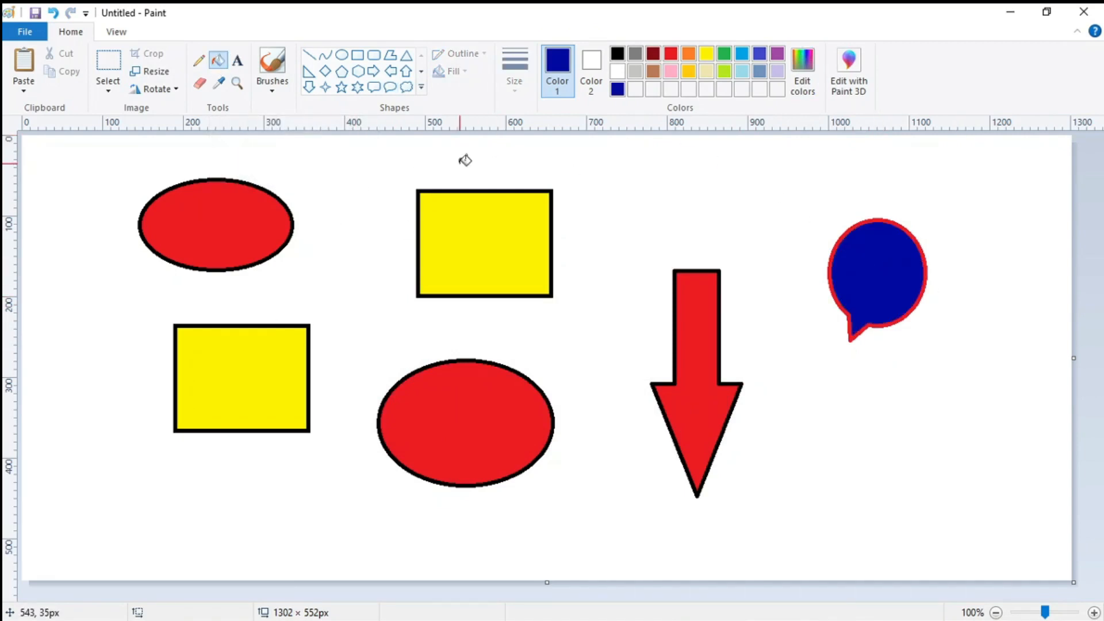
- Draw a black-outlined five-point star about 163 × 150 px overlapping the left edge of the lower yellow rectangle
left_click(340, 88)
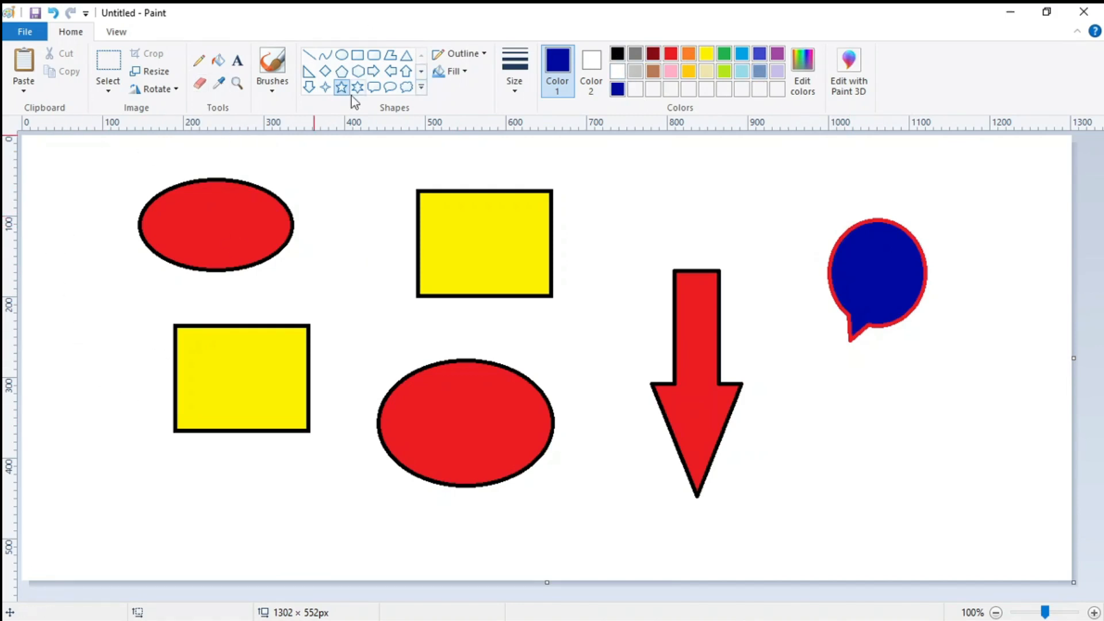
left_click_drag(52, 298, 183, 418)
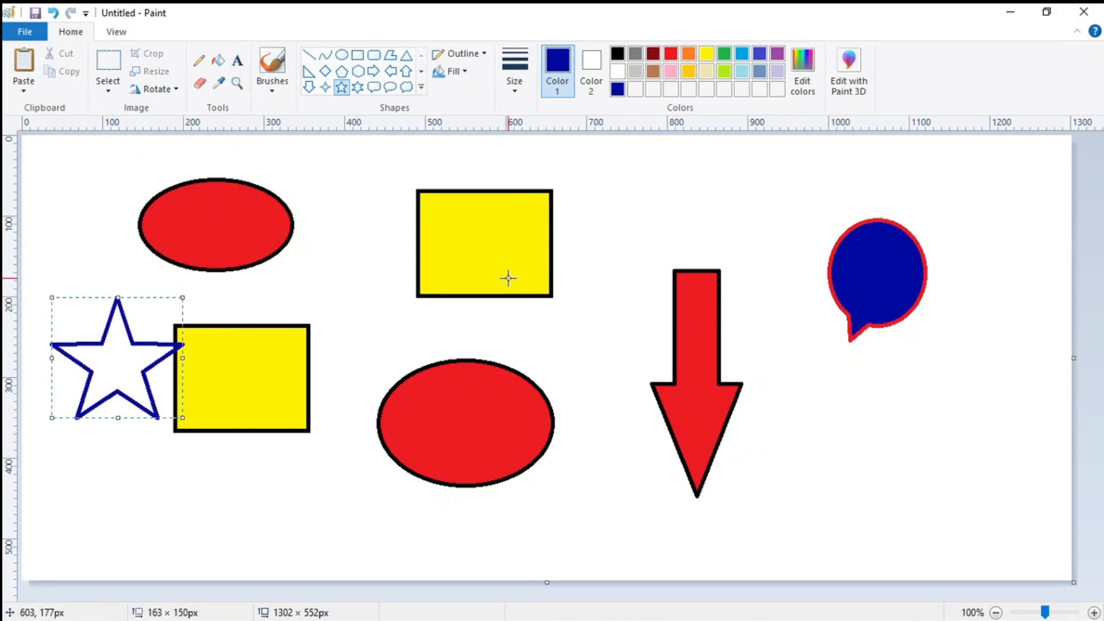
left_click(618, 55)
left_click(369, 205)
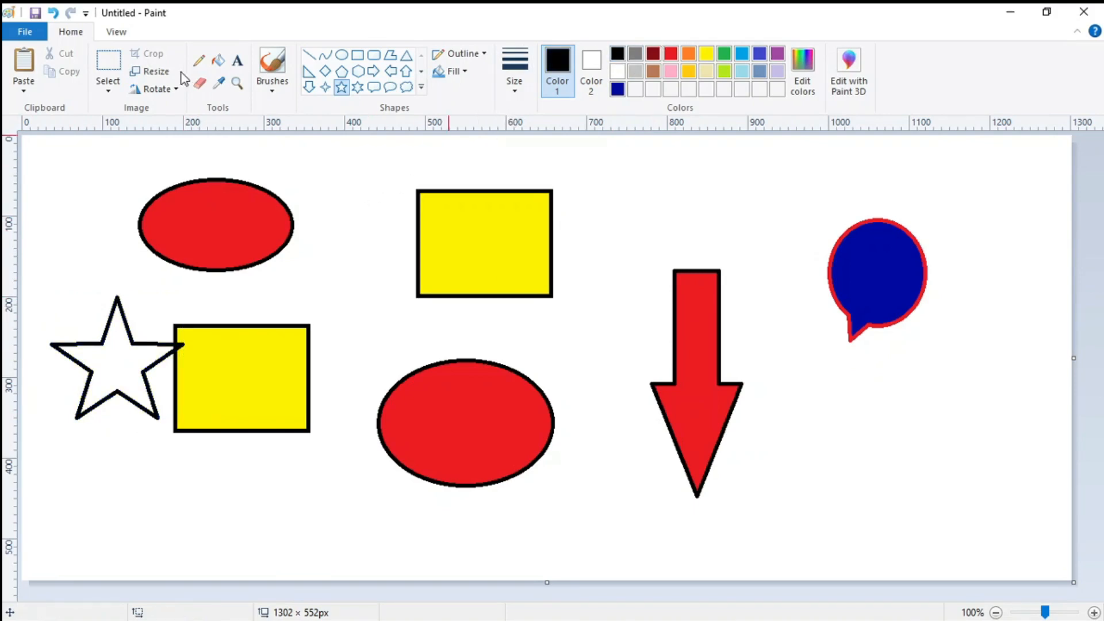
- Pick the dark blue from inside the callout with the Color picker and fill the star with it
left_click(222, 87)
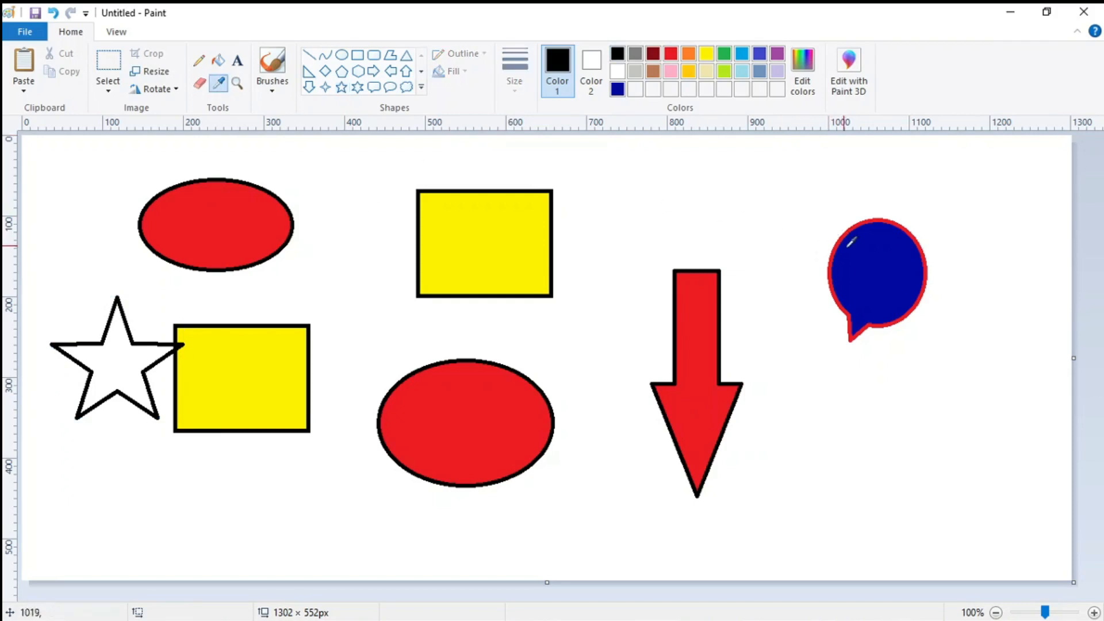
left_click(858, 262)
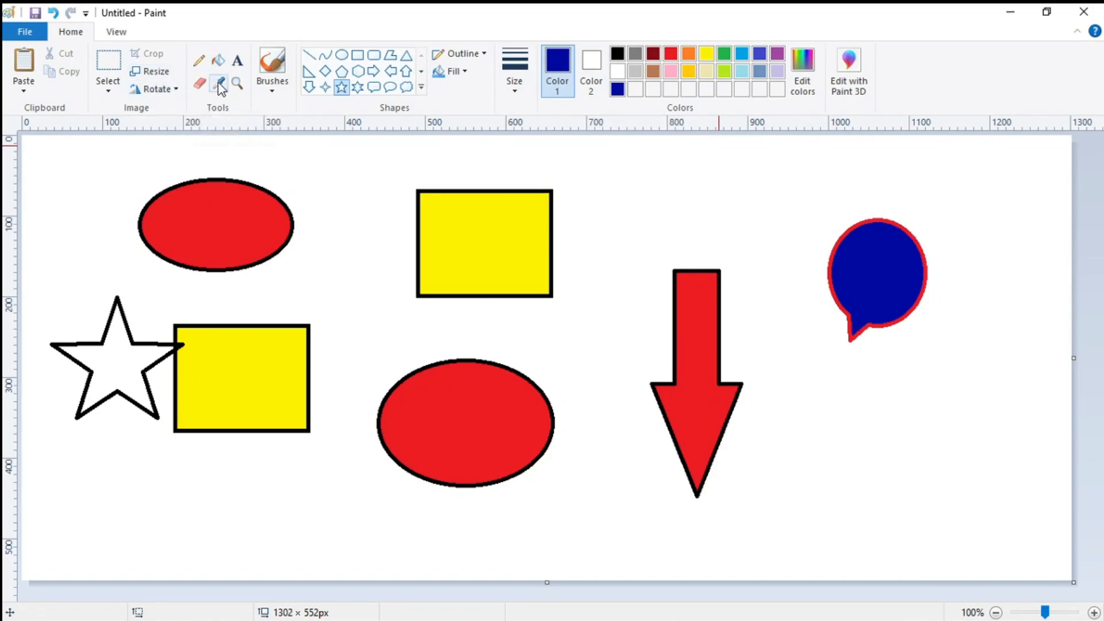
left_click(217, 61)
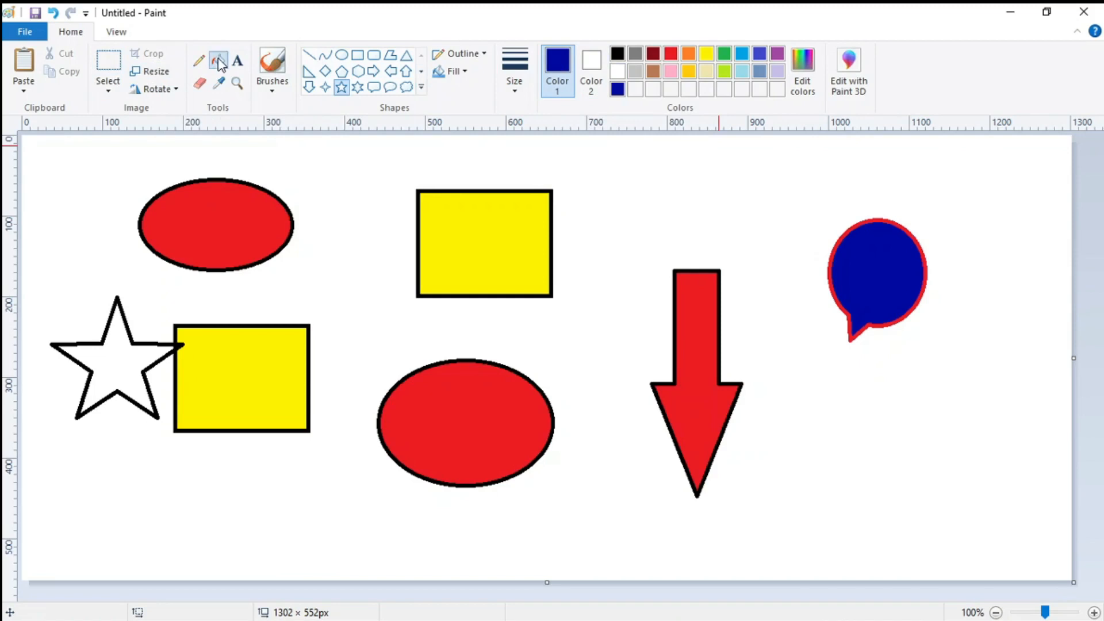
left_click(119, 351)
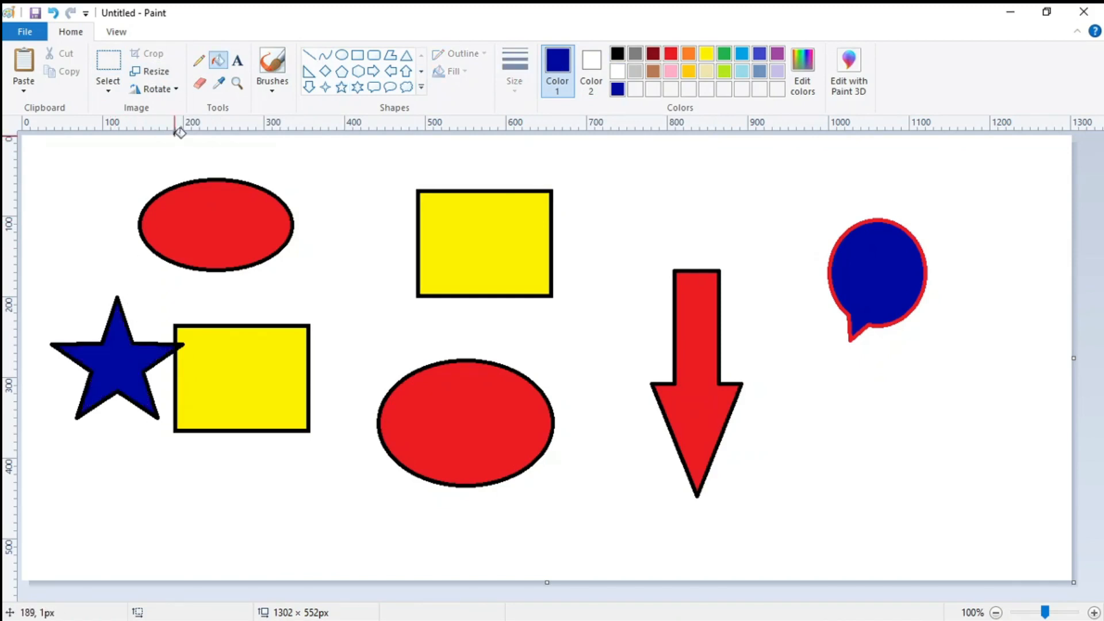
- Examine the shapes magnified to 200% with the Magnifier, then return the view to 100%
left_click(236, 84)
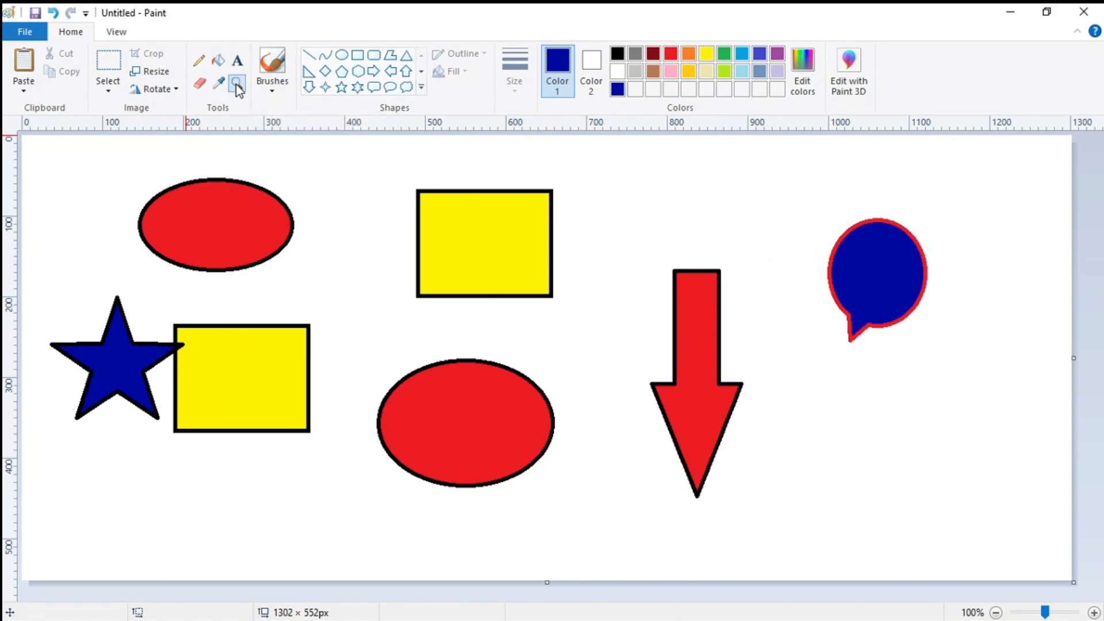
left_click(298, 278)
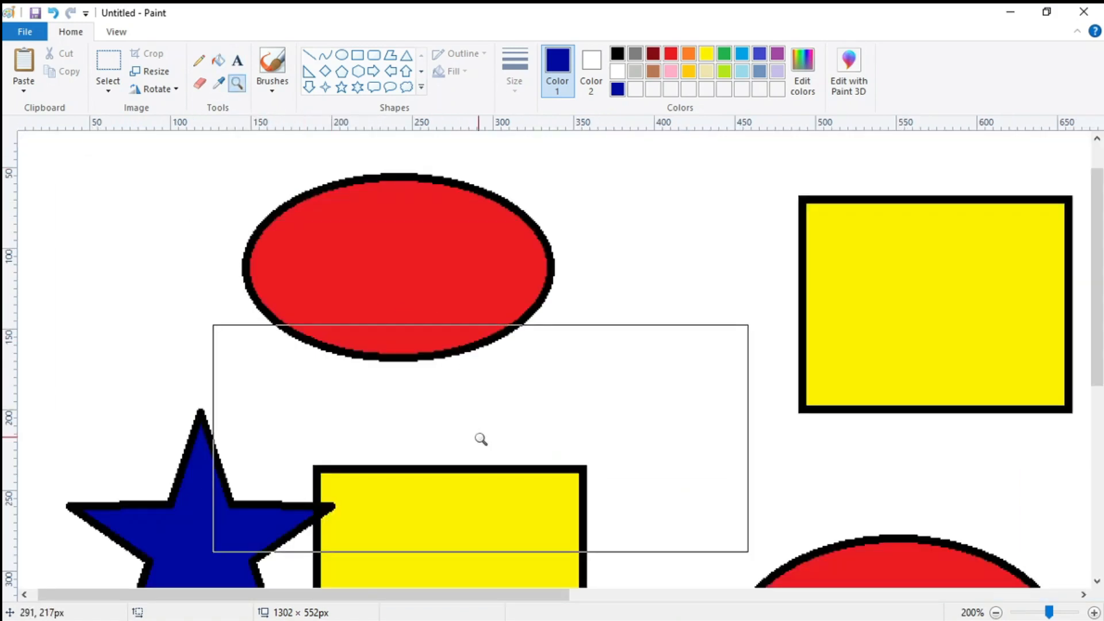
scroll(481, 440, "down", 3)
scroll(481, 439, "right", 3)
scroll(481, 440, "down", 2)
scroll(481, 439, "right", 1)
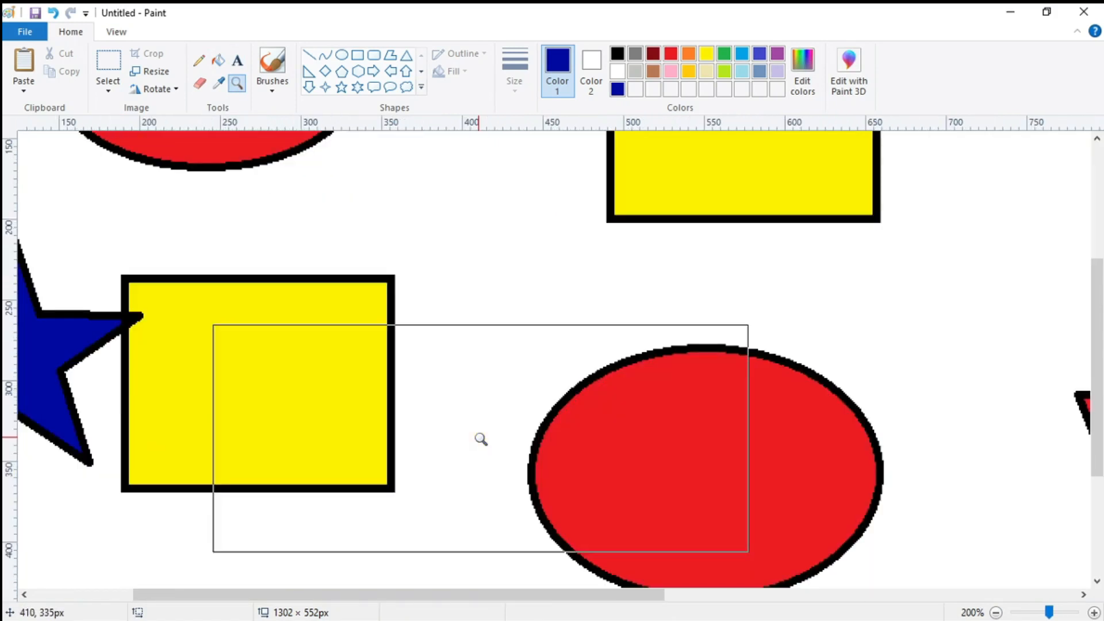
right_click(481, 439)
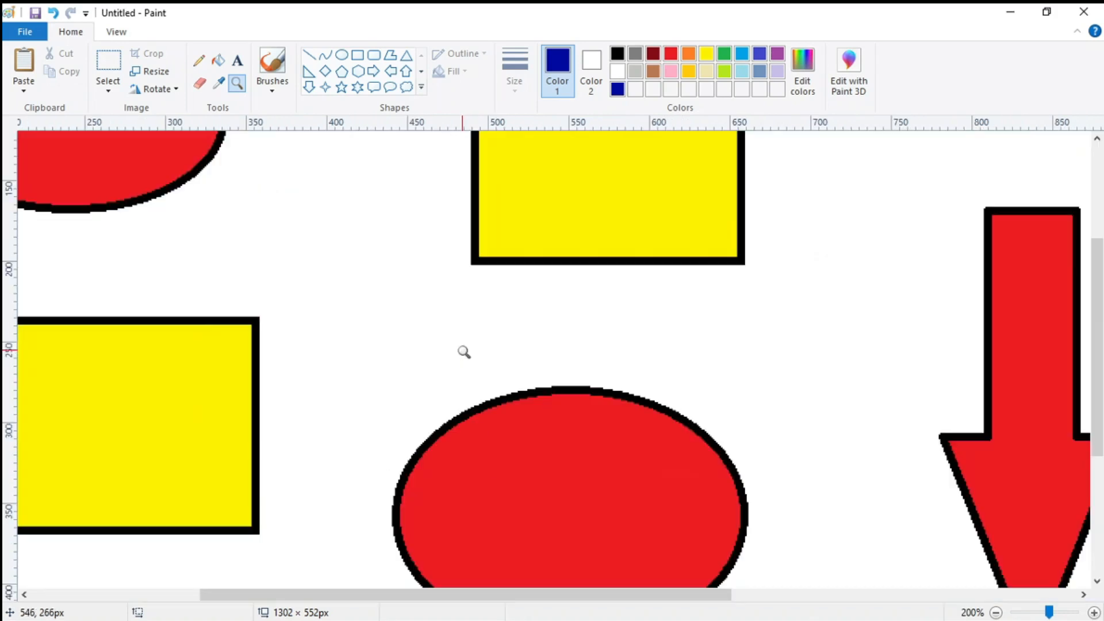
left_click(464, 352)
right_click(464, 352)
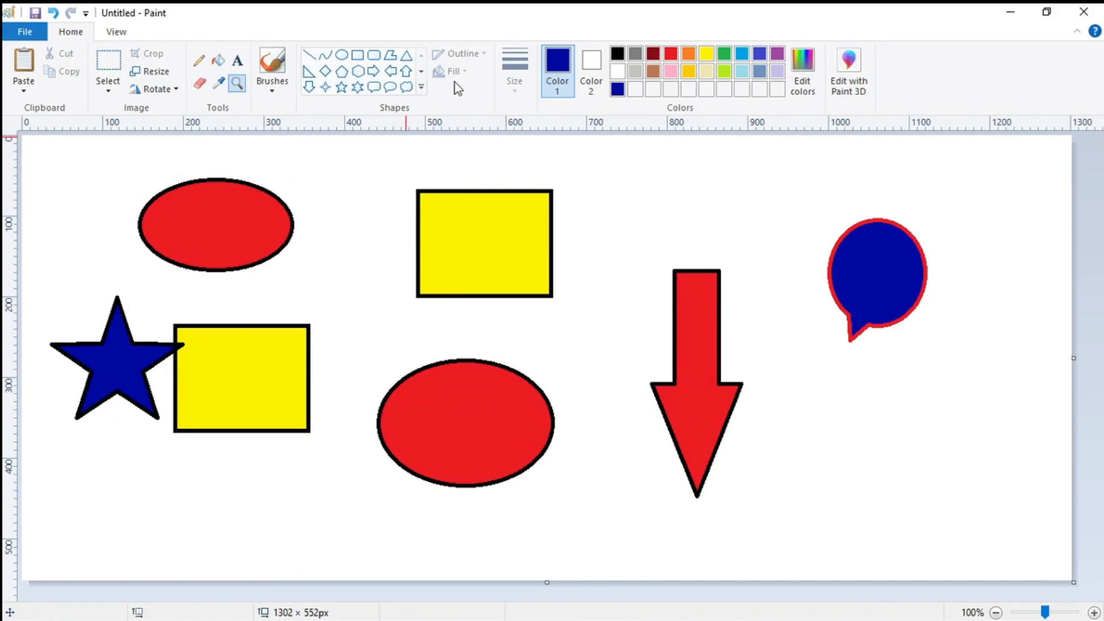
- Paint a long dark blue looping stroke with Calligraphy brush 2 across the canvas and the upper yellow rectangle
left_click(272, 95)
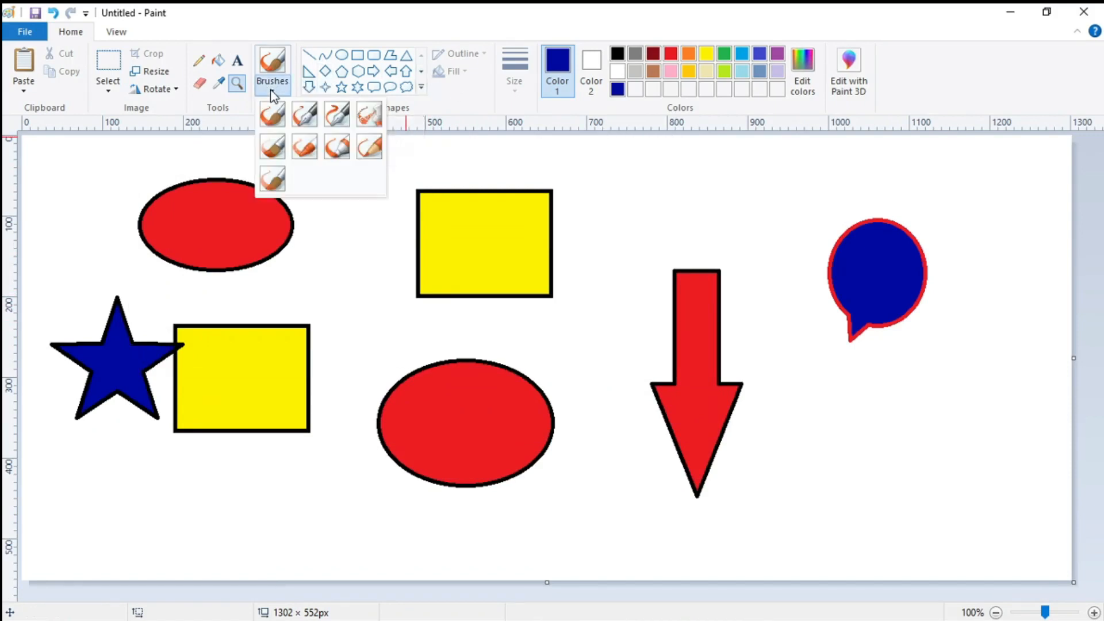
left_click(338, 115)
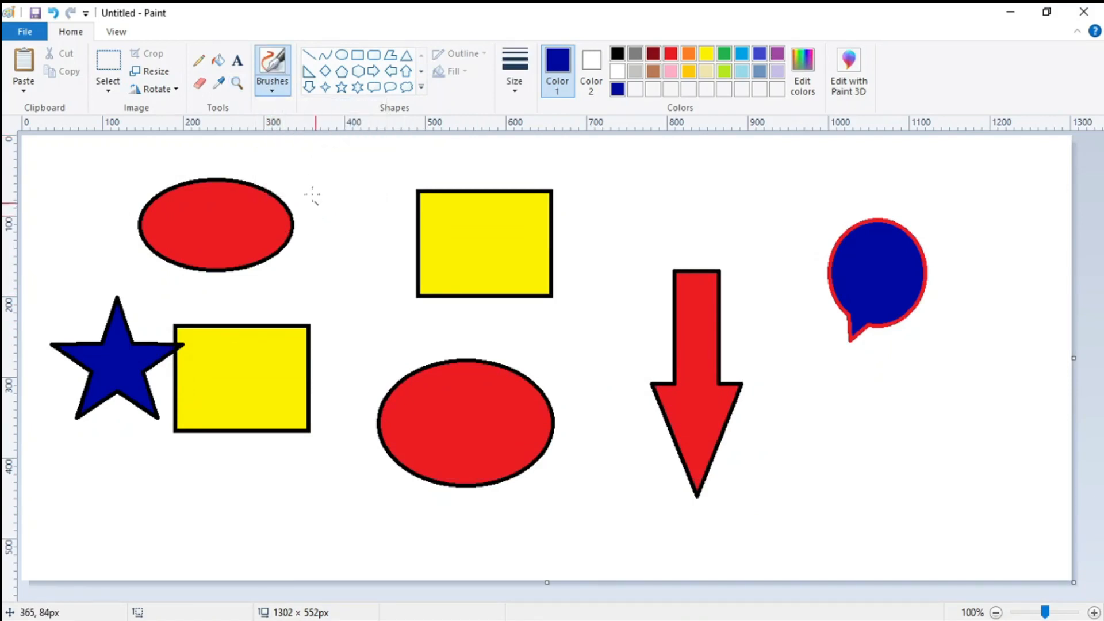
mouse_move(333, 200)
left_mouse_down()
mouse_move(378, 287)
mouse_move(413, 315)
mouse_move(421, 309)
mouse_move(329, 276)
mouse_move(289, 308)
mouse_move(454, 305)
mouse_move(560, 335)
mouse_move(457, 322)
mouse_move(400, 286)
mouse_move(695, 224)
mouse_move(716, 245)
mouse_move(513, 181)
mouse_move(520, 265)
mouse_move(575, 314)
left_mouse_up()
- Spray freehand Airbrush strokes over the shapes in dark blue and in black
left_click(273, 91)
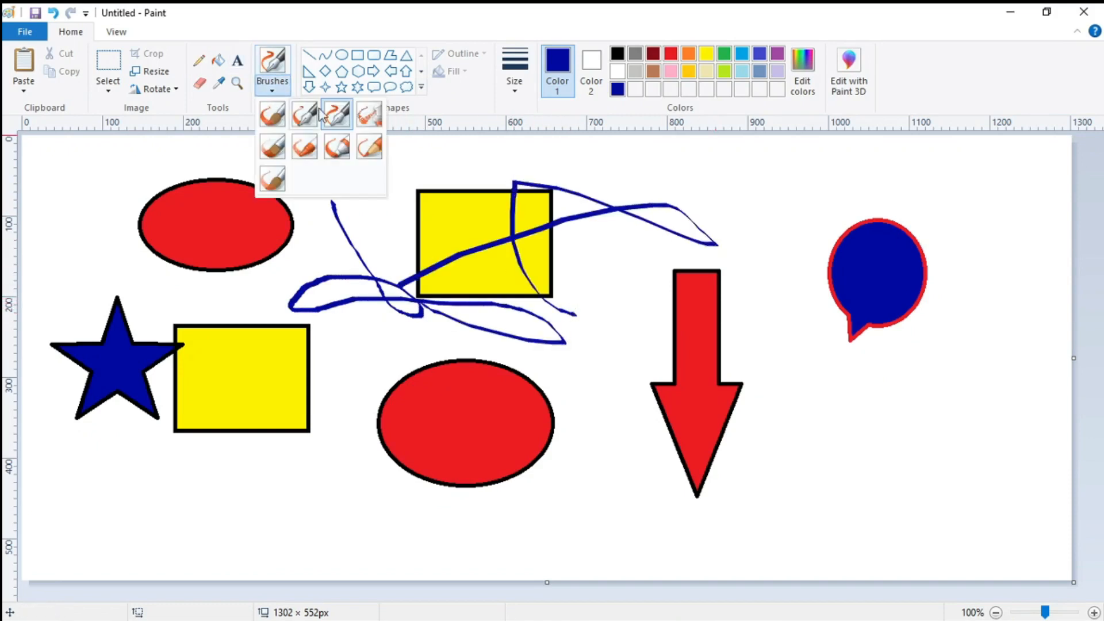
left_click(369, 116)
mouse_move(361, 196)
left_mouse_down()
mouse_move(541, 223)
mouse_move(560, 265)
mouse_move(331, 391)
mouse_move(208, 347)
mouse_move(334, 238)
mouse_move(383, 286)
mouse_move(176, 292)
mouse_move(422, 260)
mouse_move(265, 255)
mouse_move(194, 282)
mouse_move(410, 171)
mouse_move(266, 209)
mouse_move(369, 193)
mouse_move(401, 261)
mouse_move(405, 327)
left_mouse_up()
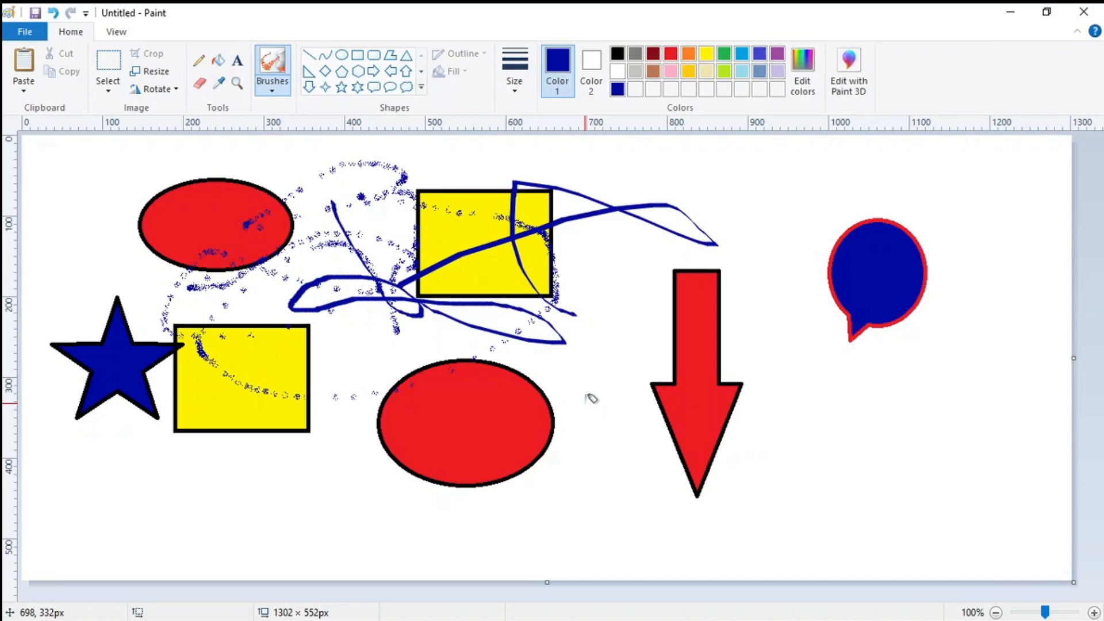
mouse_move(589, 398)
left_mouse_down()
mouse_move(733, 314)
mouse_move(697, 344)
mouse_move(735, 299)
mouse_move(222, 560)
mouse_move(581, 263)
mouse_move(709, 247)
mouse_move(654, 344)
left_mouse_up()
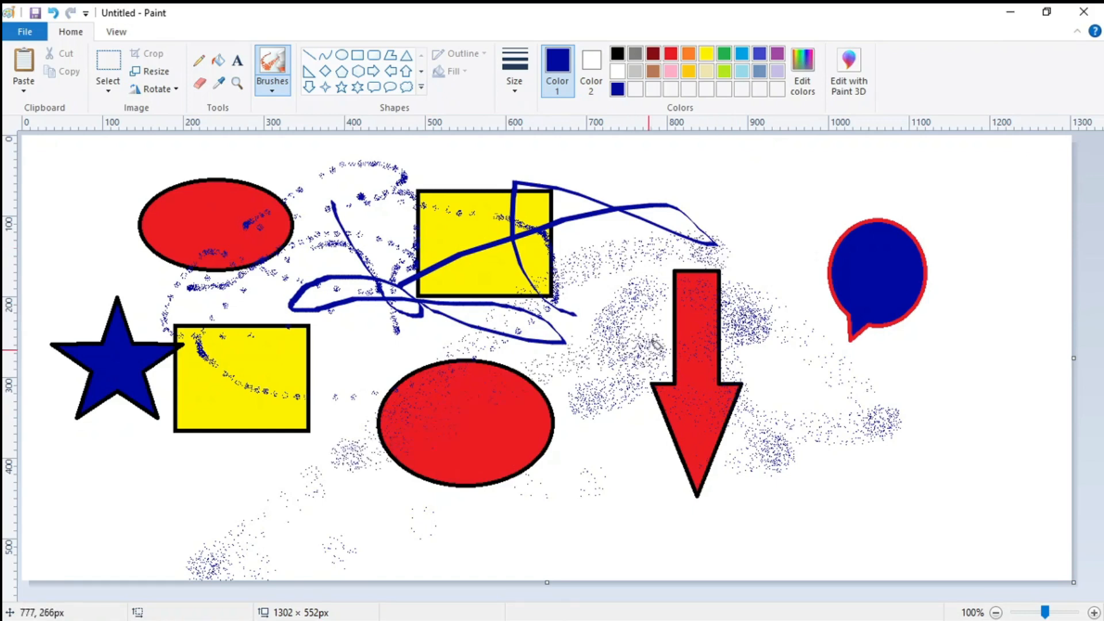
left_click(617, 54)
mouse_move(641, 176)
left_mouse_down()
mouse_move(837, 265)
mouse_move(625, 125)
mouse_move(709, 333)
mouse_move(677, 290)
mouse_move(555, 471)
mouse_move(427, 460)
mouse_move(747, 458)
mouse_move(756, 495)
mouse_move(424, 489)
mouse_move(139, 389)
mouse_move(389, 290)
mouse_move(417, 221)
left_mouse_up()
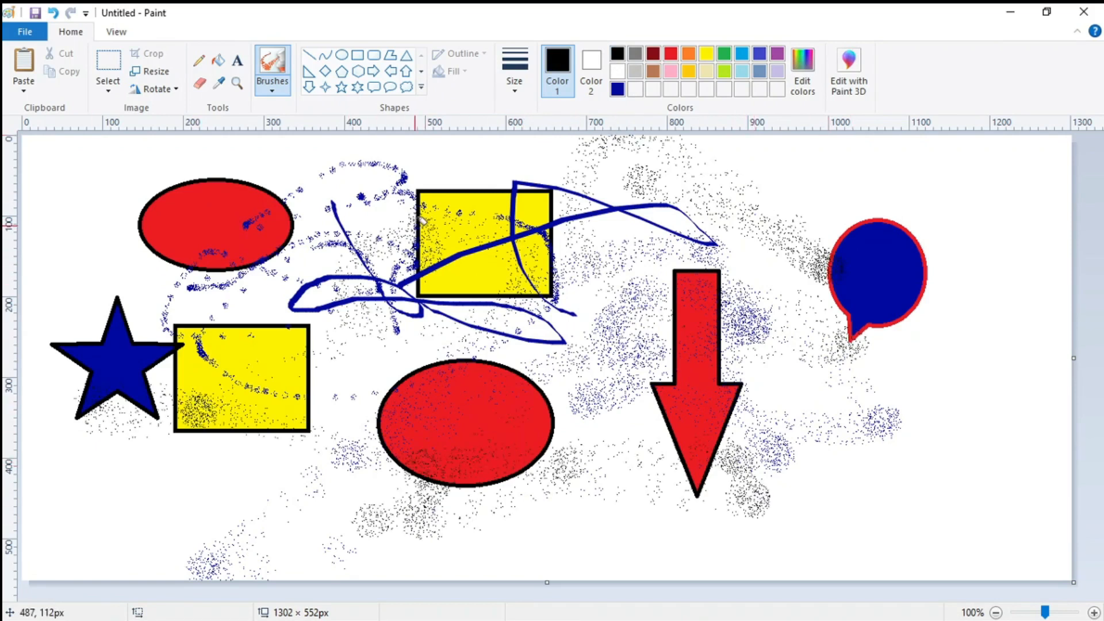
left_click(422, 87)
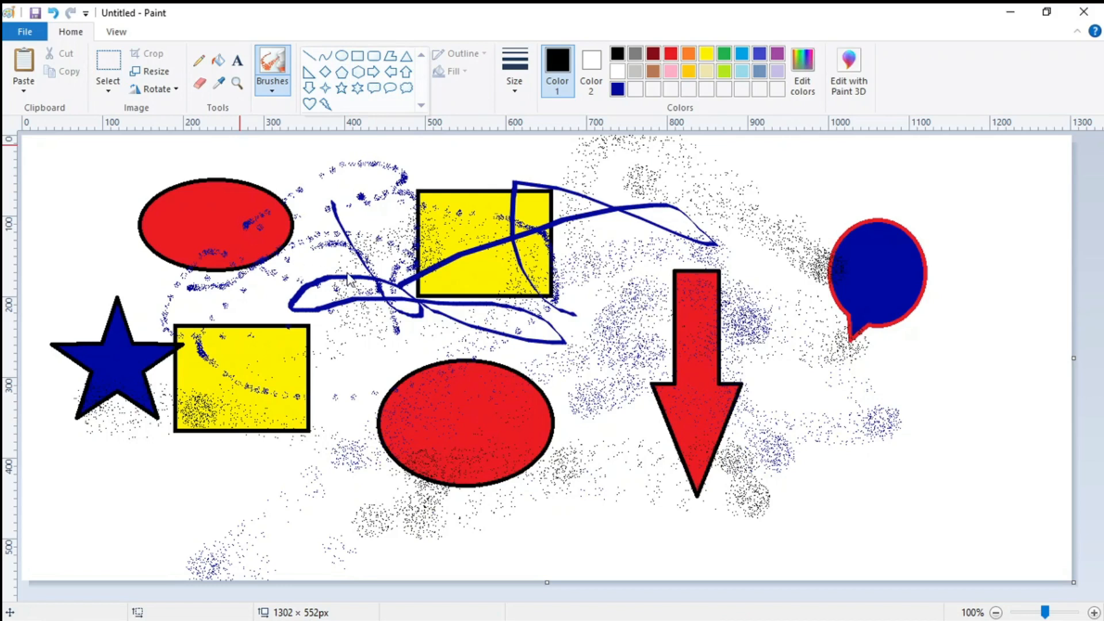
left_click(591, 302)
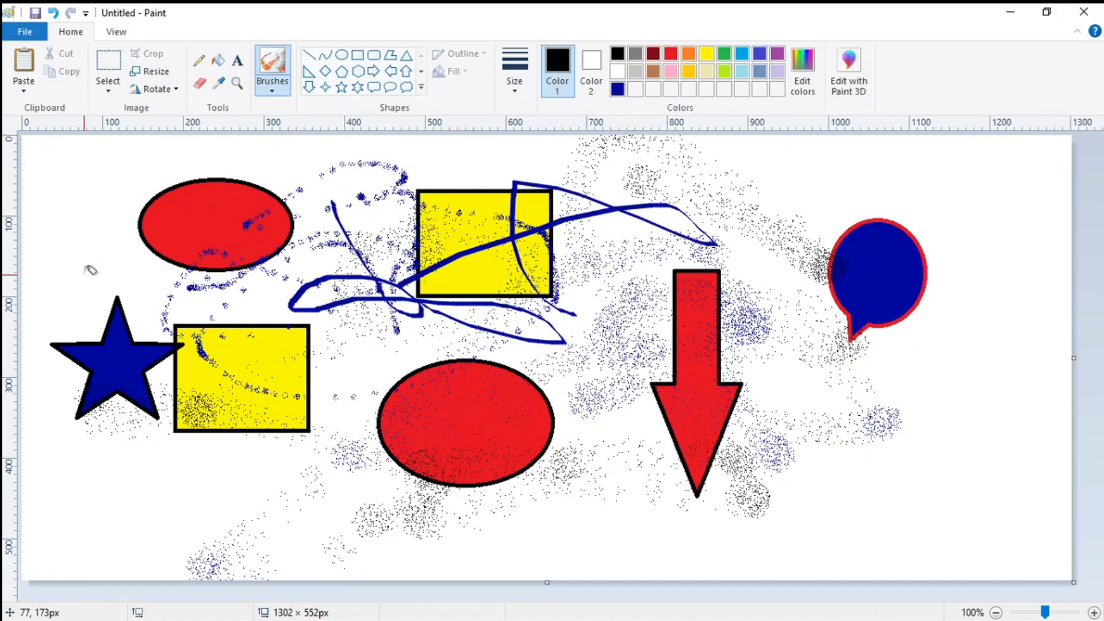
key("alt")
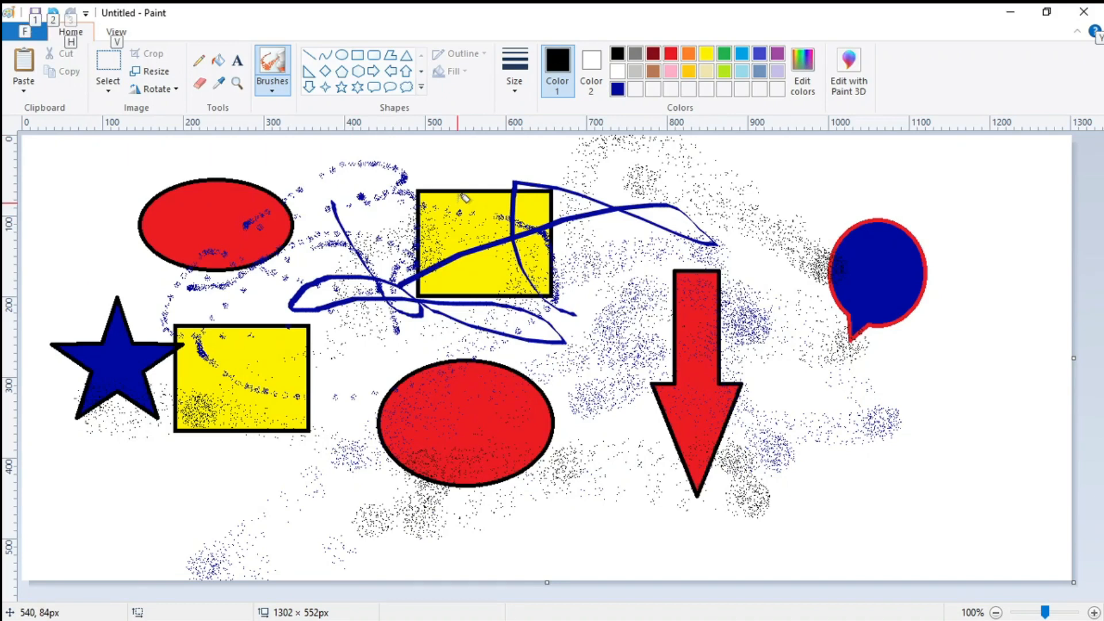
key("alt")
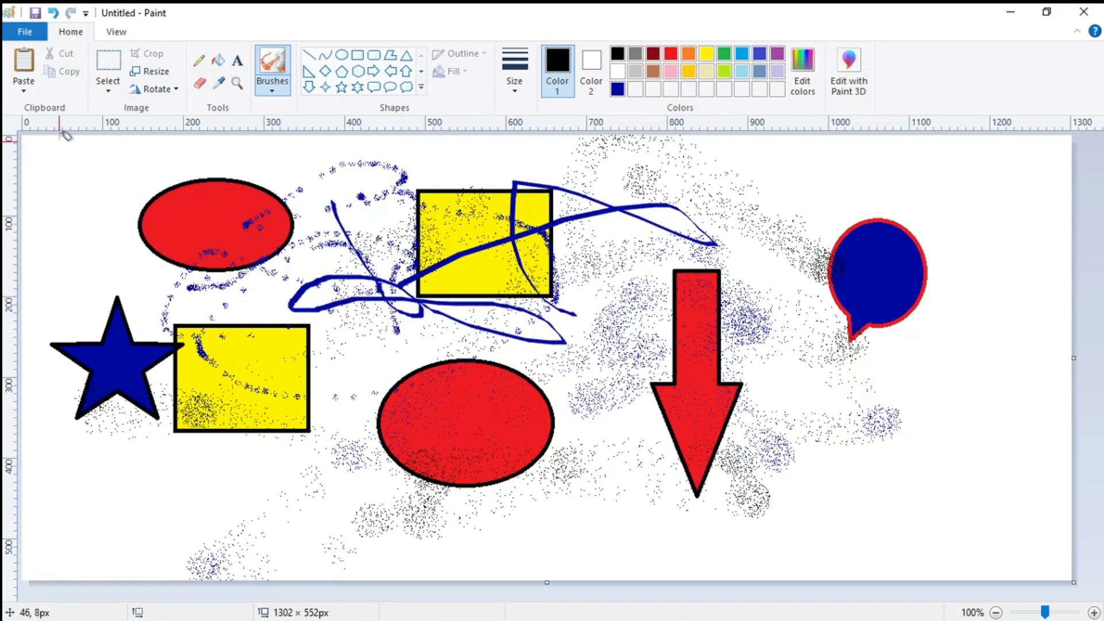
- Create a new blank picture without saving the changes to the current one
left_click(31, 33)
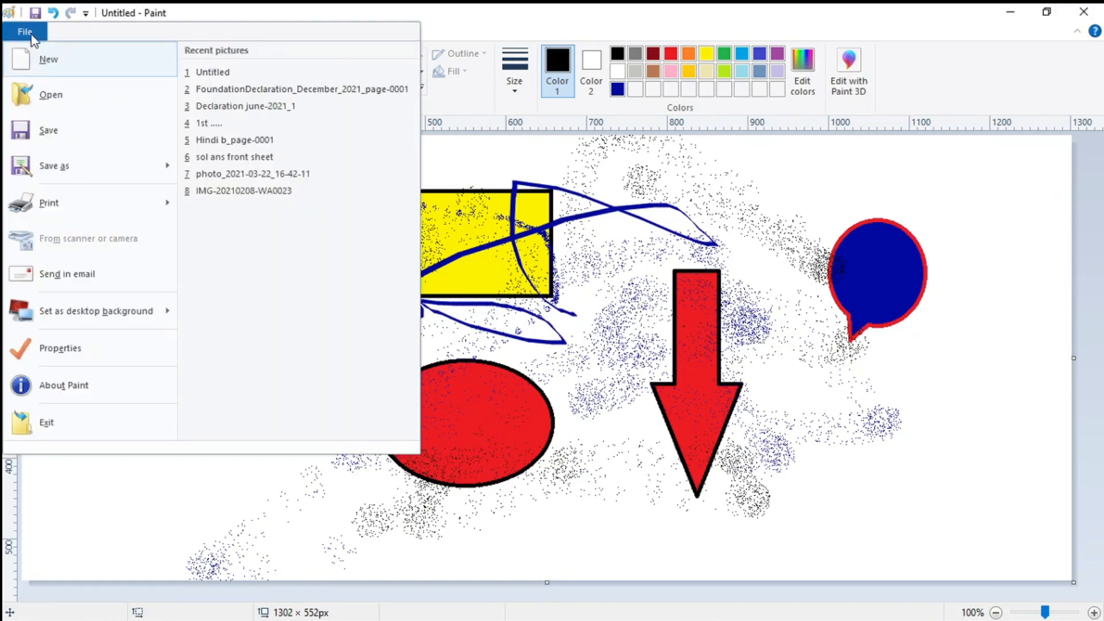
left_click(52, 66)
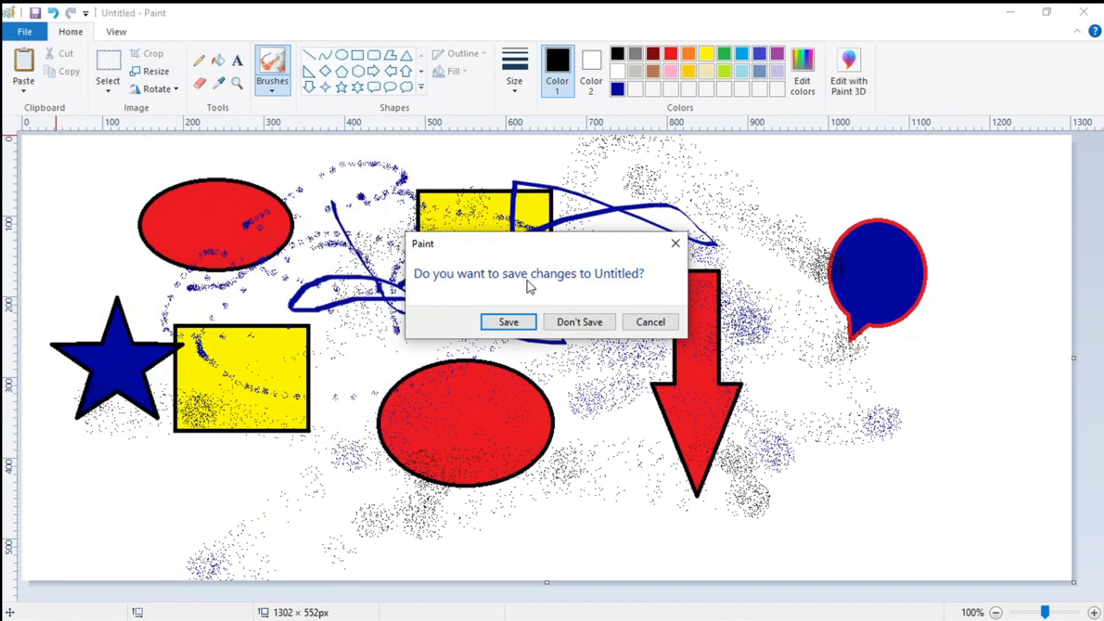
left_click(580, 321)
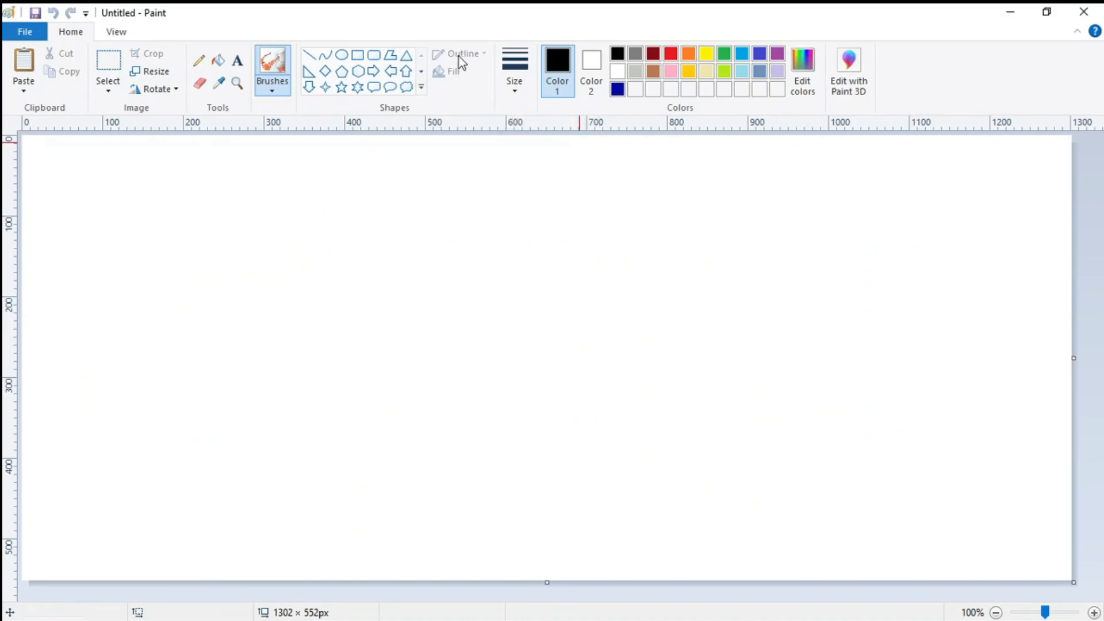
- Set Color 1 to red and Color 2 to turquoise blue, and draw an oval about 275 × 199 px in the upper-left area of the canvas
left_click(343, 56)
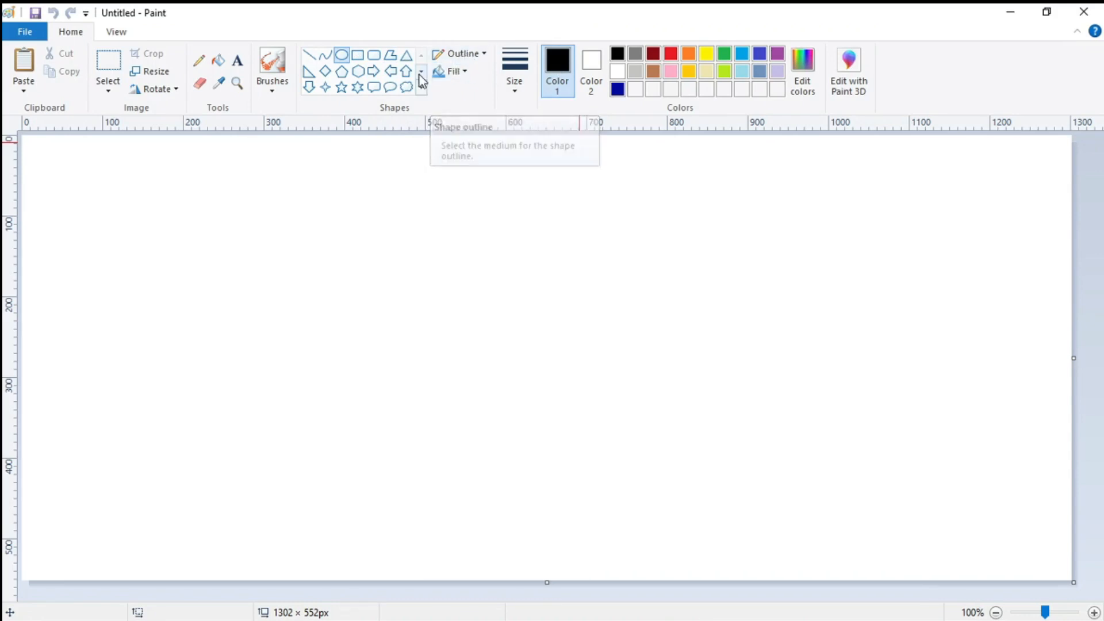
left_click(594, 62)
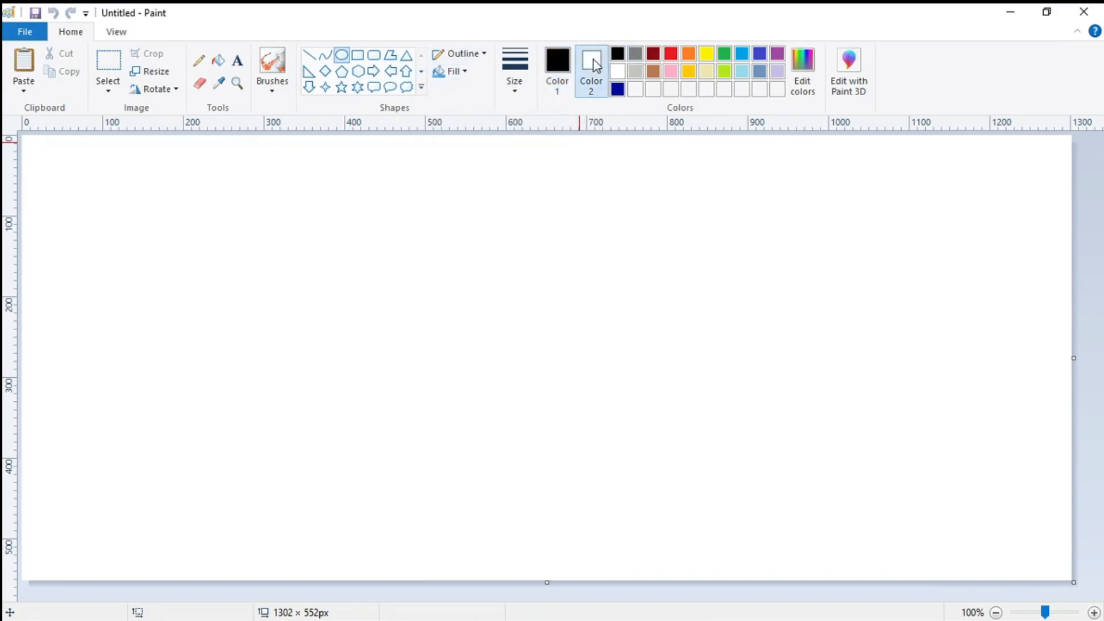
left_click(743, 55)
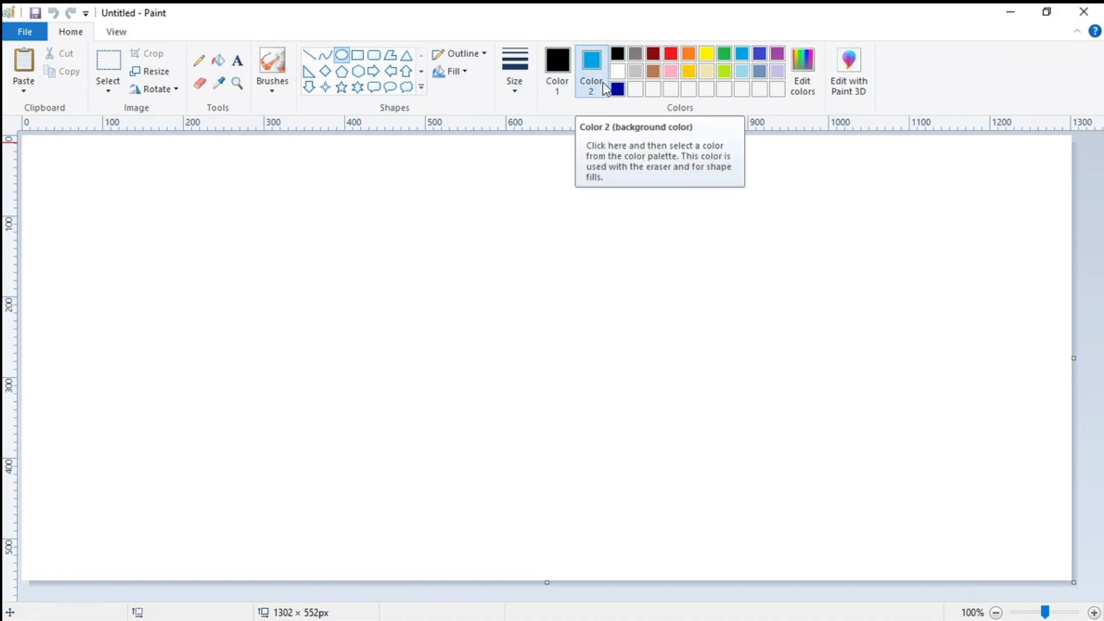
left_click(562, 65)
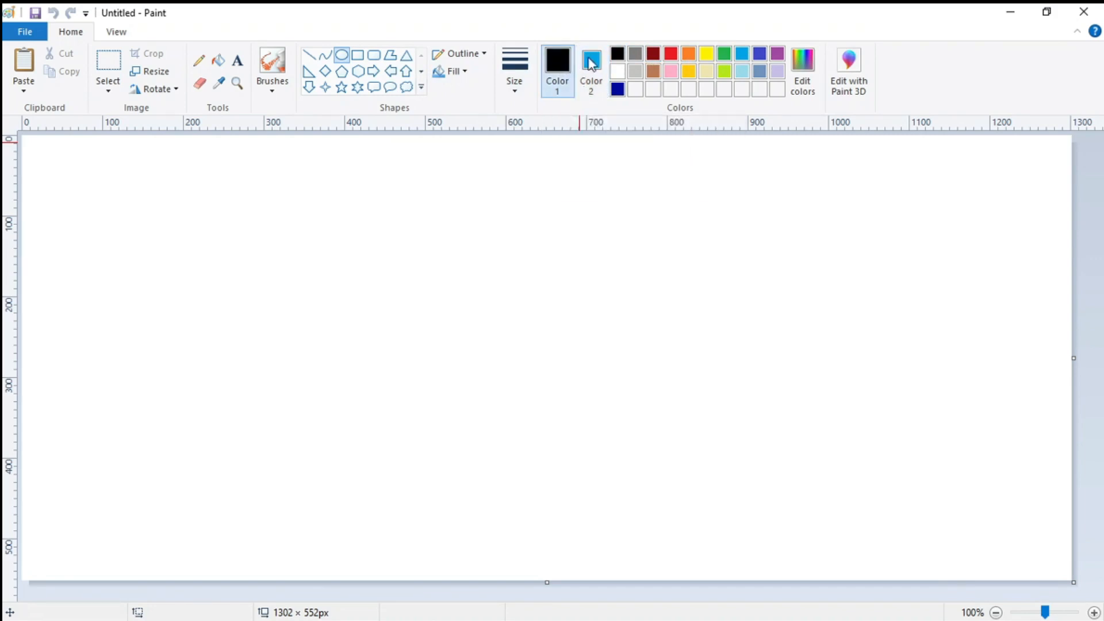
left_click(673, 54)
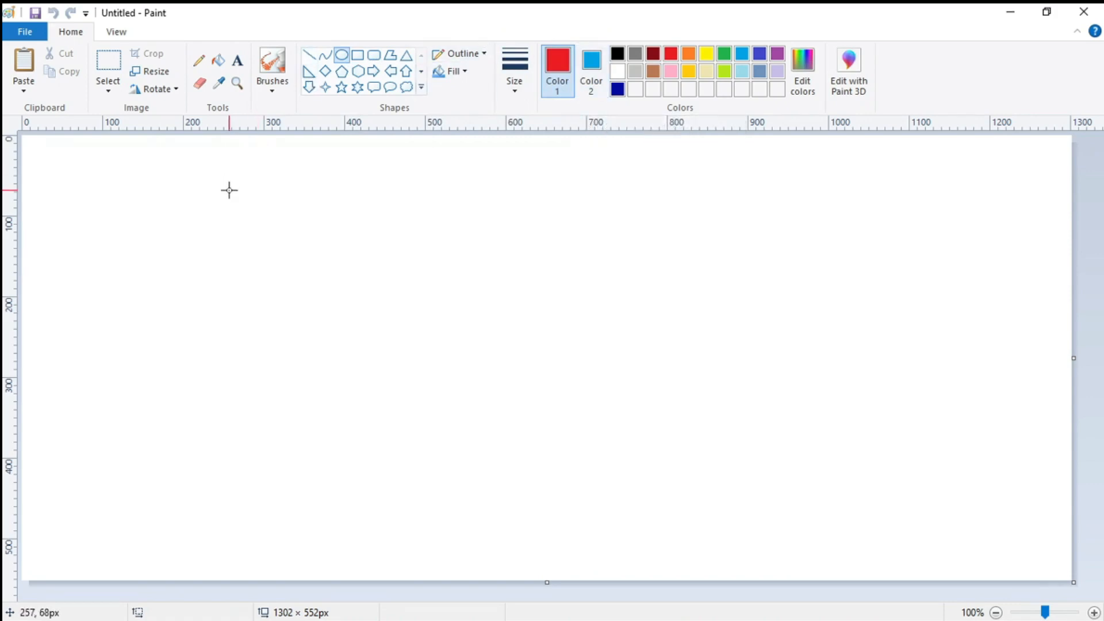
left_click_drag(228, 191, 450, 349)
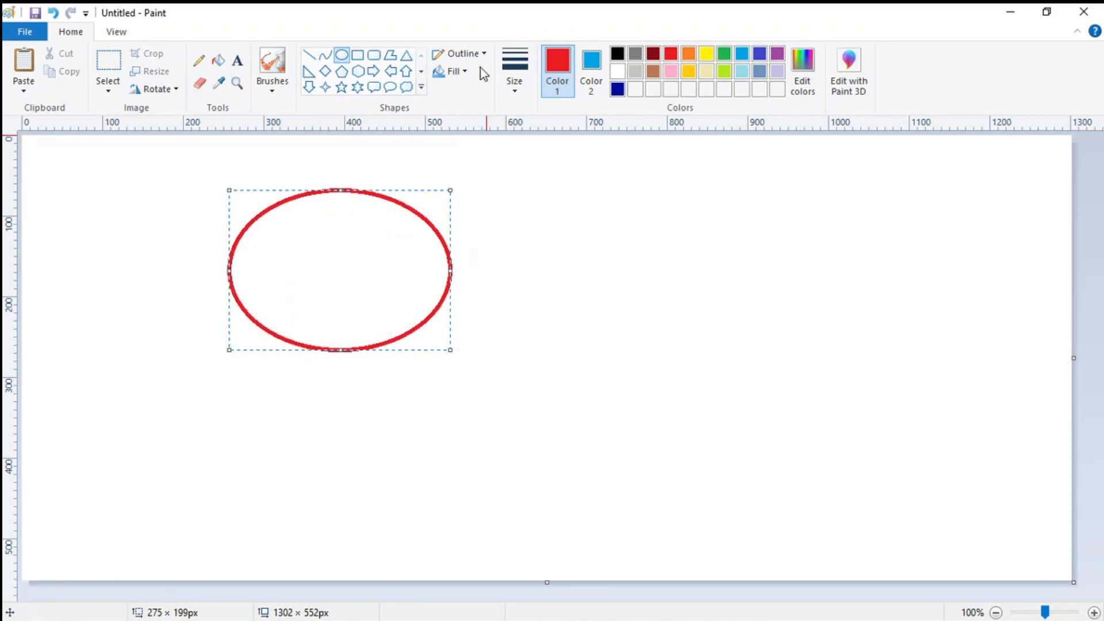
- Give the oval a Crayon fill and set its shape outline to No outline
left_click(465, 70)
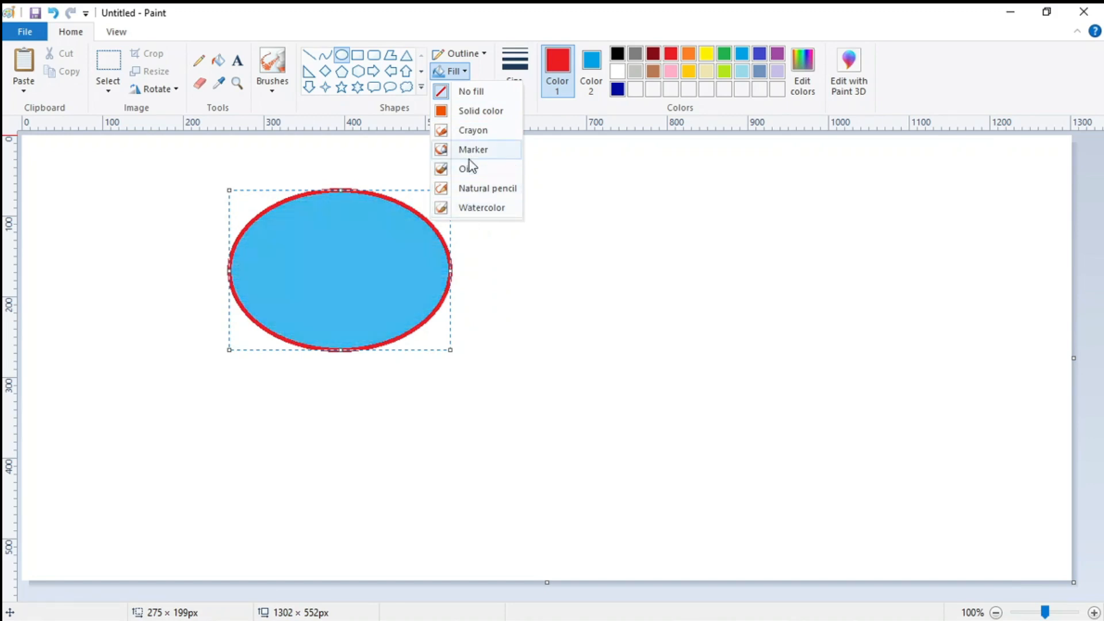
left_click(472, 130)
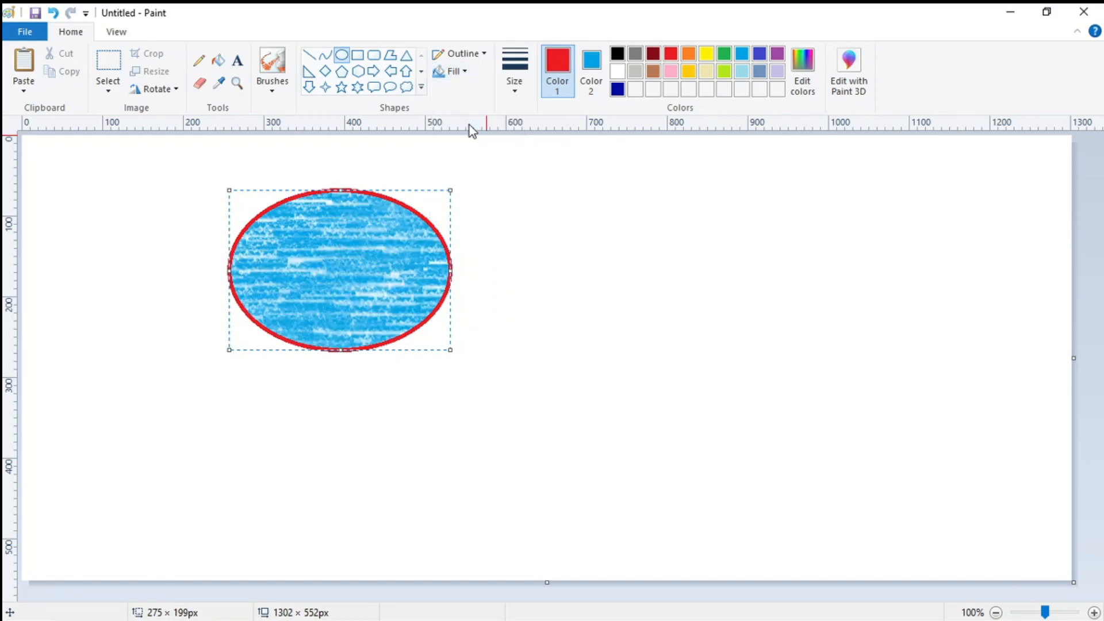
left_click(484, 55)
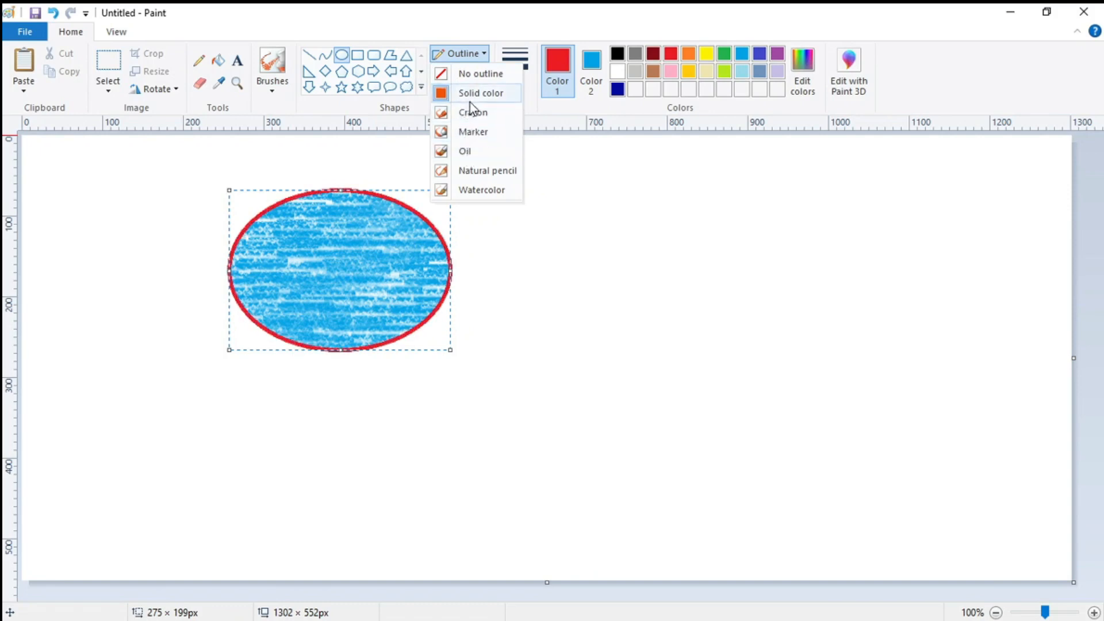
left_click(467, 79)
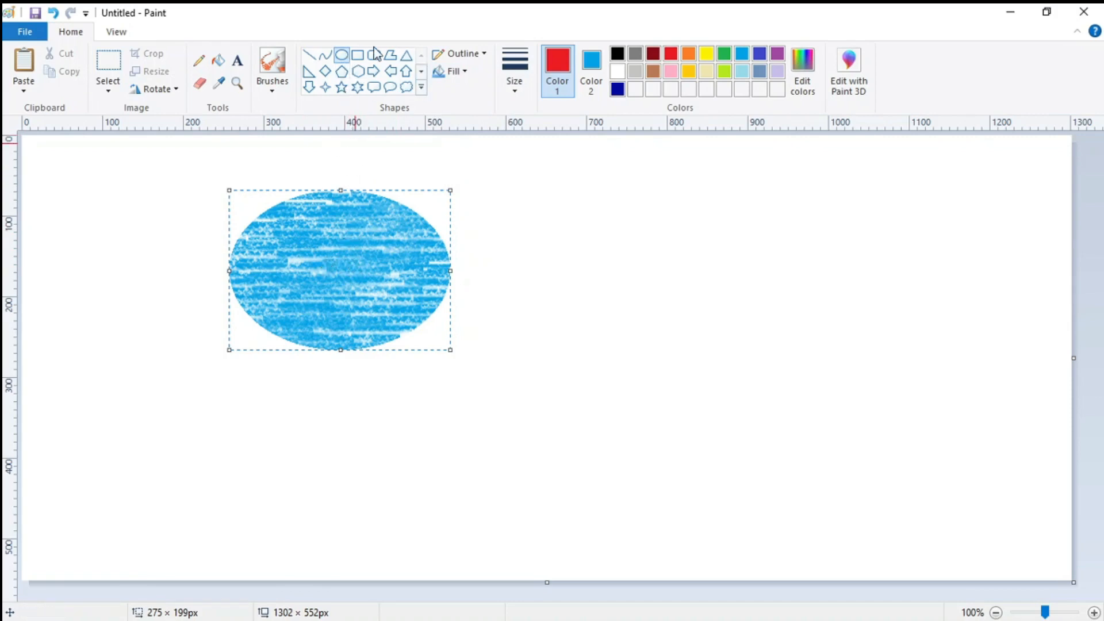
- Draw indigo pentagons to the right (about 246 × 230 px) and left (about 160 × 172 px) of the oval, with dark red as Color 1
left_click(342, 71)
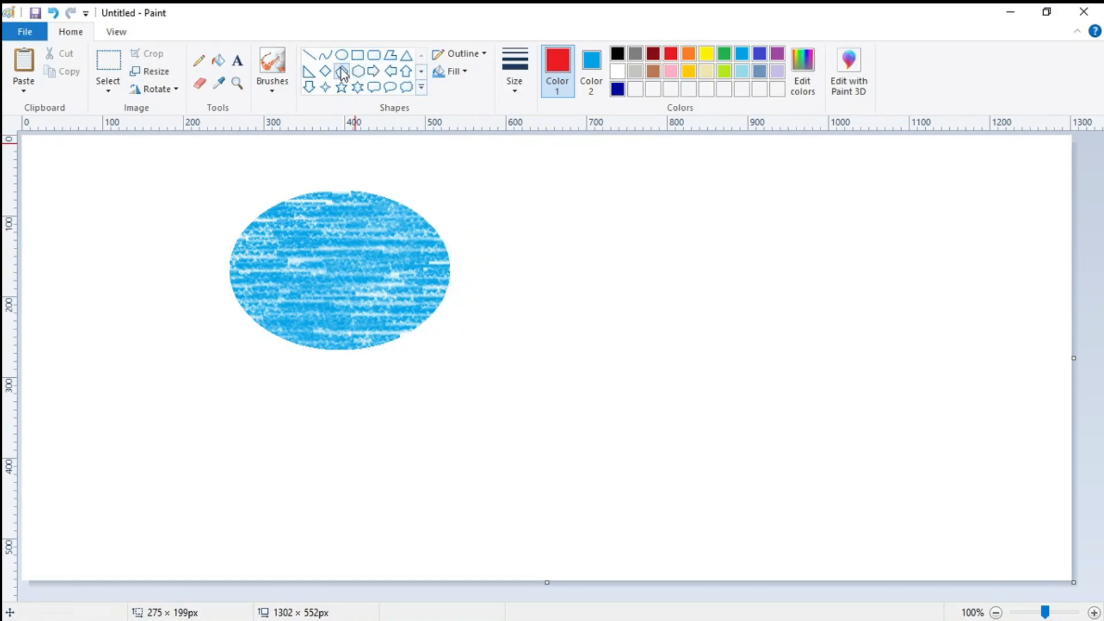
left_click_drag(533, 209, 731, 393)
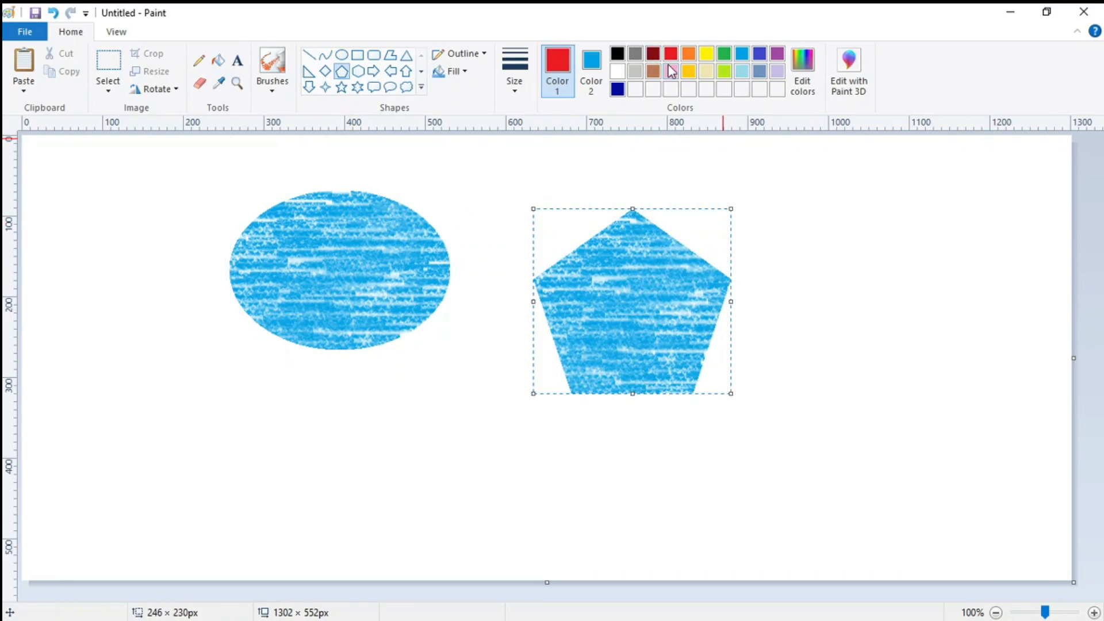
left_click(653, 55)
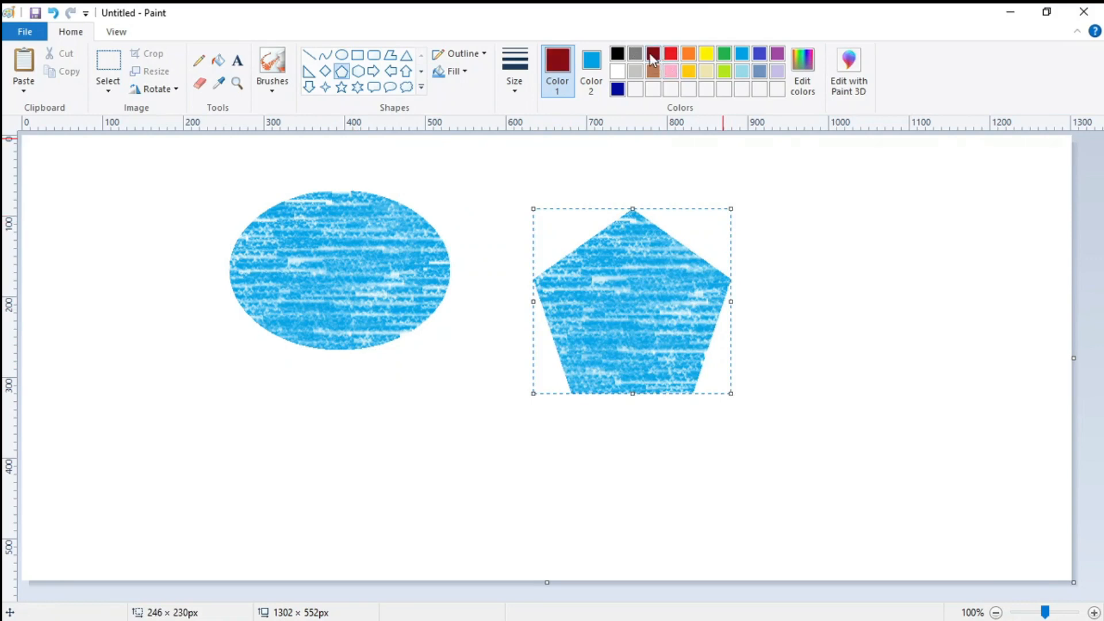
left_click(593, 62)
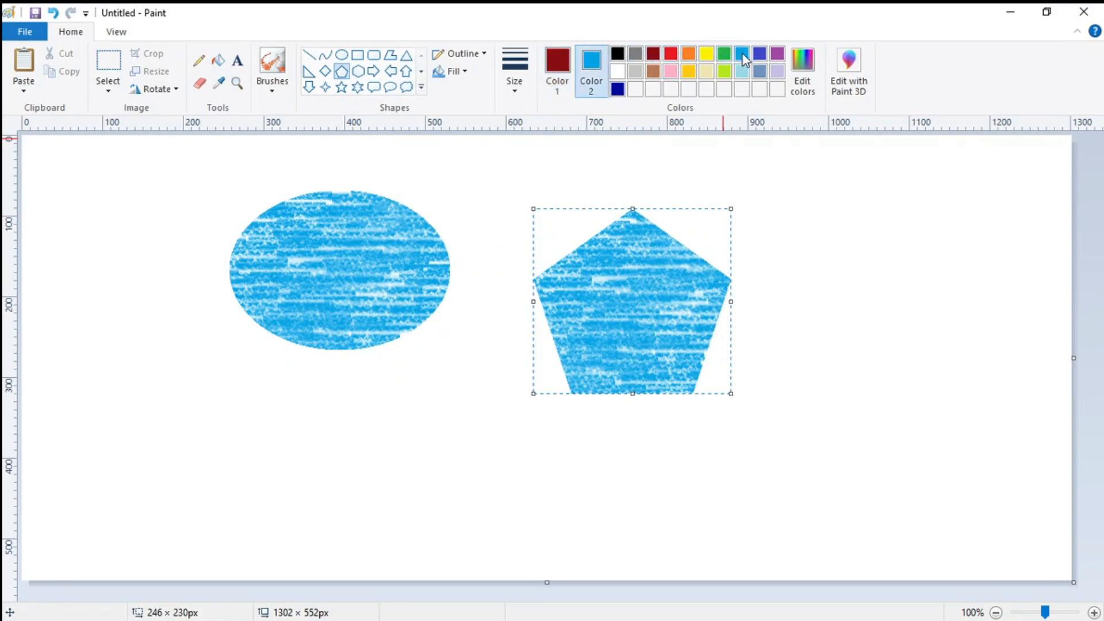
left_click(759, 57)
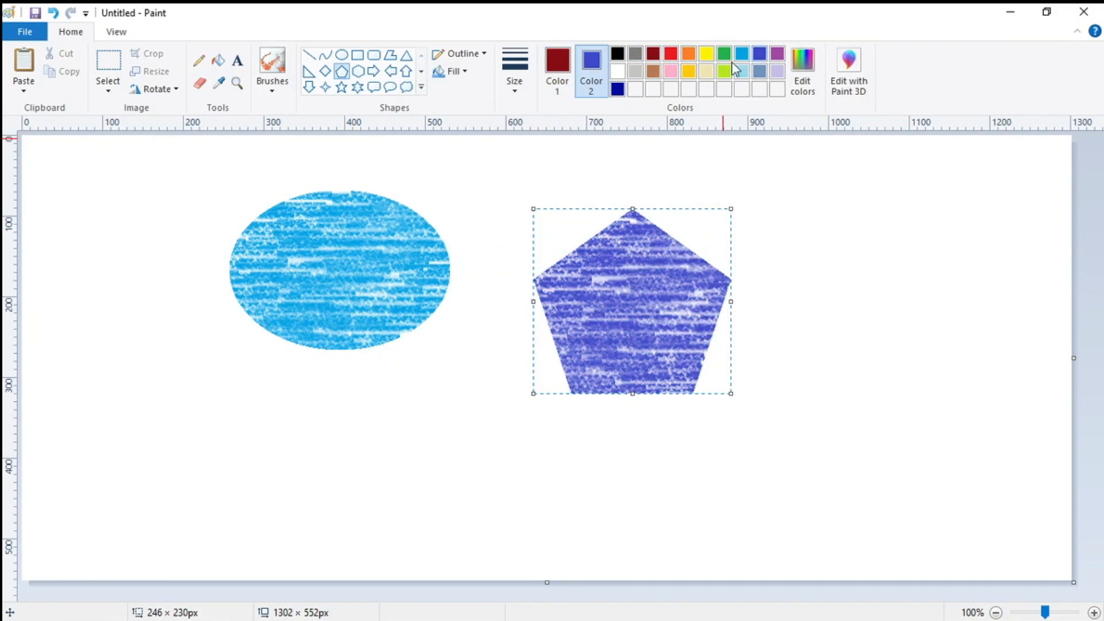
left_click(187, 227)
left_click_drag(111, 245, 240, 384)
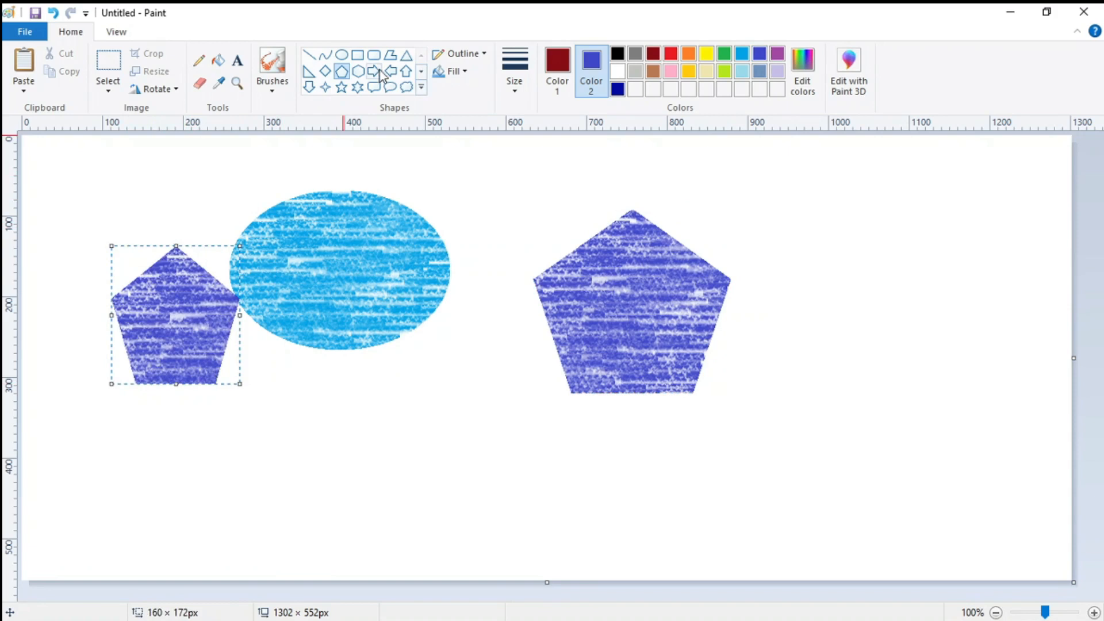
- Draw three cloud callouts: about 256 × 154 px below the oval, 301 × 139 px below the large pentagon and 248 × 265 px to its right
left_click(408, 89)
left_click_drag(240, 407, 450, 529)
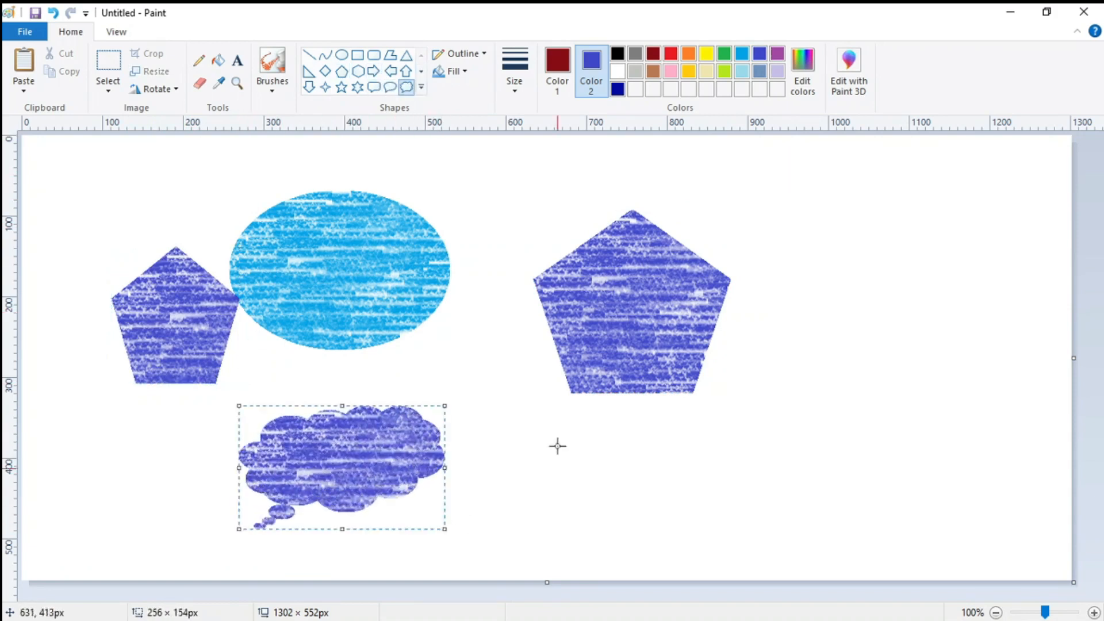
left_click_drag(568, 436, 813, 547)
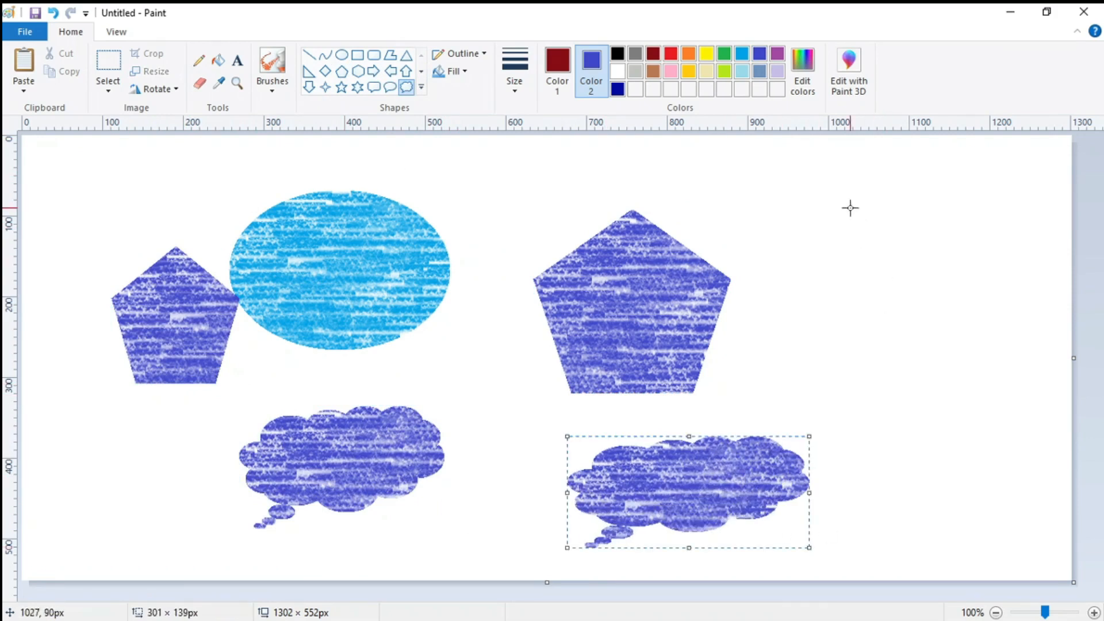
left_click_drag(828, 214, 1029, 428)
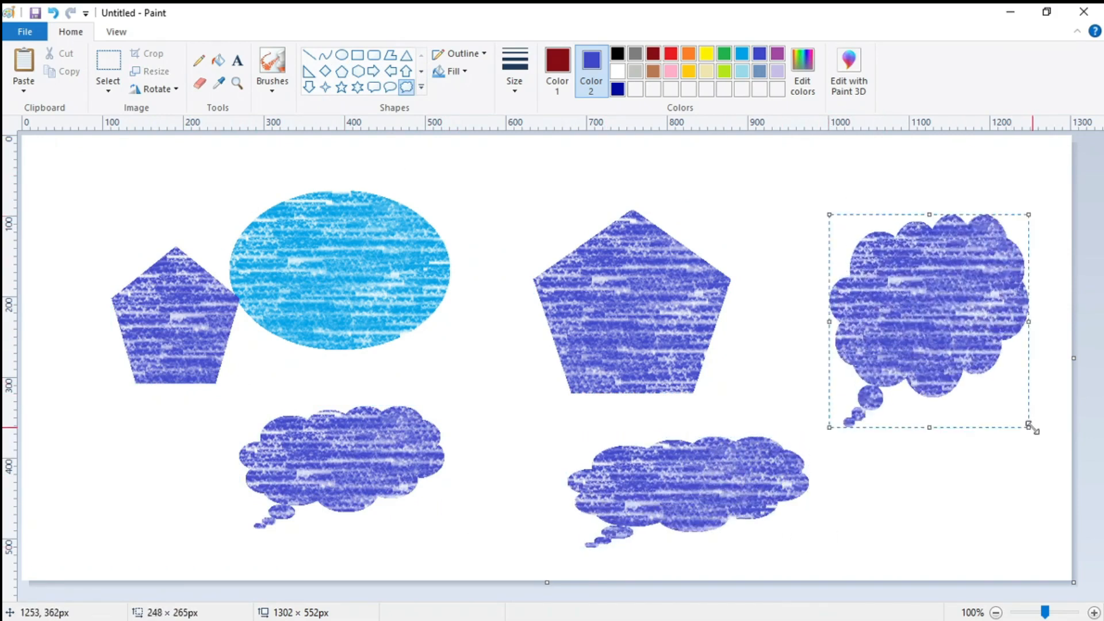
- Give the rightmost cloud callout a Solid color outline in dark red
left_click(480, 56)
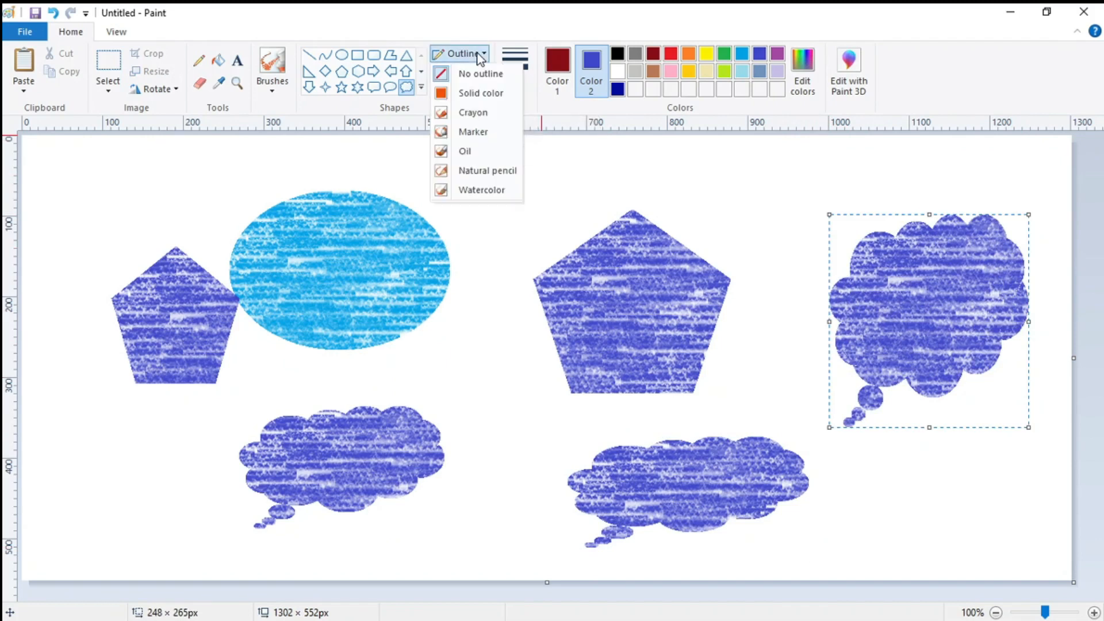
left_click(385, 249)
left_click(451, 72)
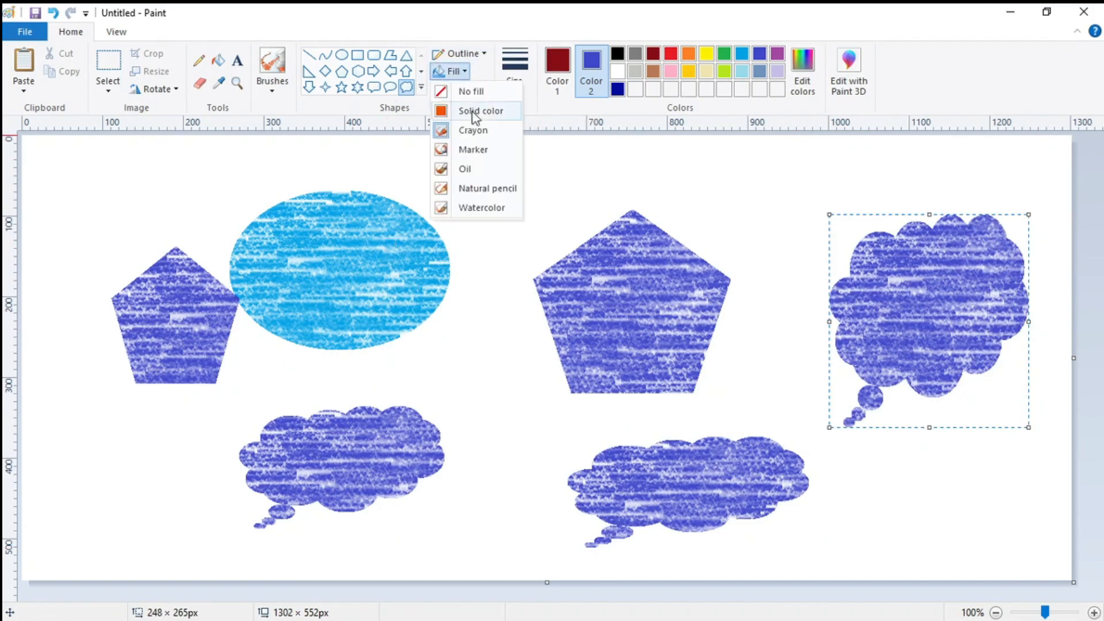
left_click(477, 56)
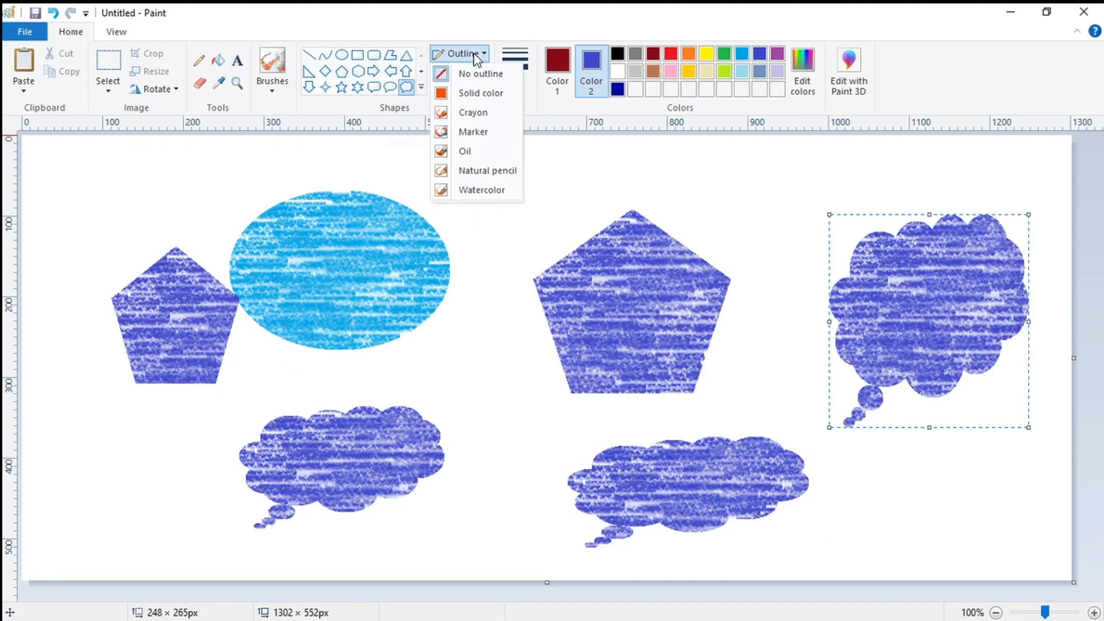
left_click(456, 93)
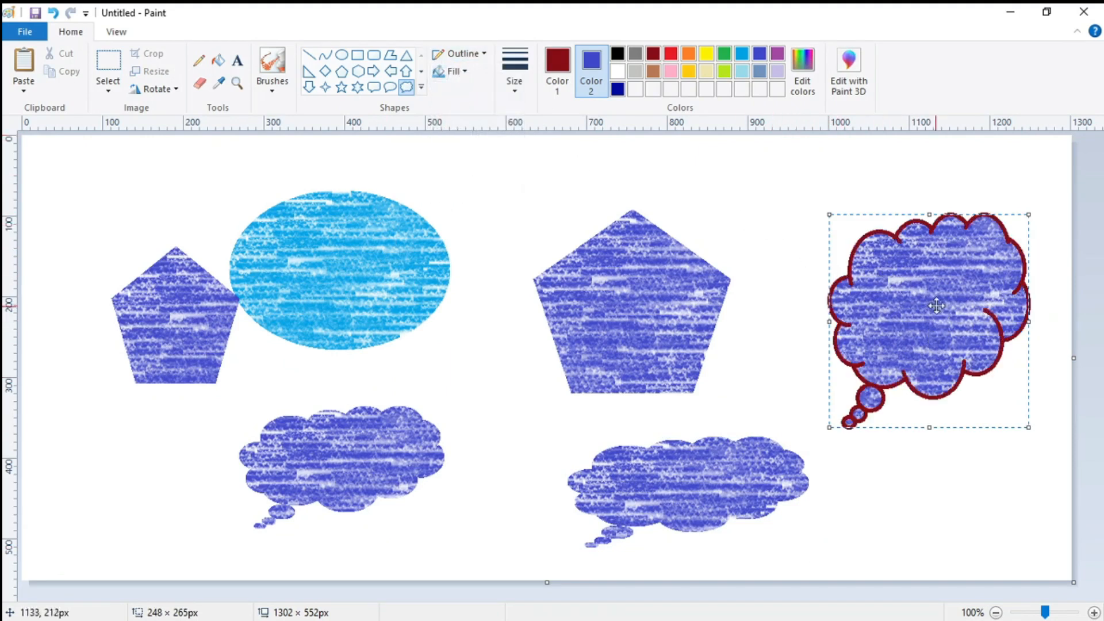
left_click(807, 247)
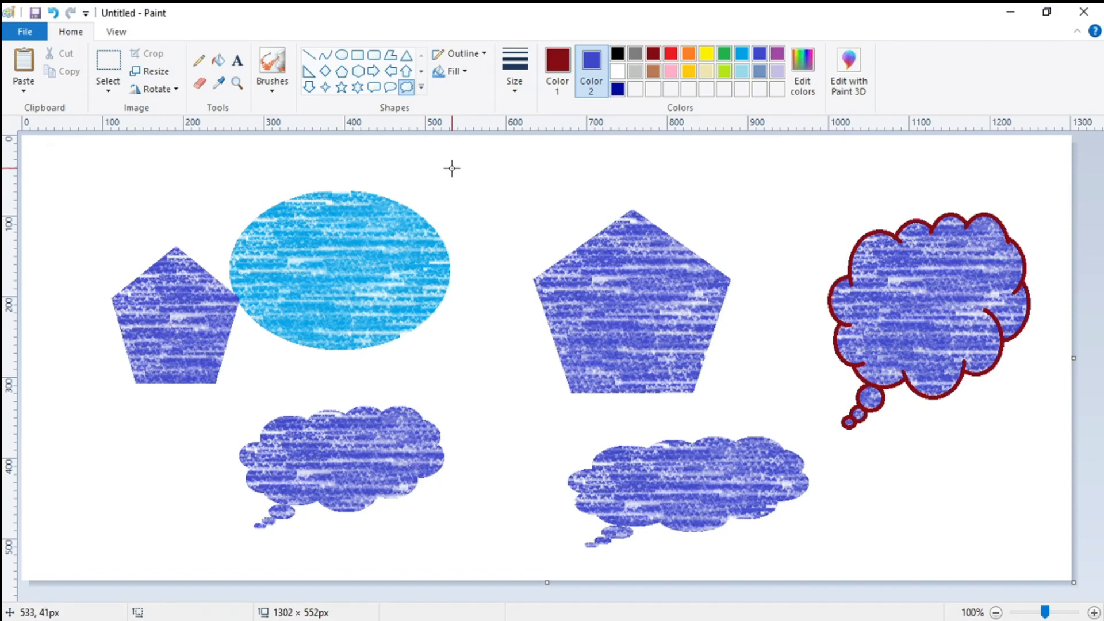
- Draw a small cloud callout about 133 × 105 px between the oval and the large pentagon, and look through the line sizes
left_click_drag(464, 165, 572, 249)
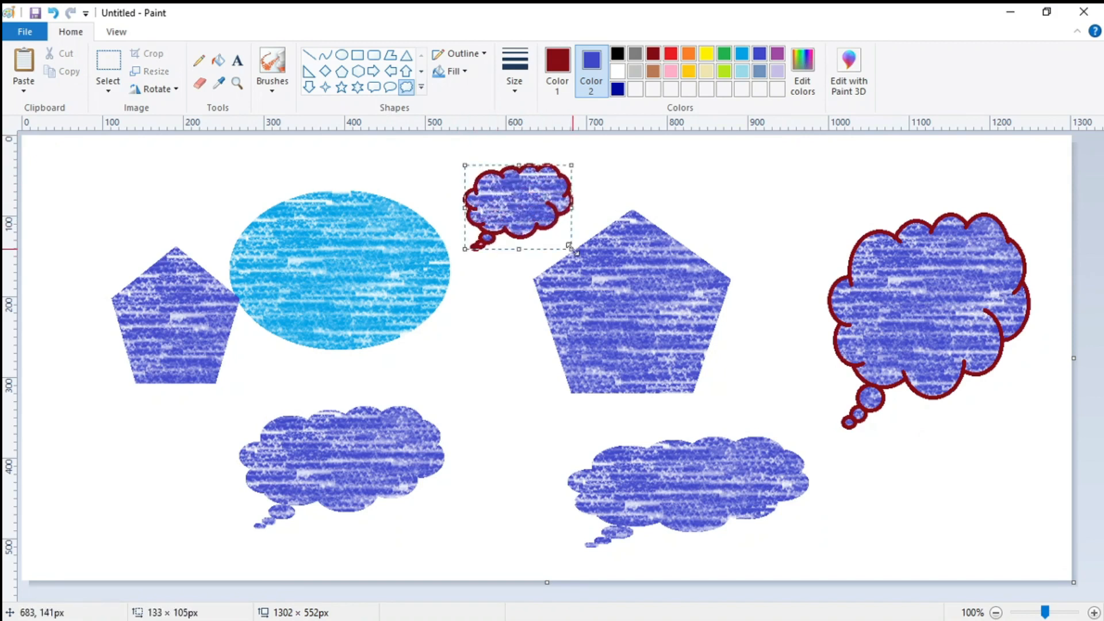
left_click(517, 89)
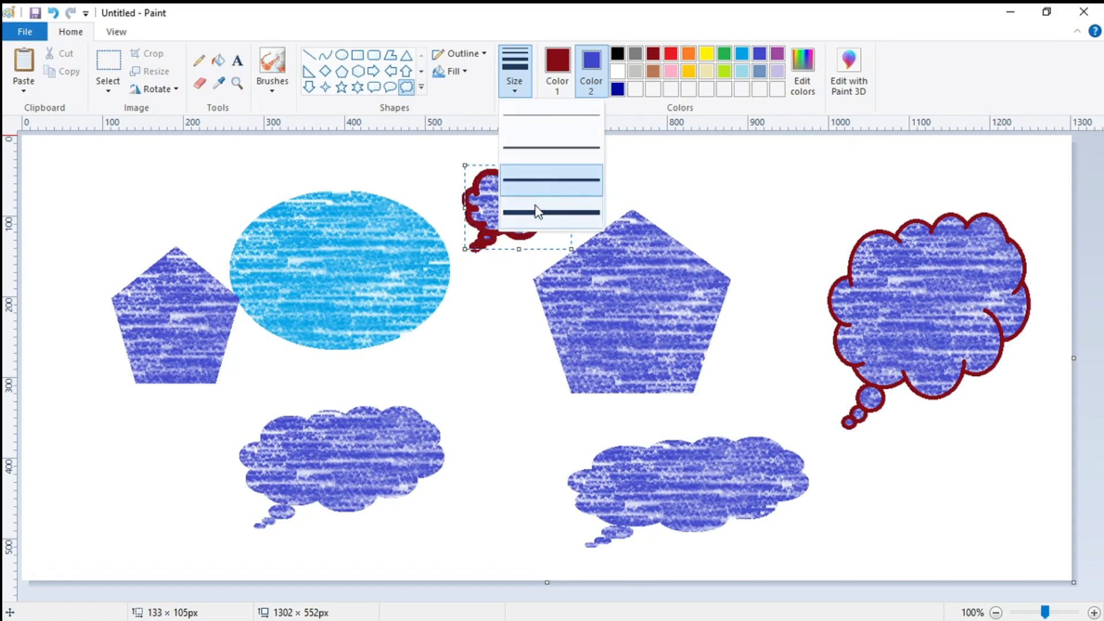
left_click(239, 174)
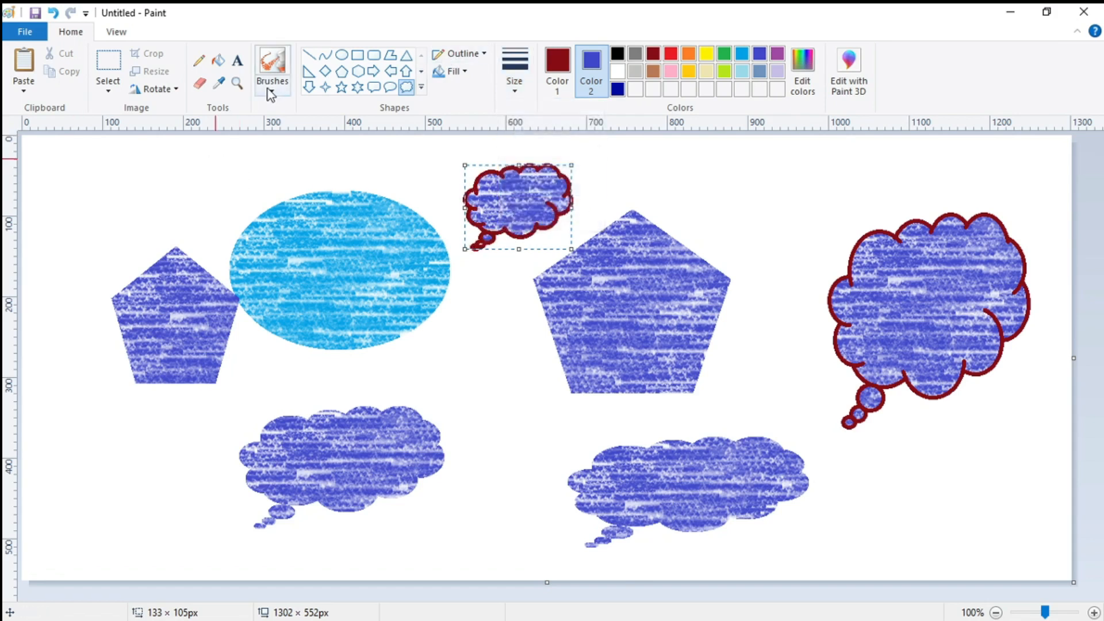
- Draw a down arrow about 206 × 102 px above the small pentagon and give it the thickest outline size
left_click(309, 87)
left_click_drag(58, 171, 223, 253)
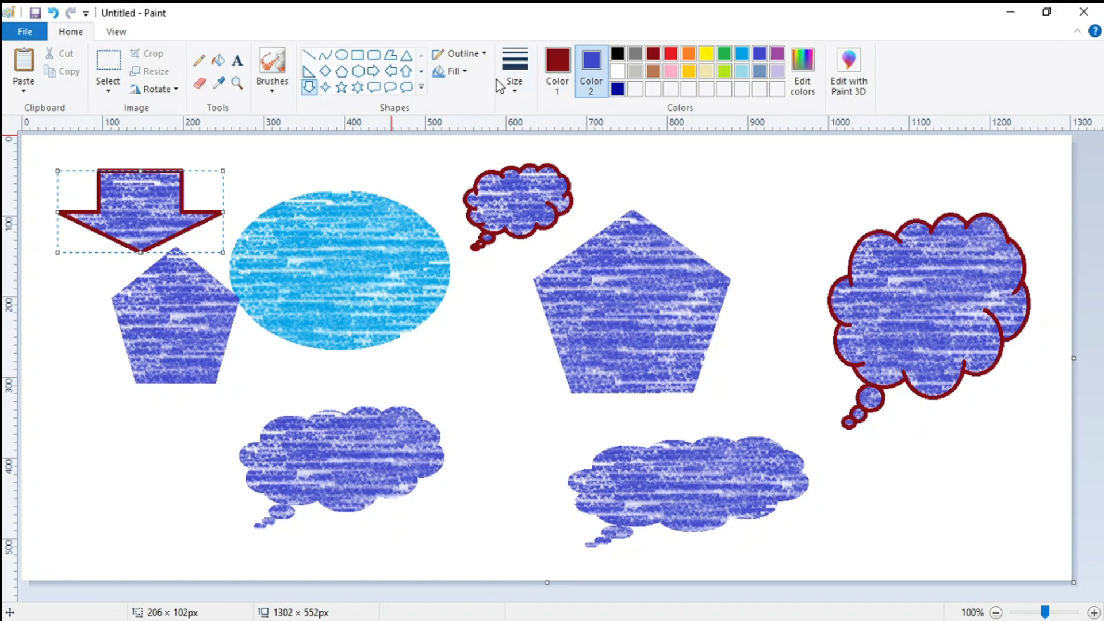
left_click(522, 89)
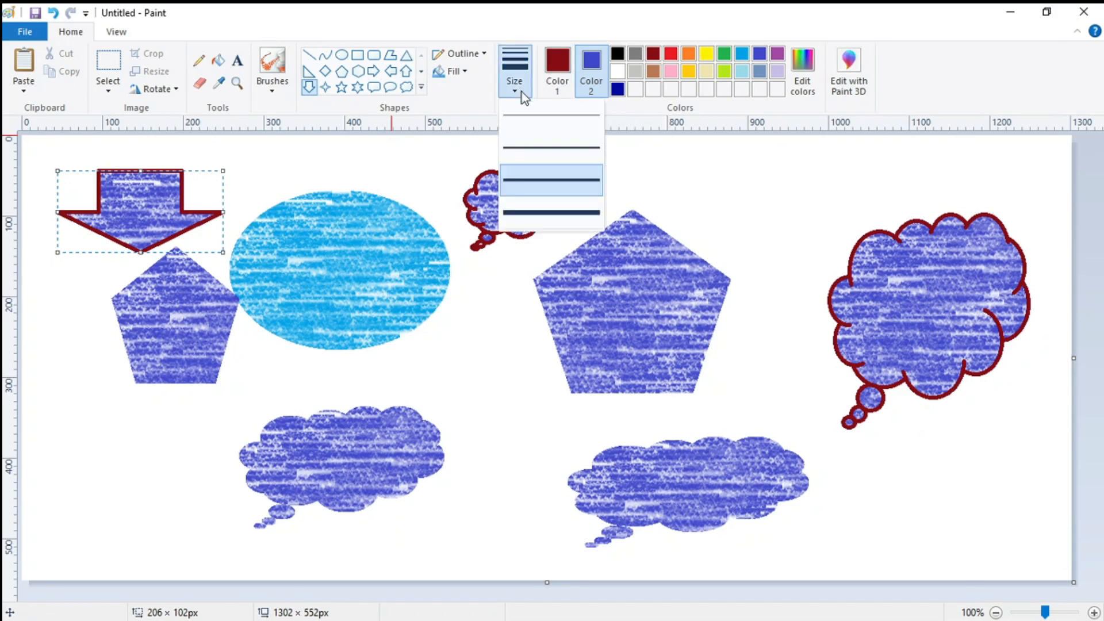
left_click(536, 219)
left_click(361, 353)
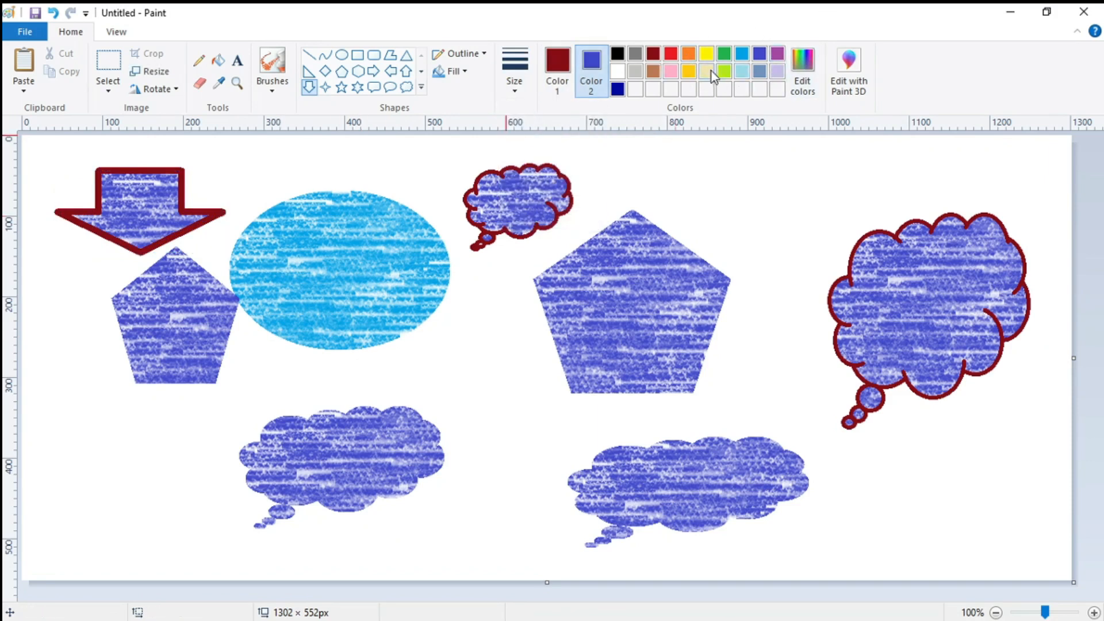
- Add the current Color 2 indigo to the palette as an edited color, and start a blank drawing without saving
left_click(804, 64)
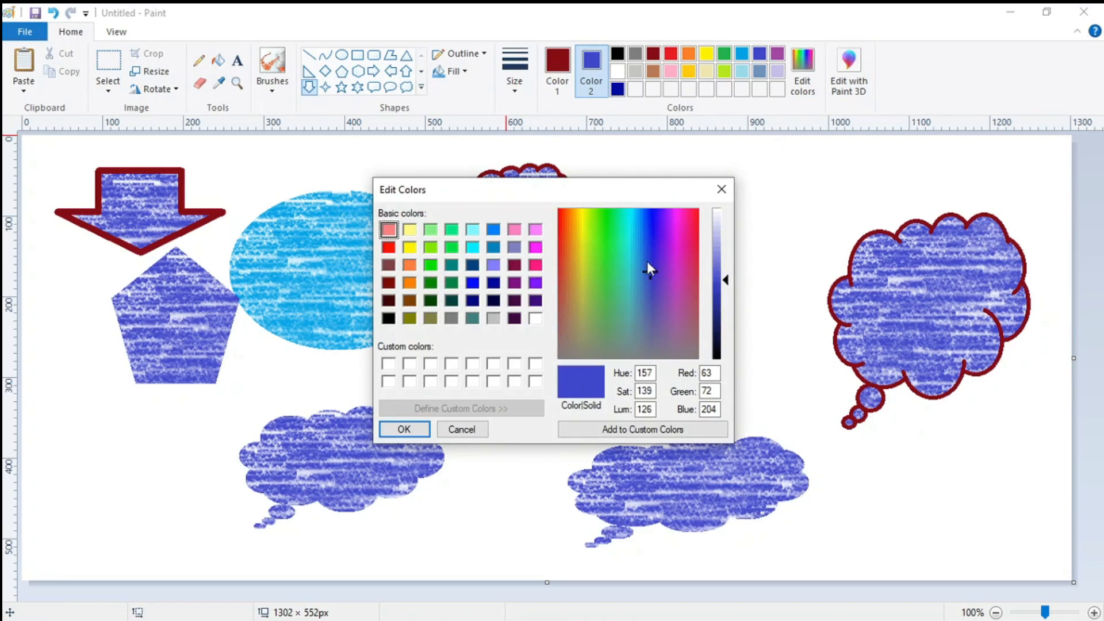
left_click(397, 431)
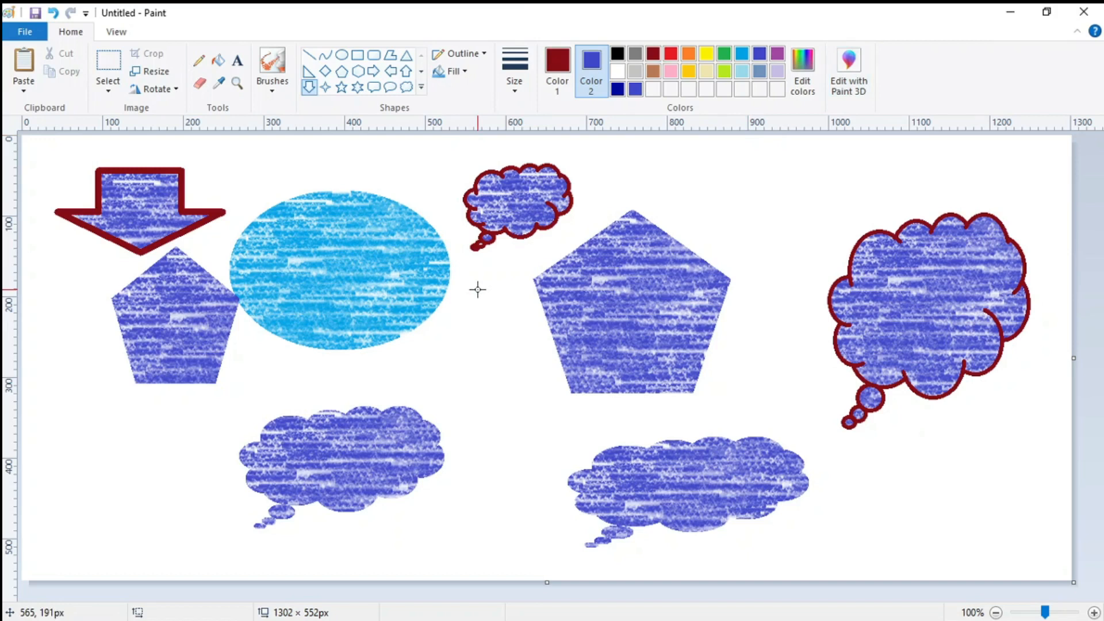
key("alt+F4")
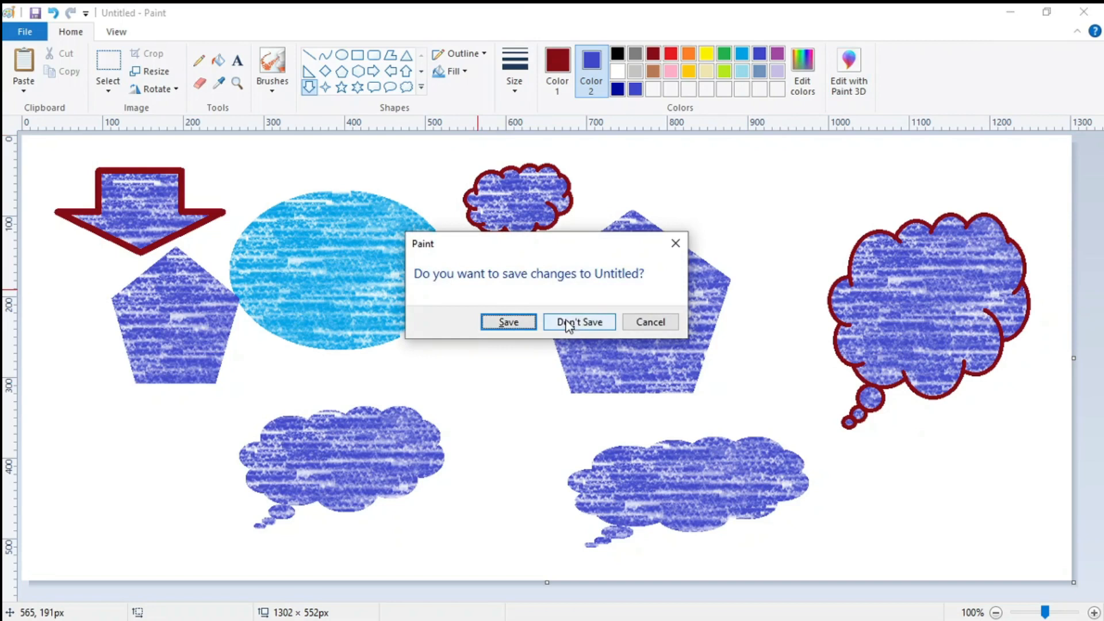
left_click(571, 324)
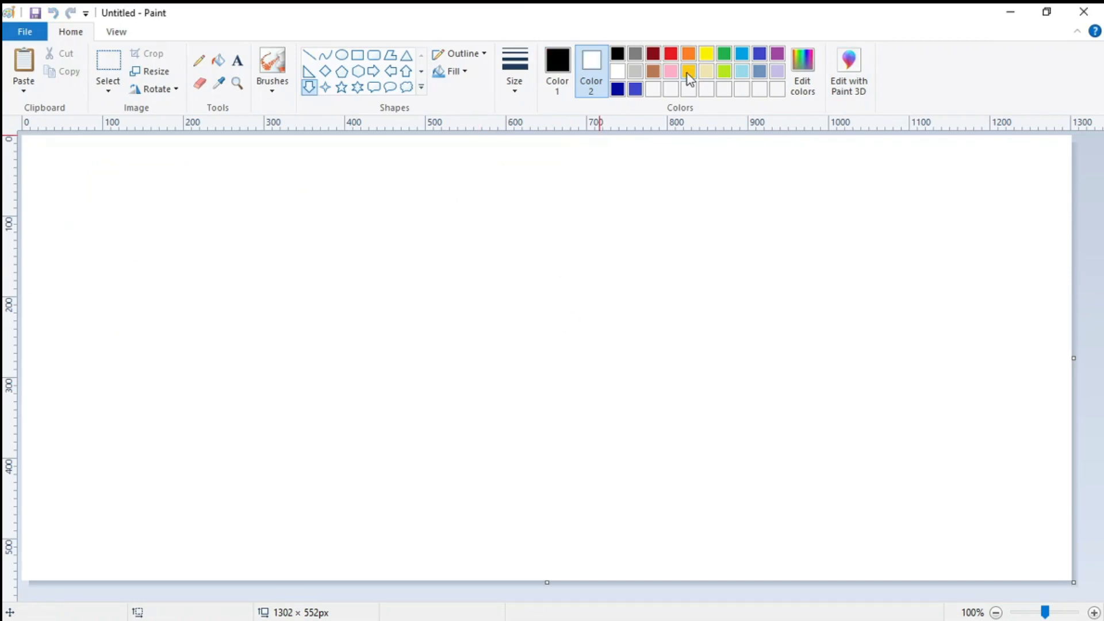
- Draw an oval about 174 × 156 px in the upper-left area of the canvas and give it the thinnest outline size
left_click(342, 55)
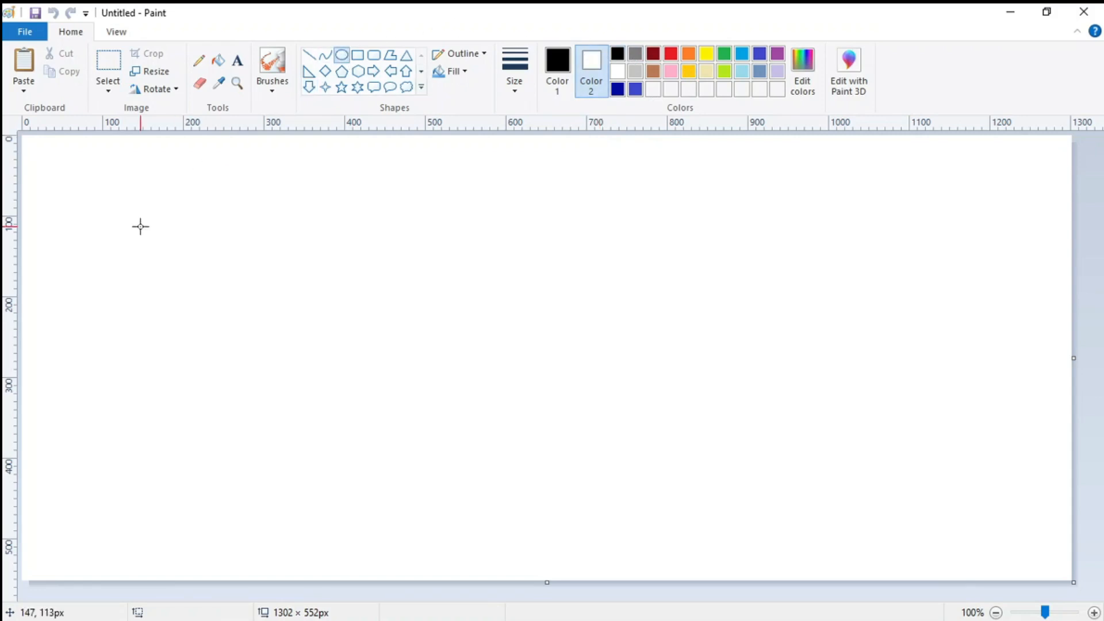
left_click_drag(88, 196, 226, 318)
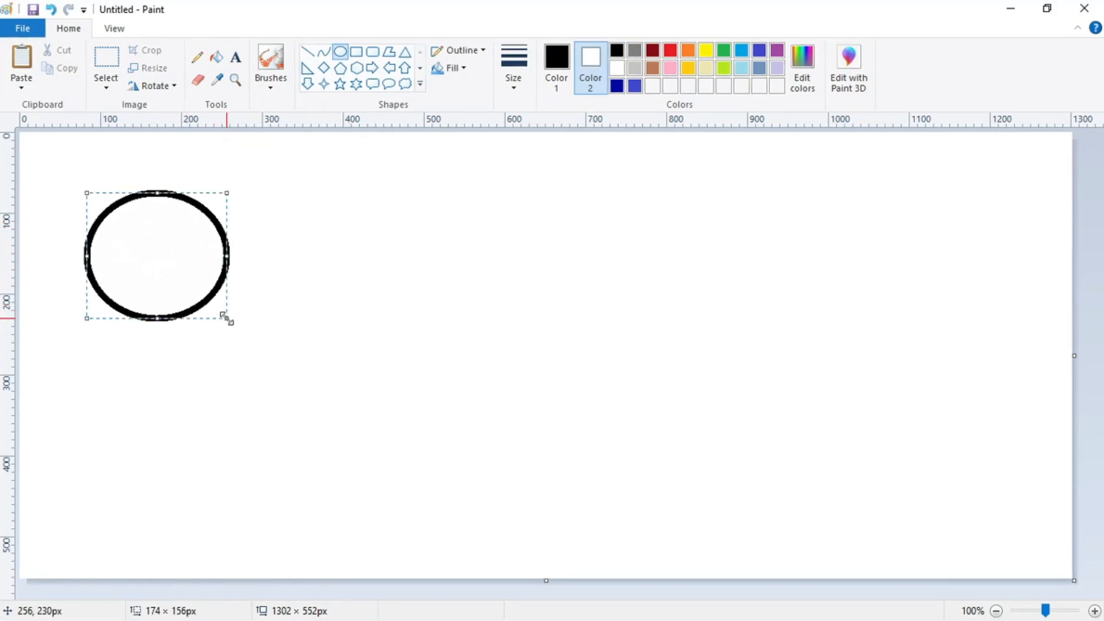
left_click(516, 88)
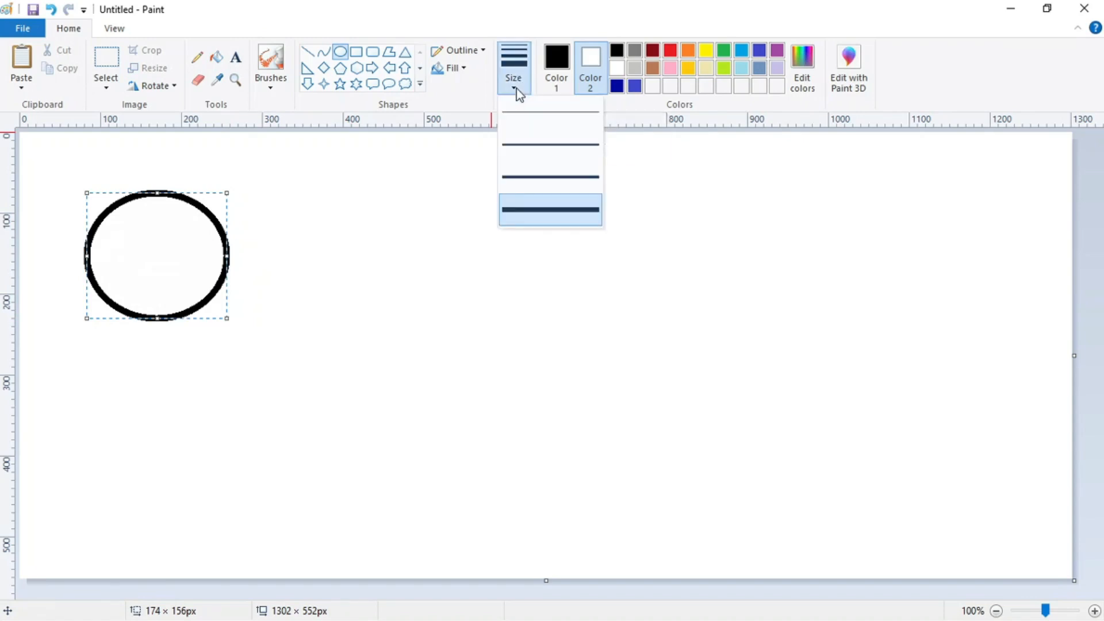
left_click(530, 122)
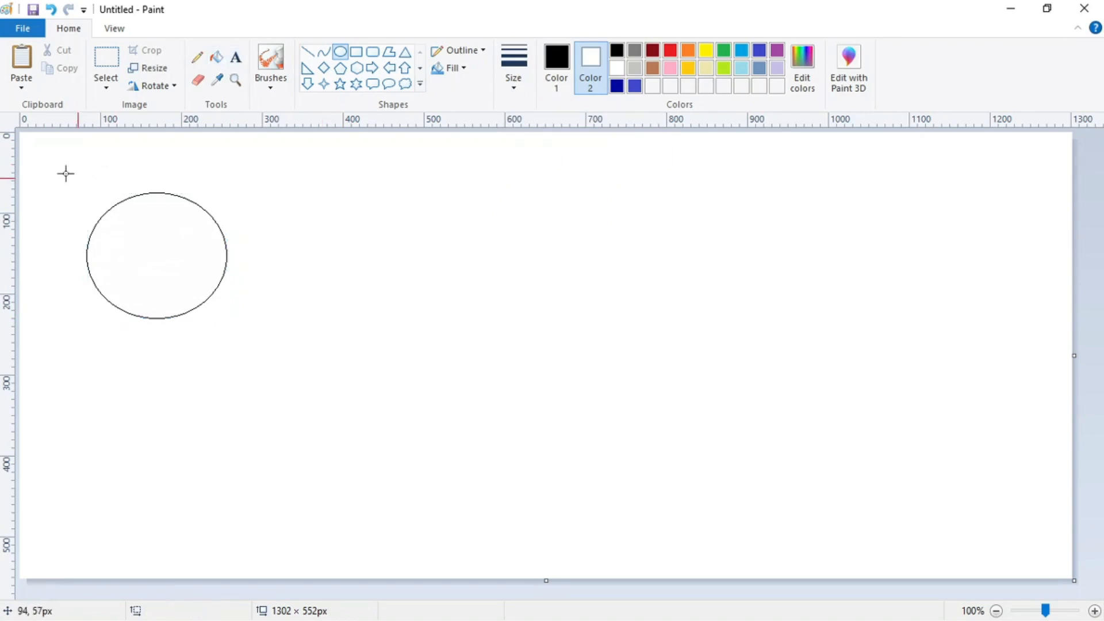
- Try a second oval about 285 × 219 px with No fill around the first one, and delete it
left_click_drag(67, 174, 295, 351)
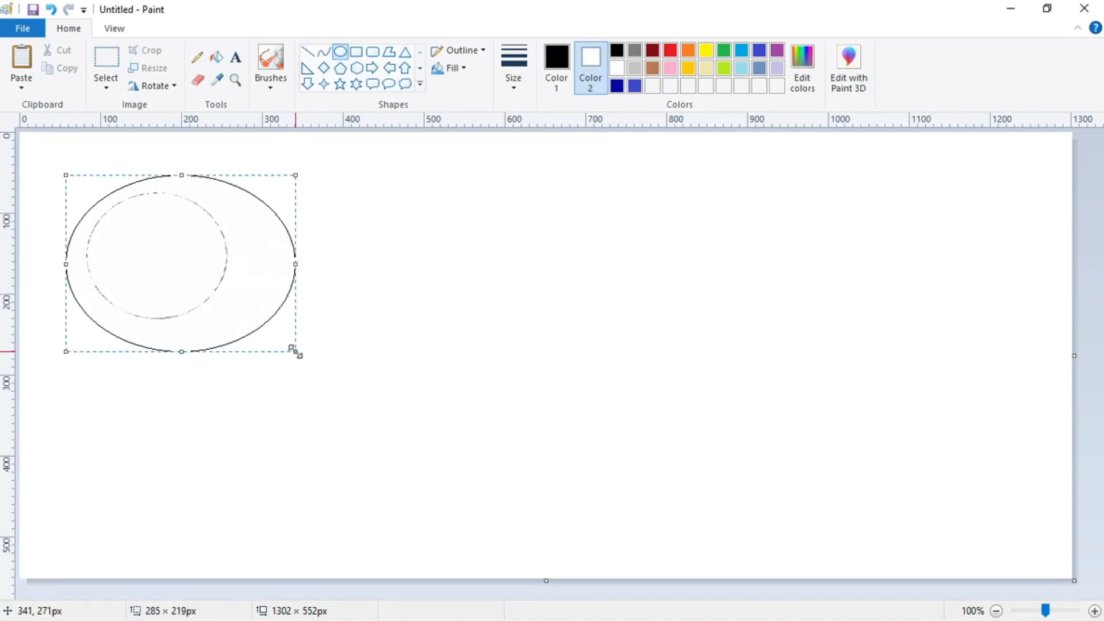
left_click(465, 69)
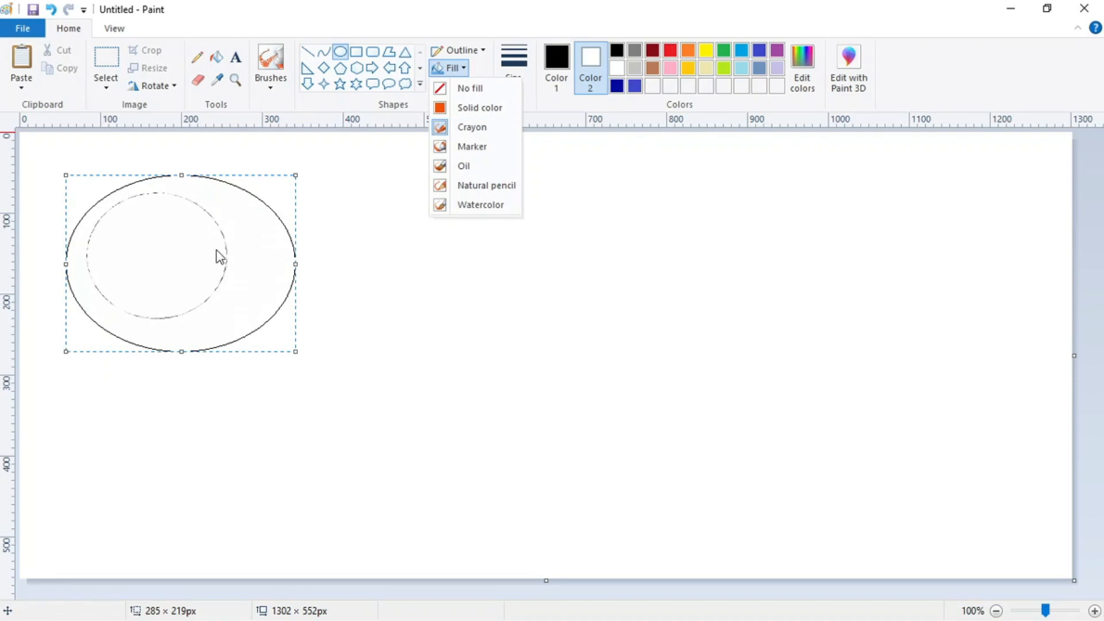
left_click(444, 89)
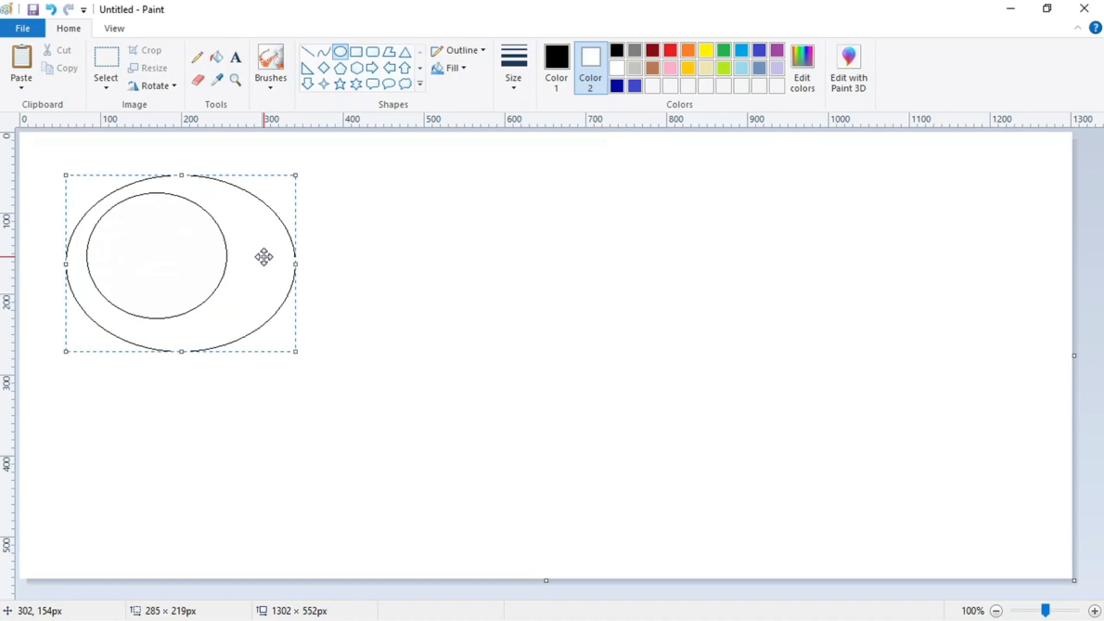
key("Delete")
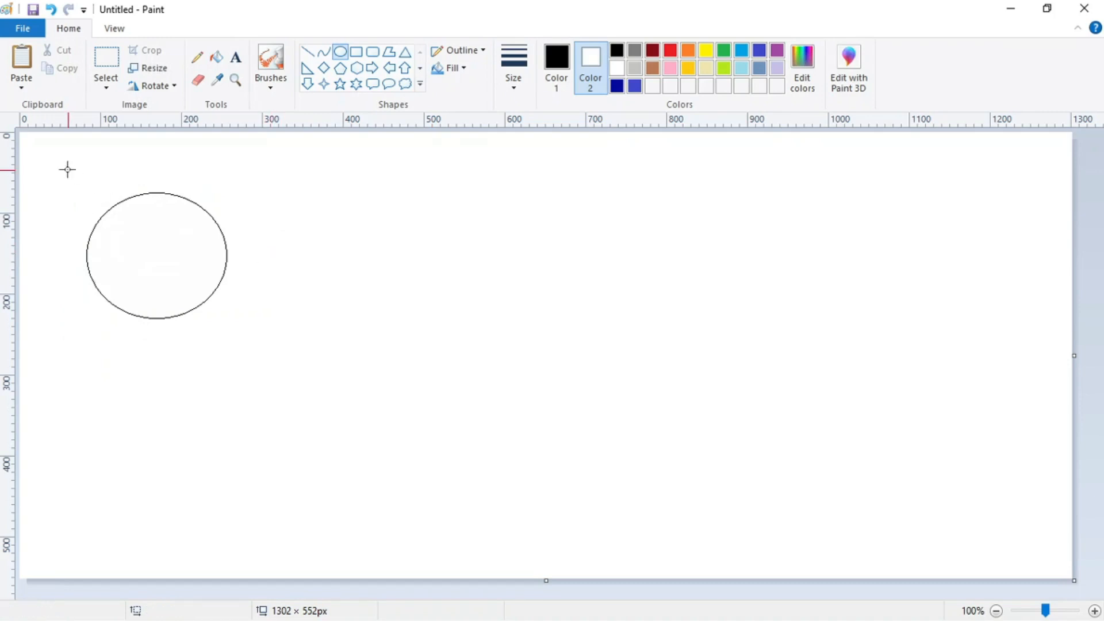
- Select a rectangular area of about 241 × 219 px around the oval and turn on Transparent selection
left_click(106, 68)
left_click_drag(71, 173, 266, 349)
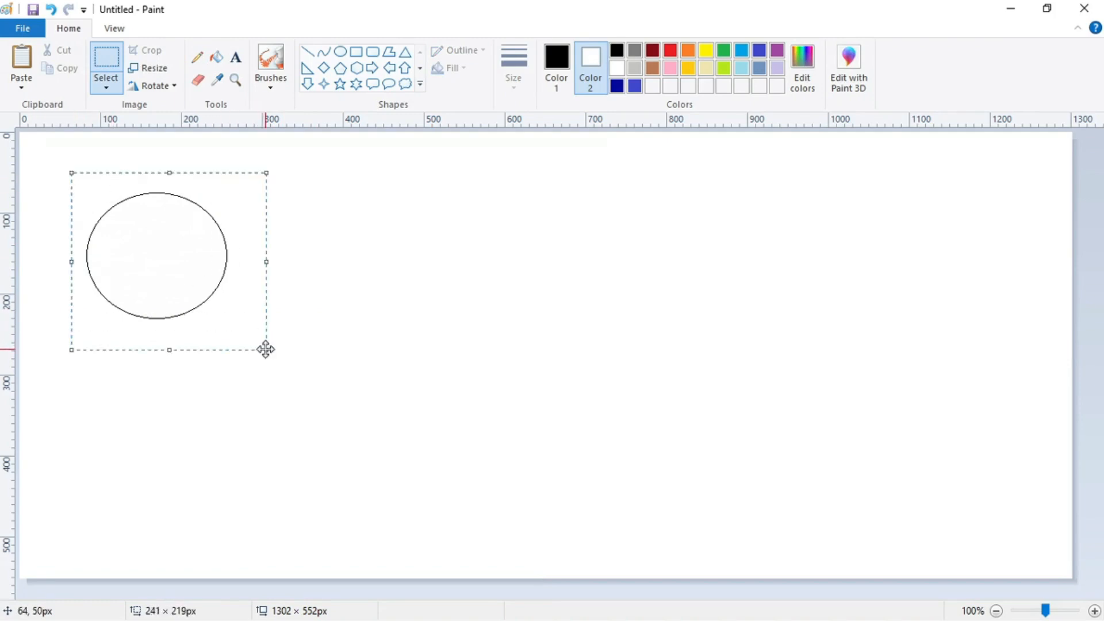
left_click(105, 89)
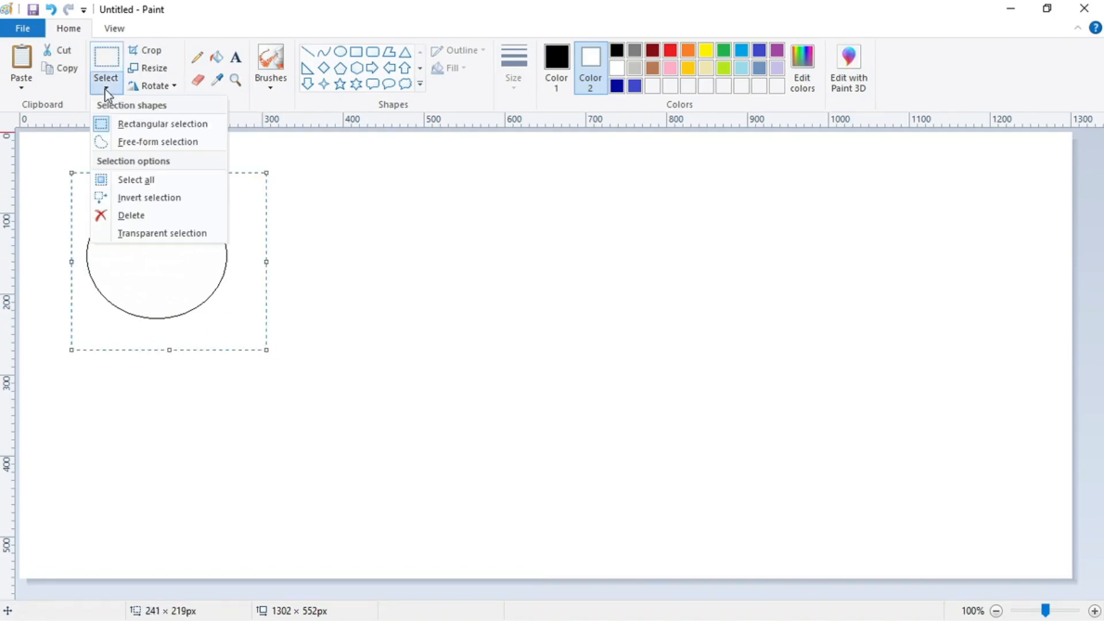
left_click(106, 232)
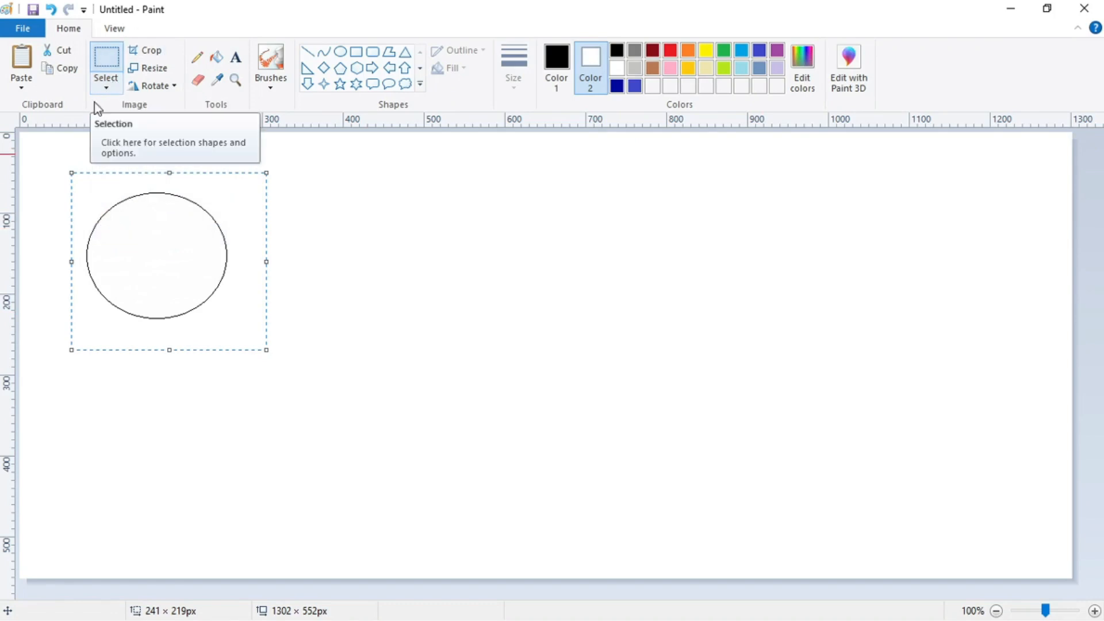
left_click(106, 87)
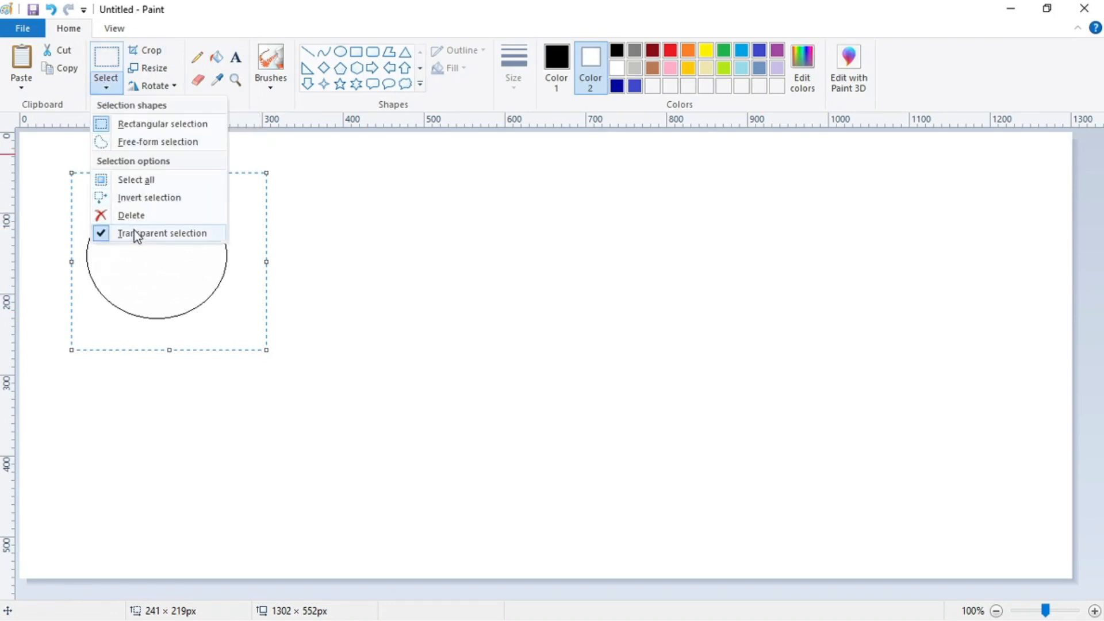
left_click(330, 283)
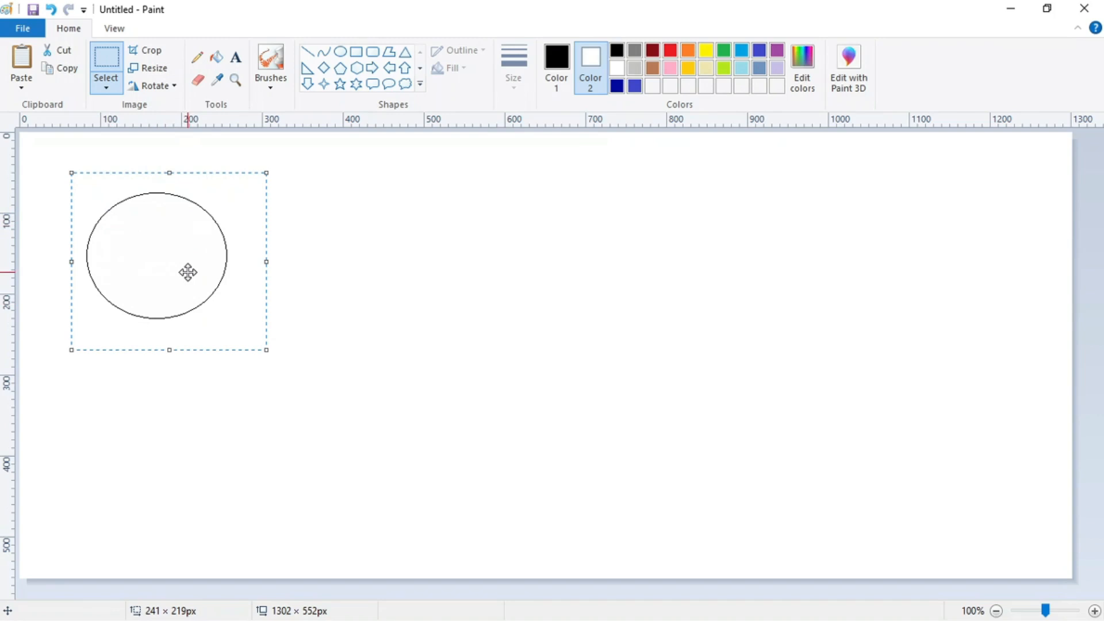
- Copy and paste the selected oval, and place the copy overlapping the original slightly up and to its left
left_click(67, 71)
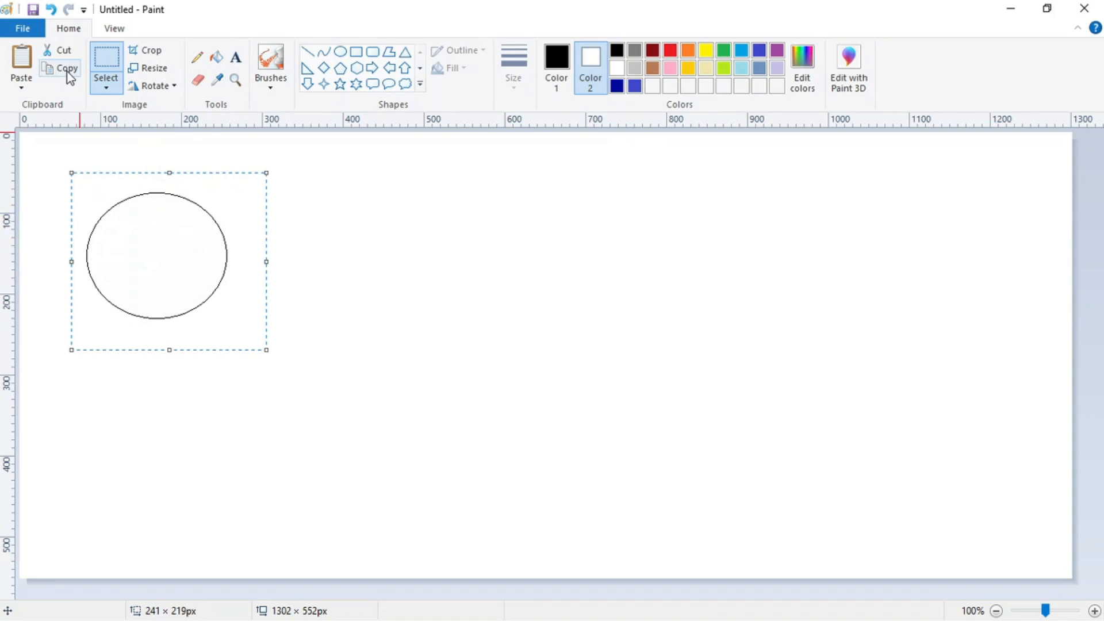
left_click(23, 64)
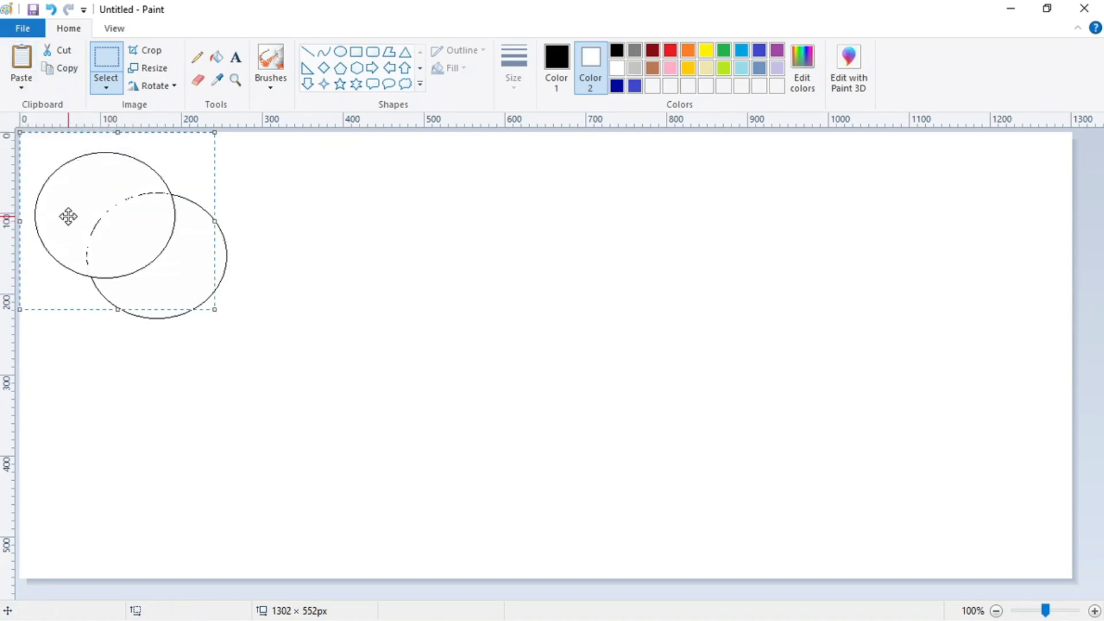
left_click_drag(69, 209, 157, 245)
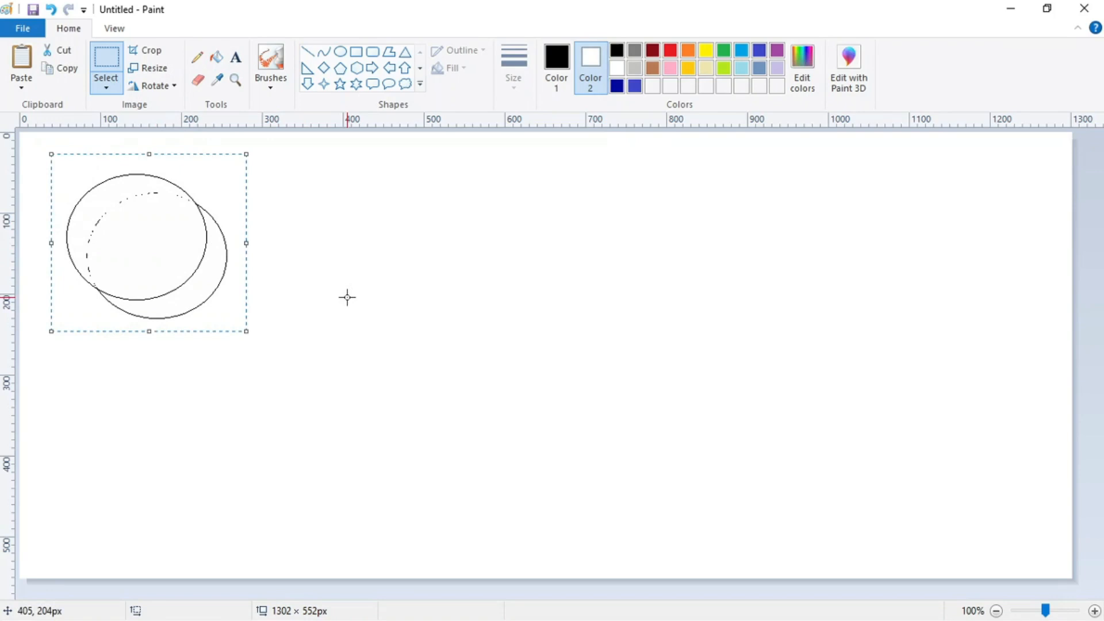
left_click_drag(178, 248, 176, 248)
left_click(400, 265)
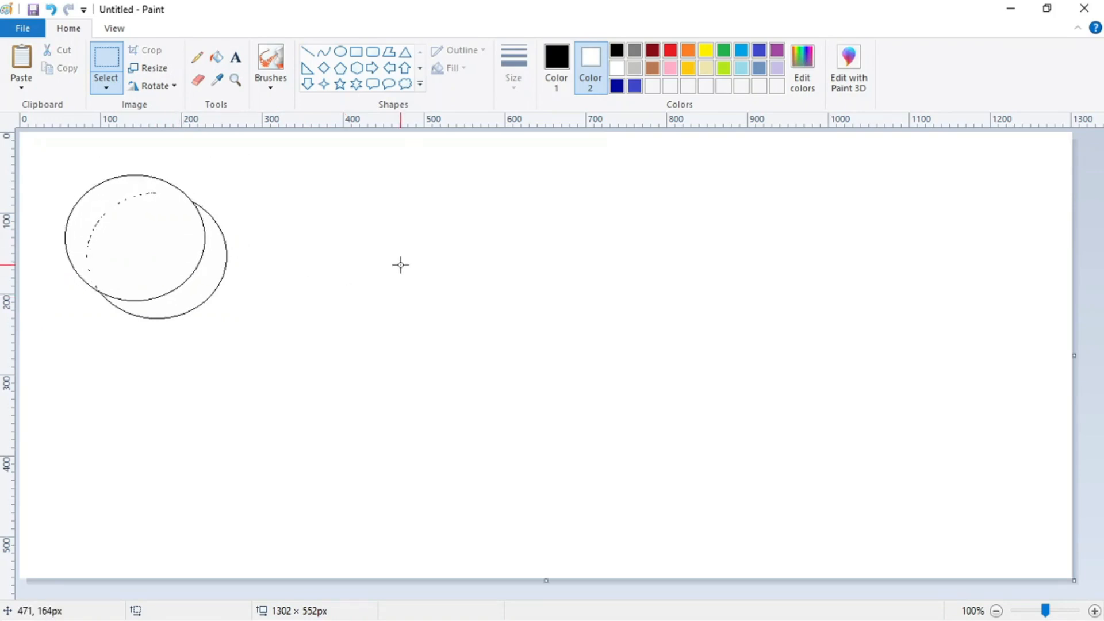
- Fill the upper-left oval with the black Color 1, and open the choice of brushes
left_click(566, 65)
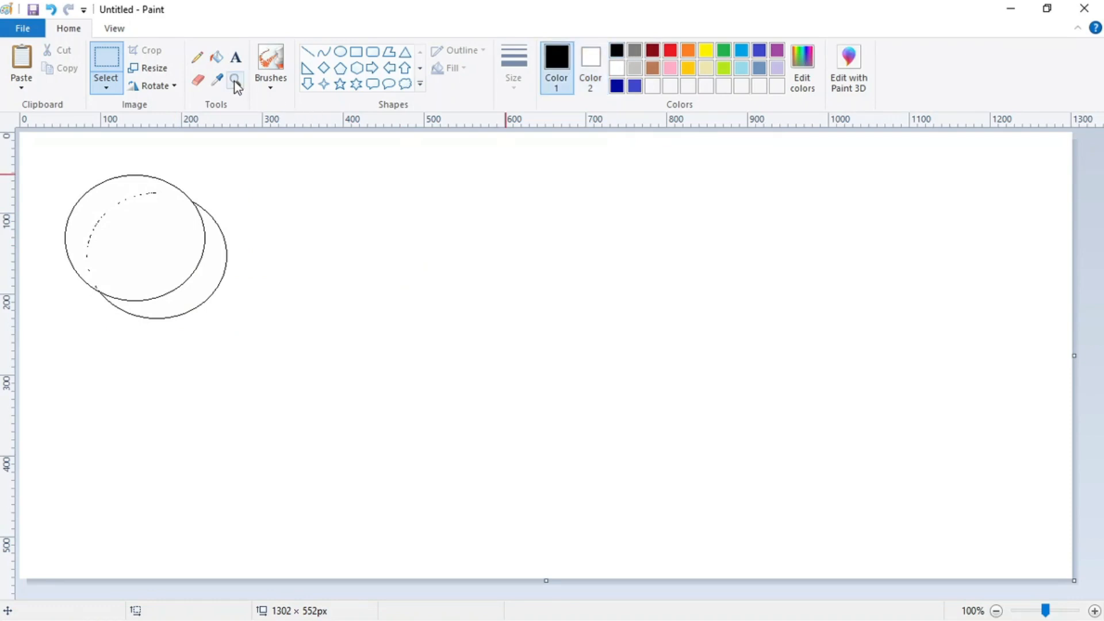
left_click(217, 57)
left_click(173, 208)
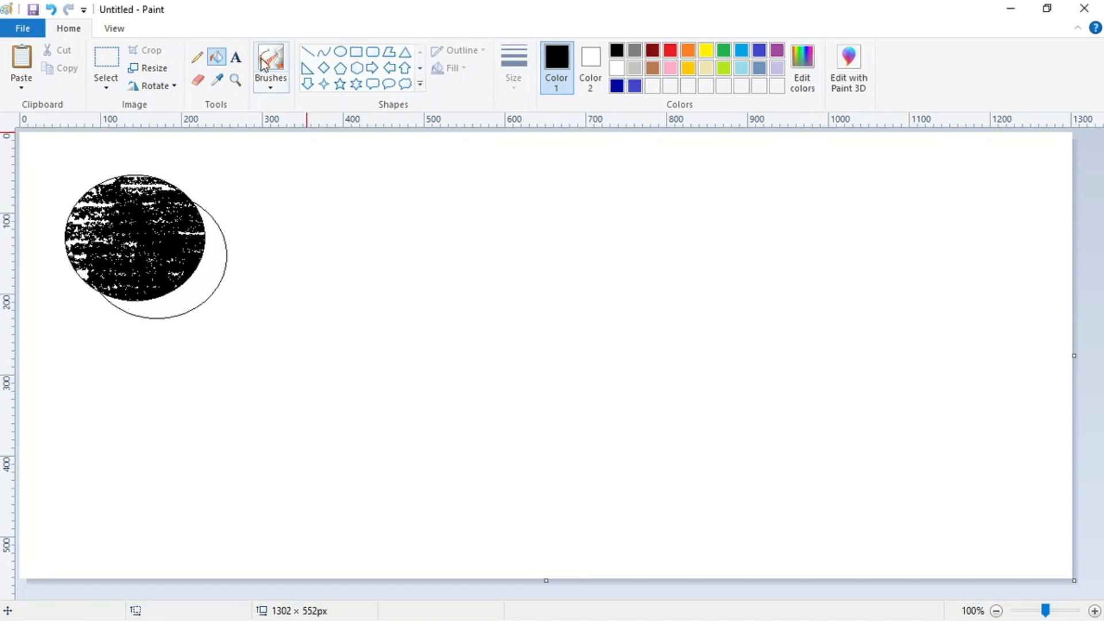
left_click(268, 85)
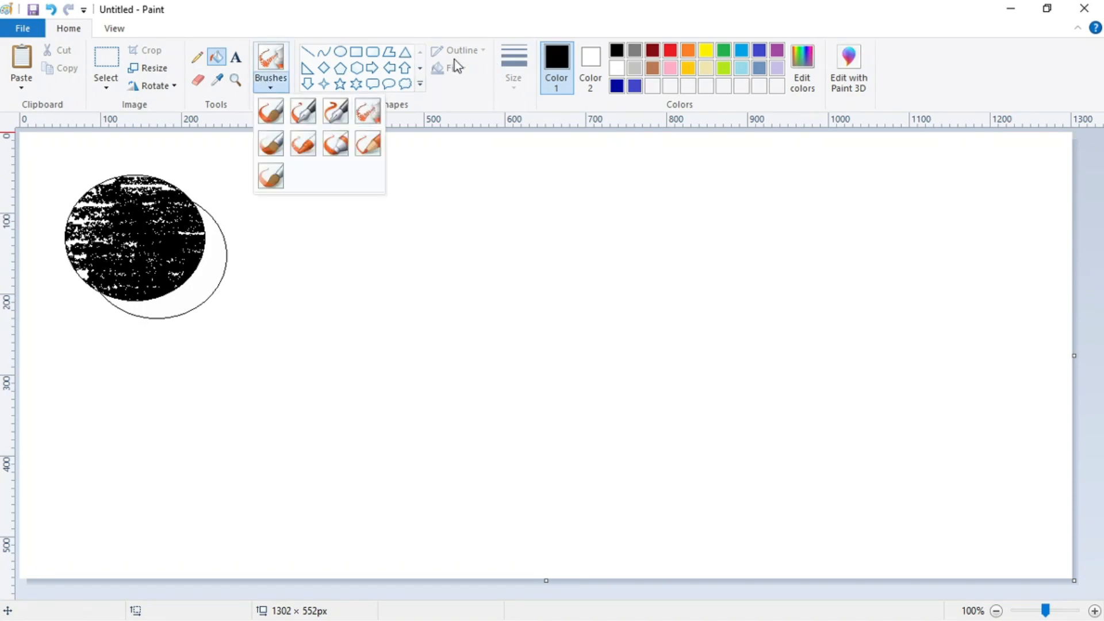
- Fill the canvas background around the ovals with black, and view the Outline and Fill options for the pentagon shape
left_click(463, 79)
left_click(348, 291)
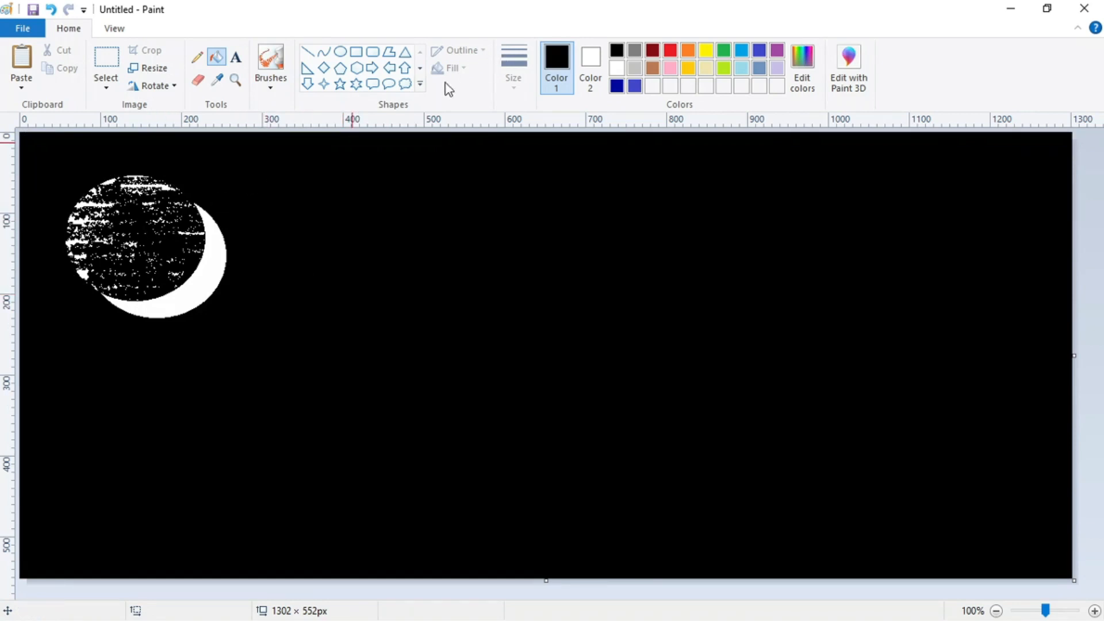
left_click(339, 68)
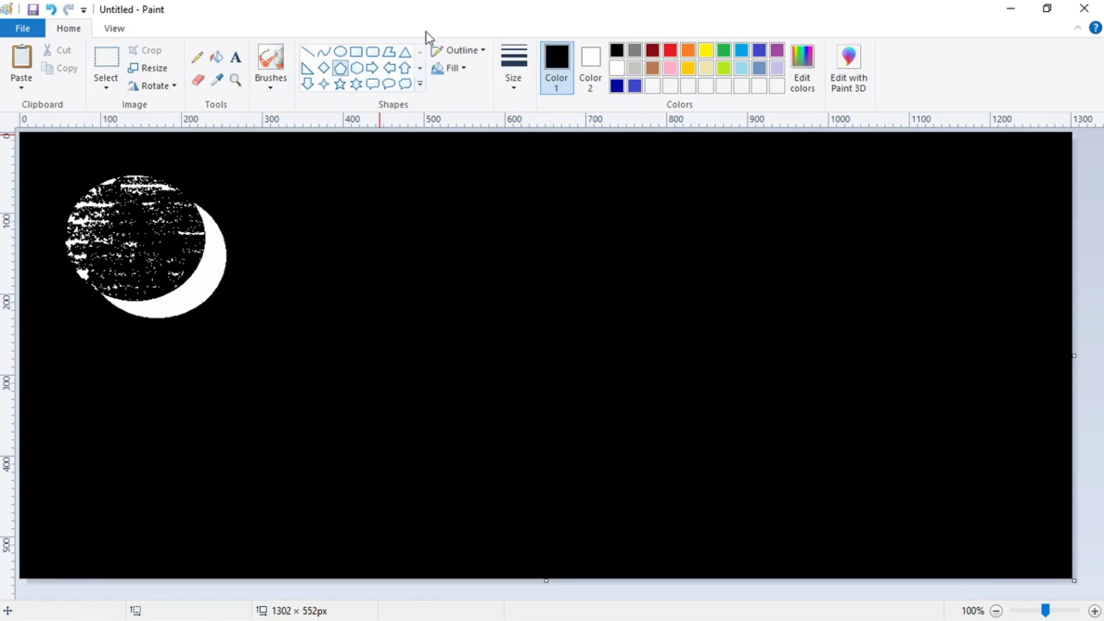
left_click(479, 54)
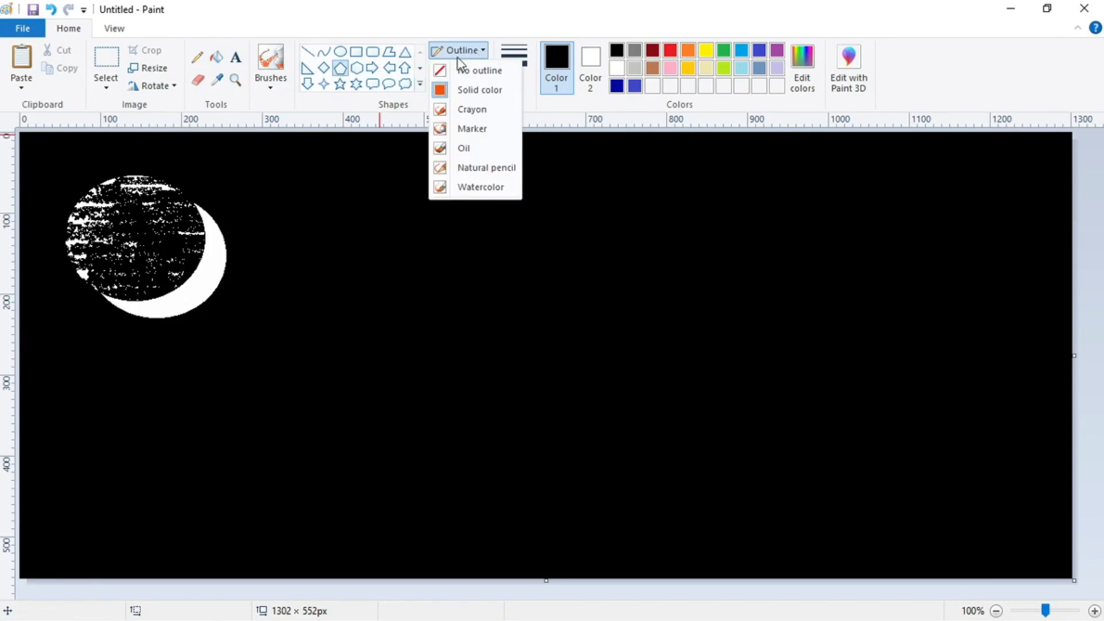
left_click(455, 23)
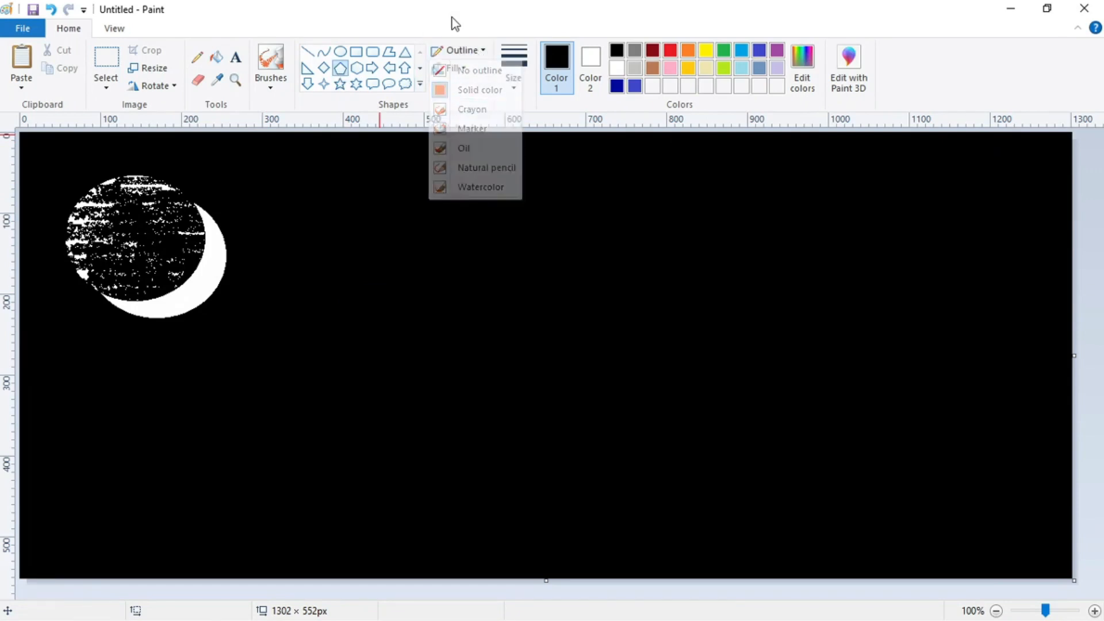
left_click(460, 69)
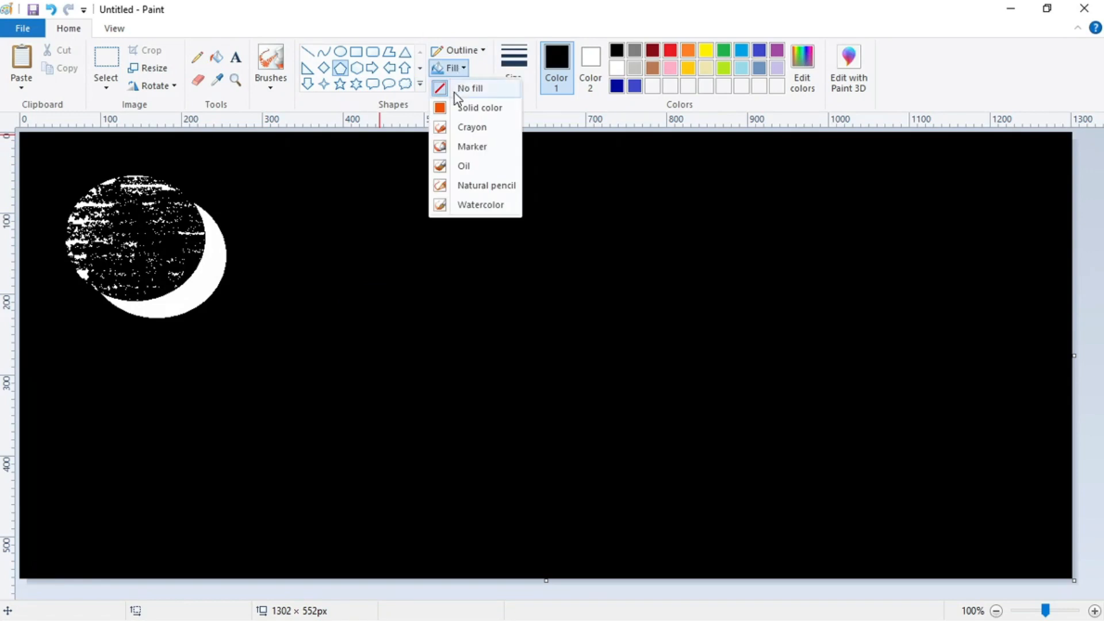
left_click(474, 92)
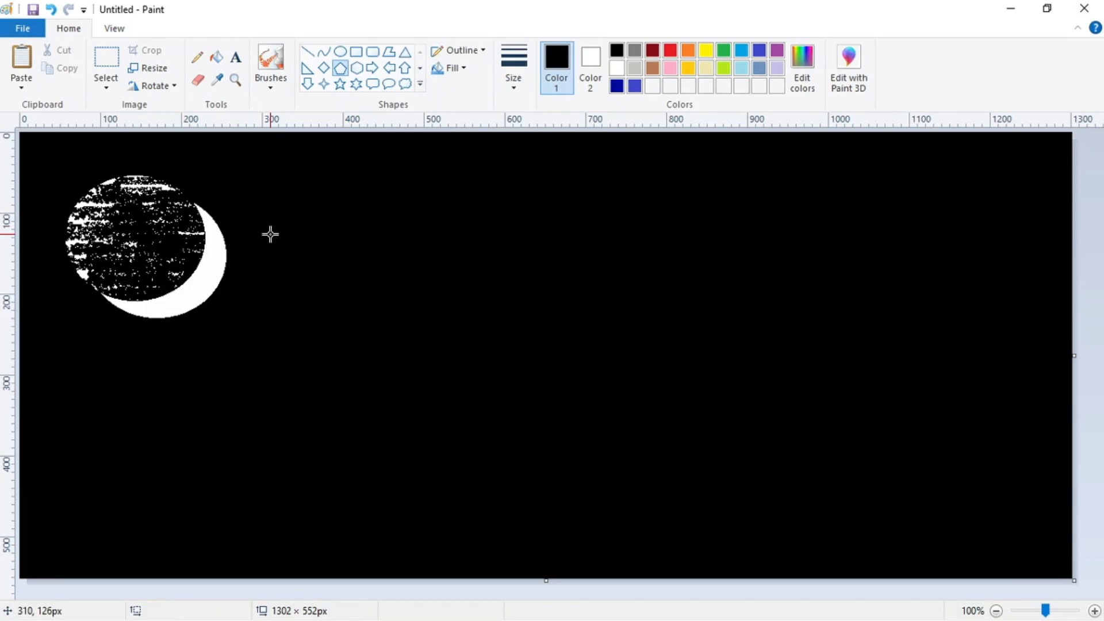
- Undo the black fills, the pasted oval copy and the original oval to return to a blank canvas
key("ctrl+z")
key("ctrl+z")
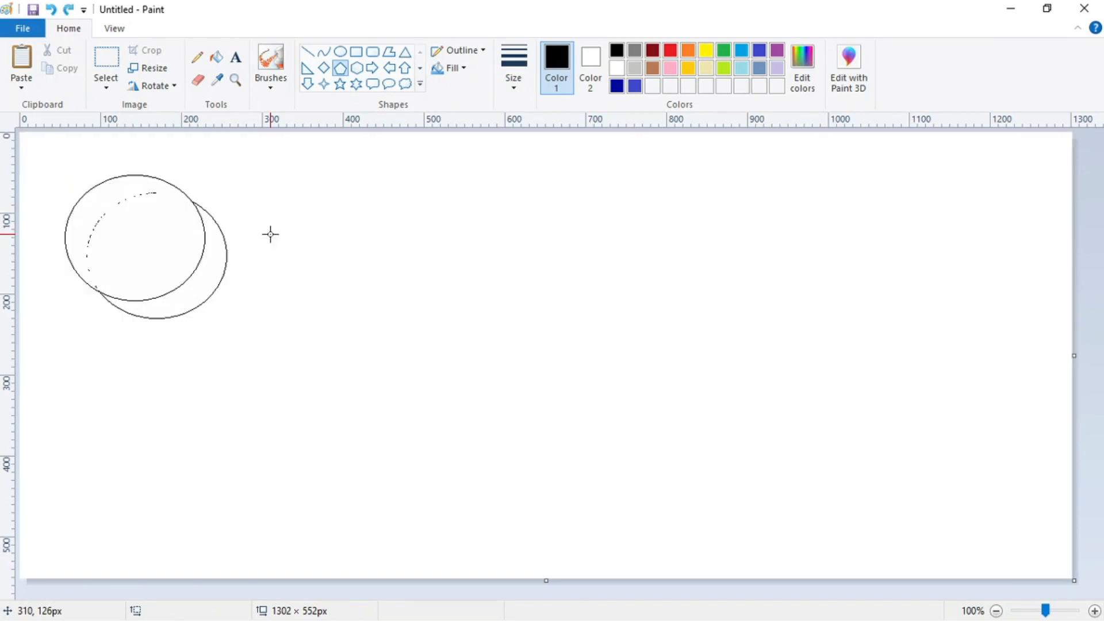
key("ctrl+z")
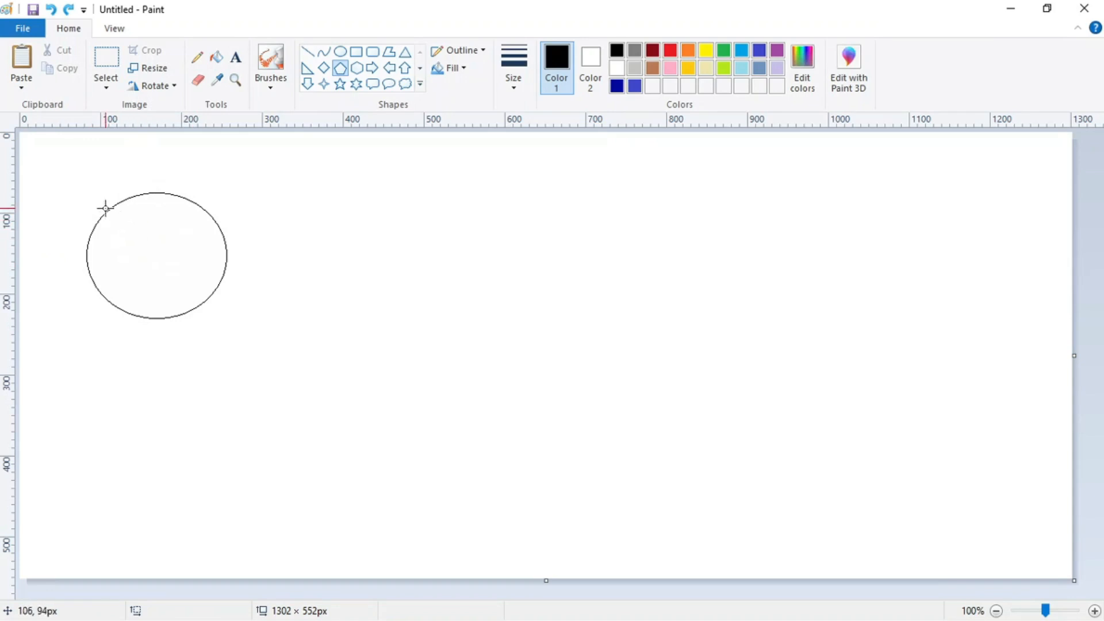
key("ctrl+z")
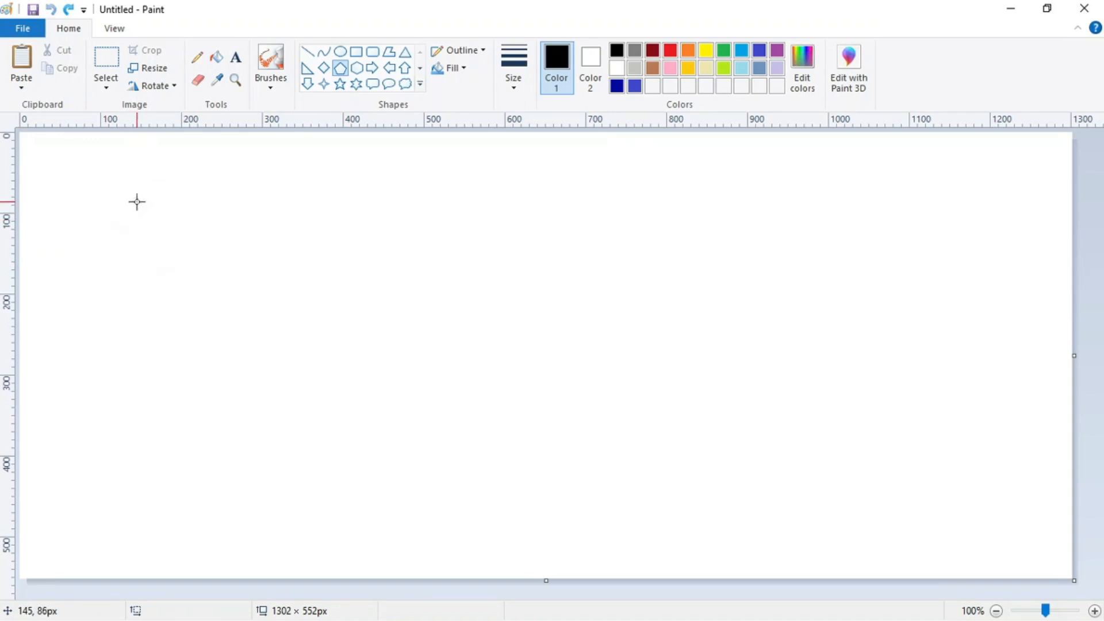
- Draw an unfilled black oval about 155 × 137 px in the upper-left area of the canvas
left_click(339, 51)
left_click(462, 69)
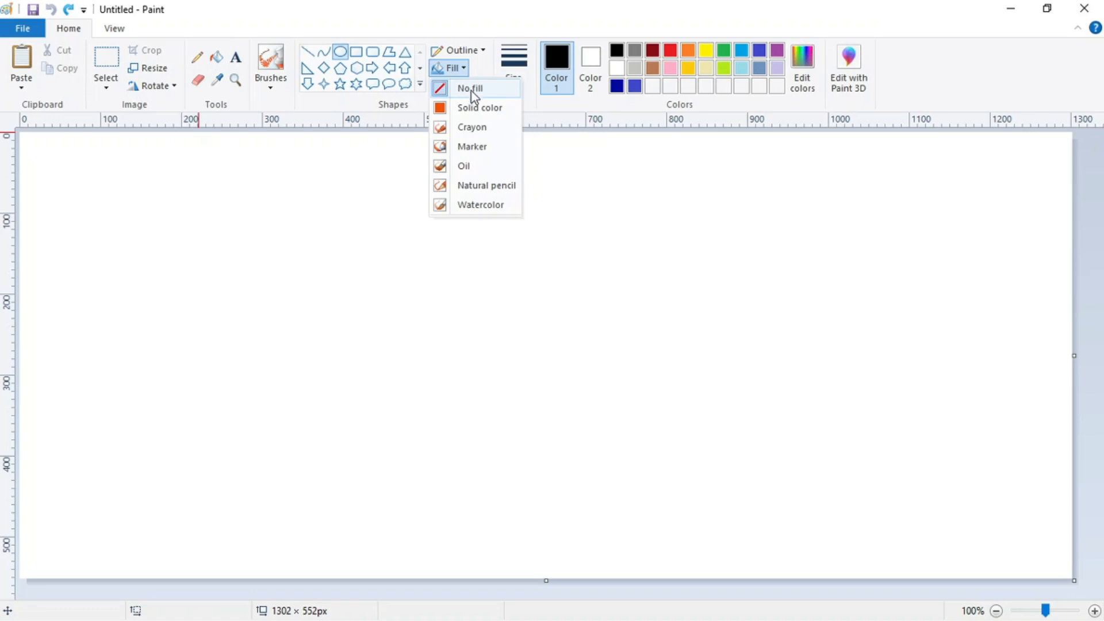
left_click(86, 300)
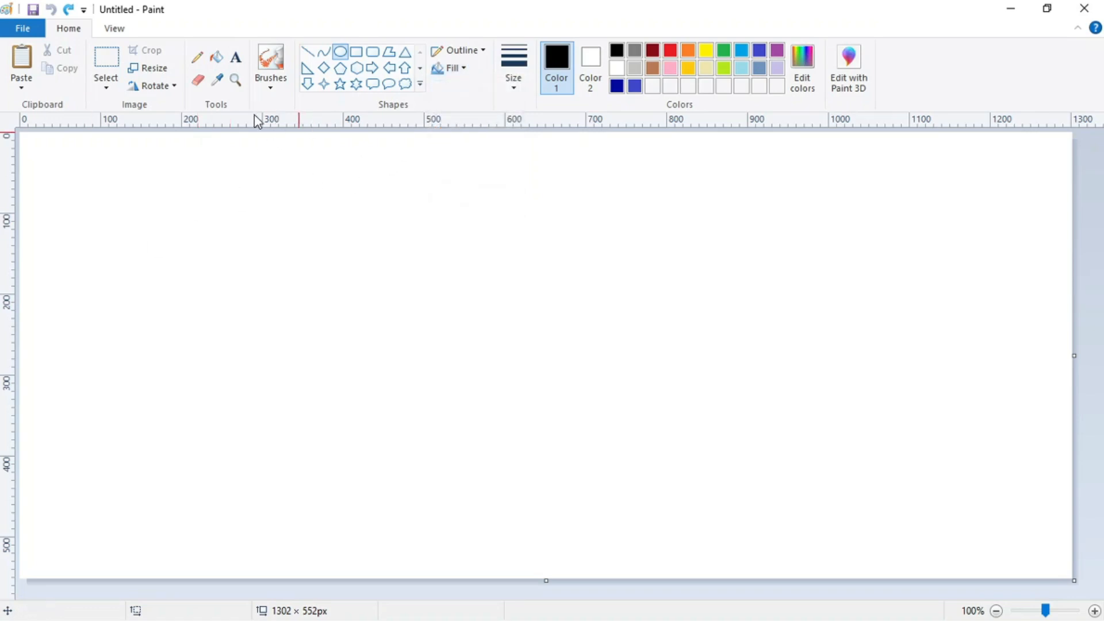
left_click_drag(99, 183, 225, 293)
left_click(360, 254)
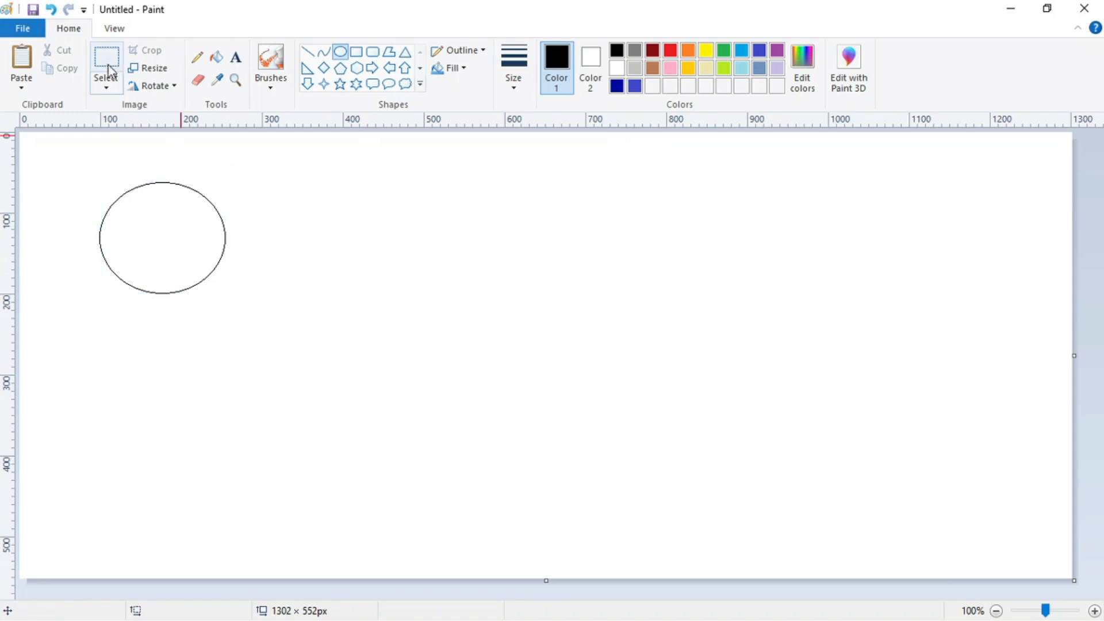
- Select a rectangular area of about 249 × 170 px around the oval, and paste a copy overlapping it slightly up and to its left
left_click(108, 86)
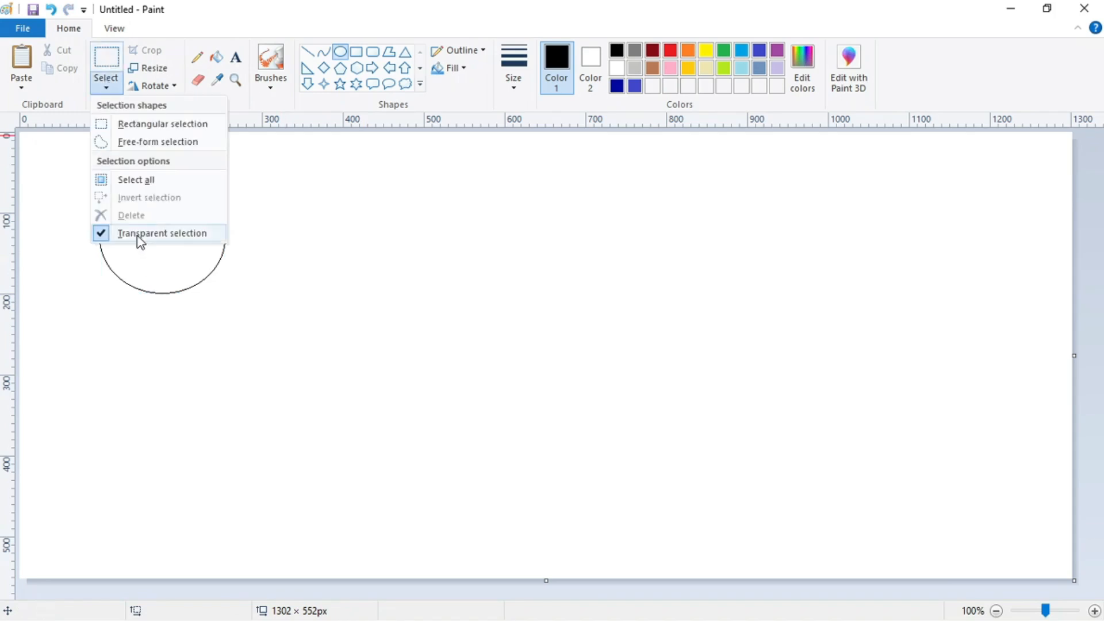
left_click(98, 60)
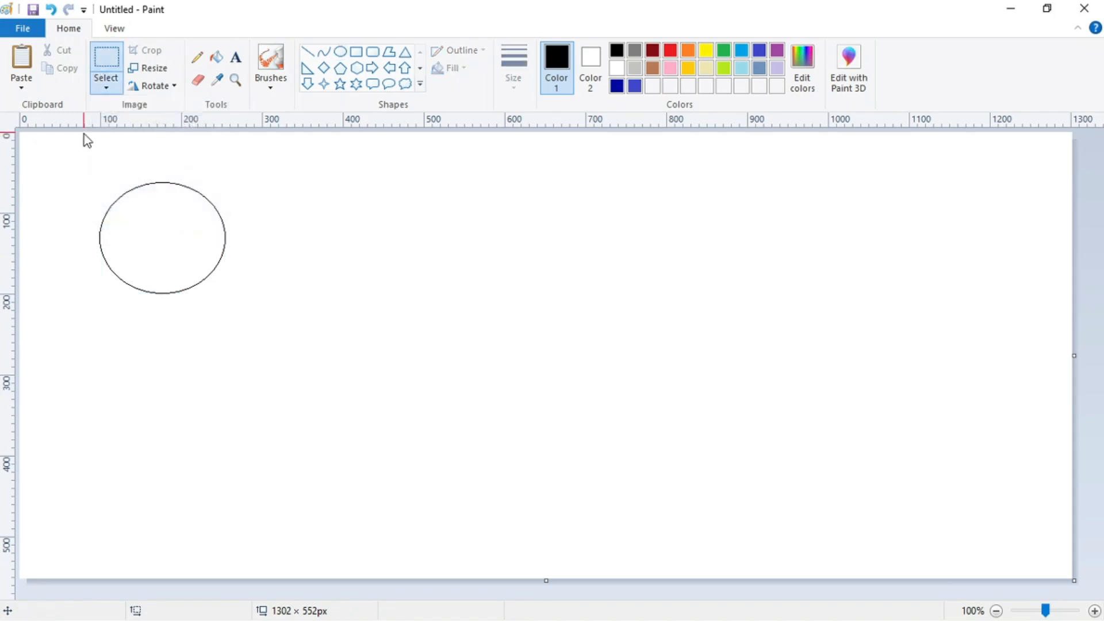
left_click_drag(92, 171, 293, 309)
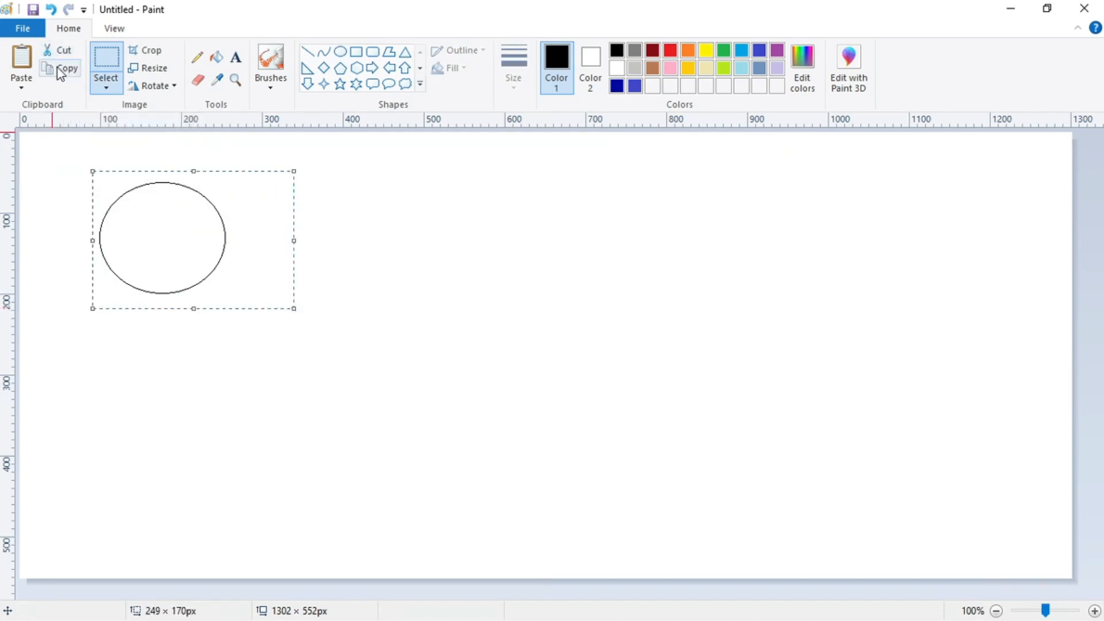
left_click(24, 68)
left_click_drag(89, 176, 151, 216)
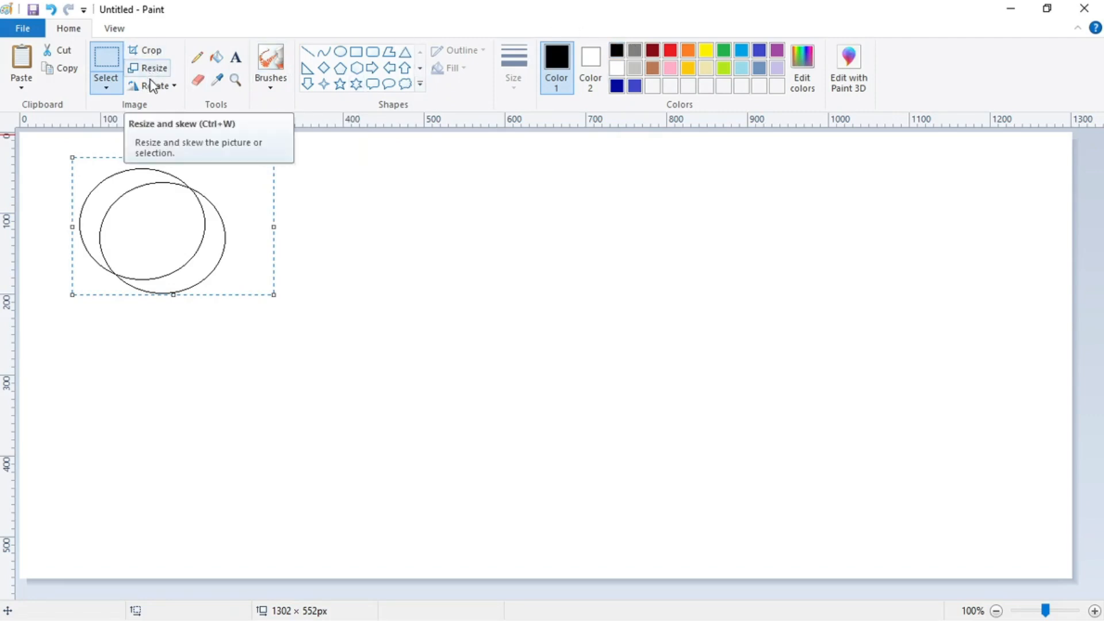
- Fill the whole upper-left oval and the background with black, leaving only the lower-right crescent white
left_click(214, 58)
left_click(118, 185)
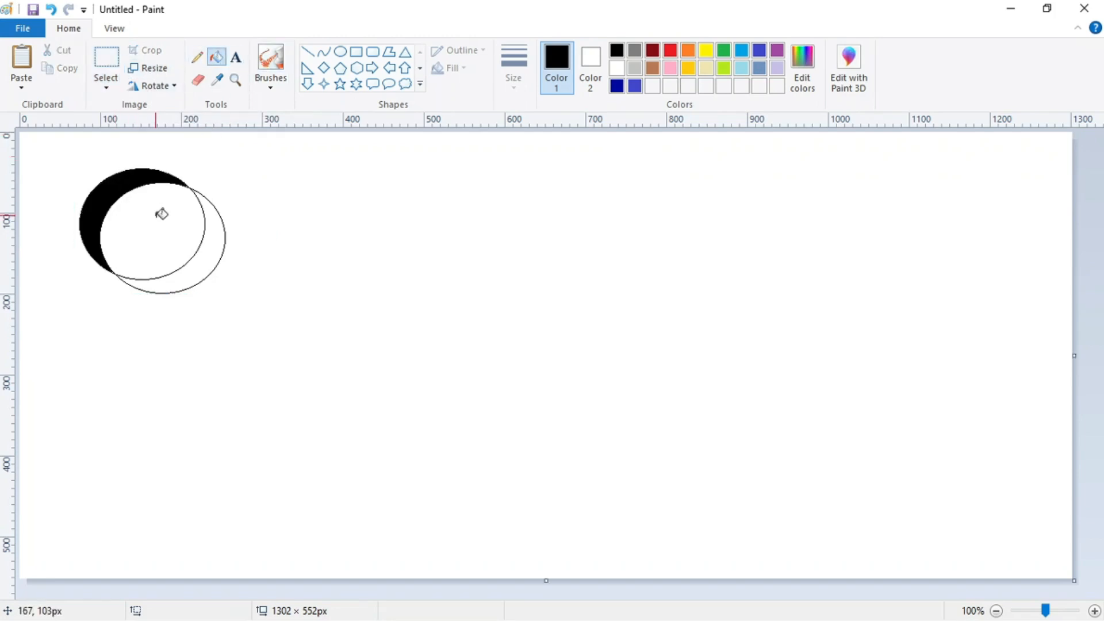
left_click(160, 213)
left_click(414, 186)
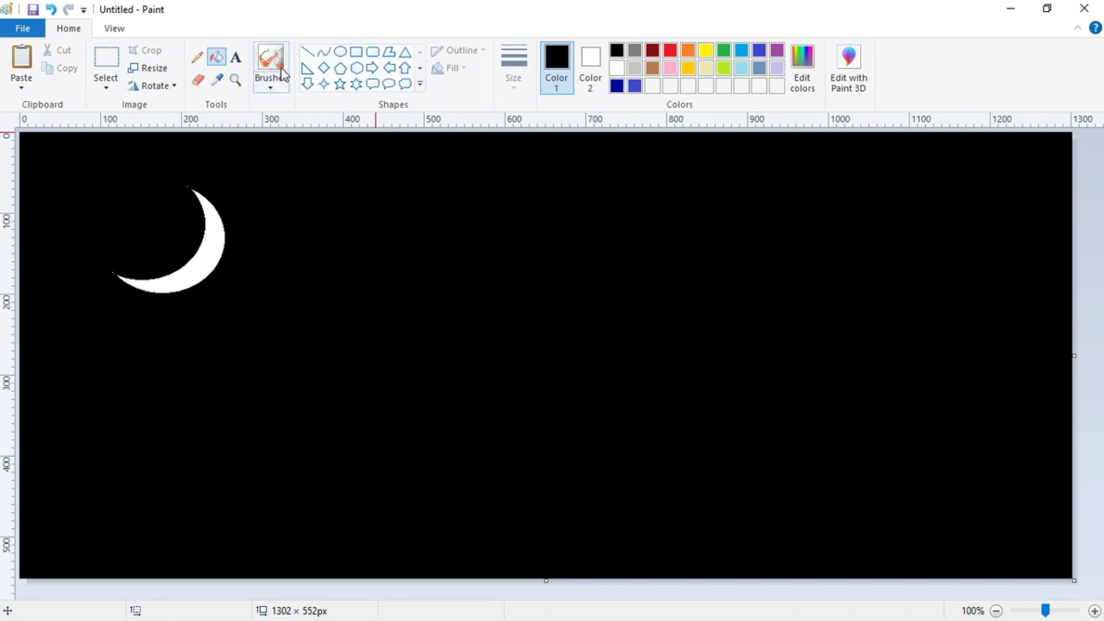
- Spray a short horizontal patch to the right of the crescent with the Airbrush, using white as Color 1
left_click(269, 90)
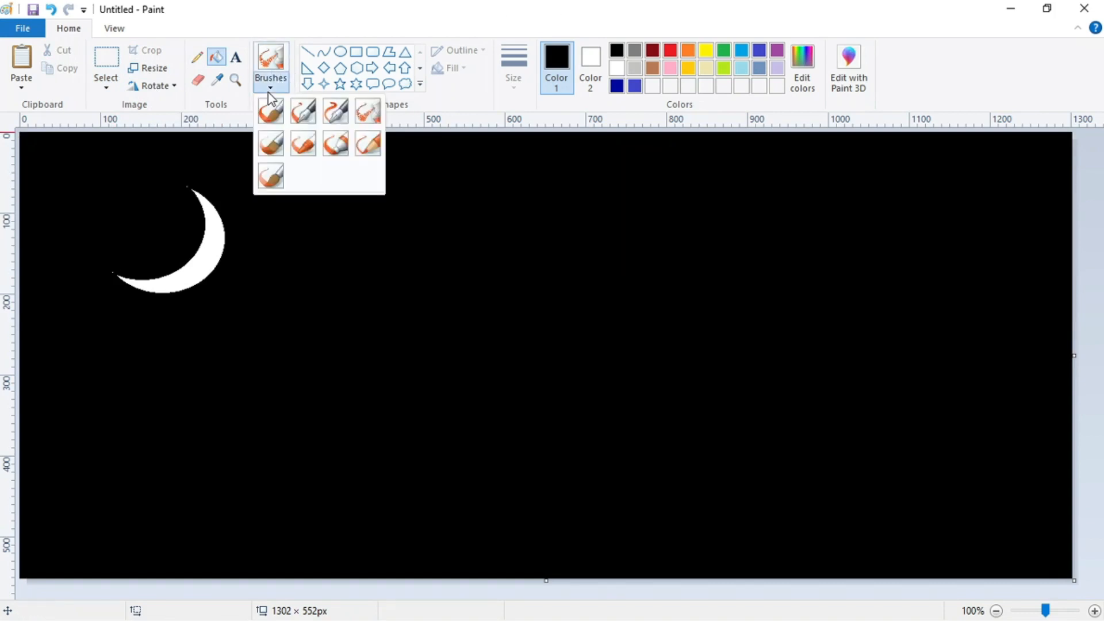
left_click(368, 109)
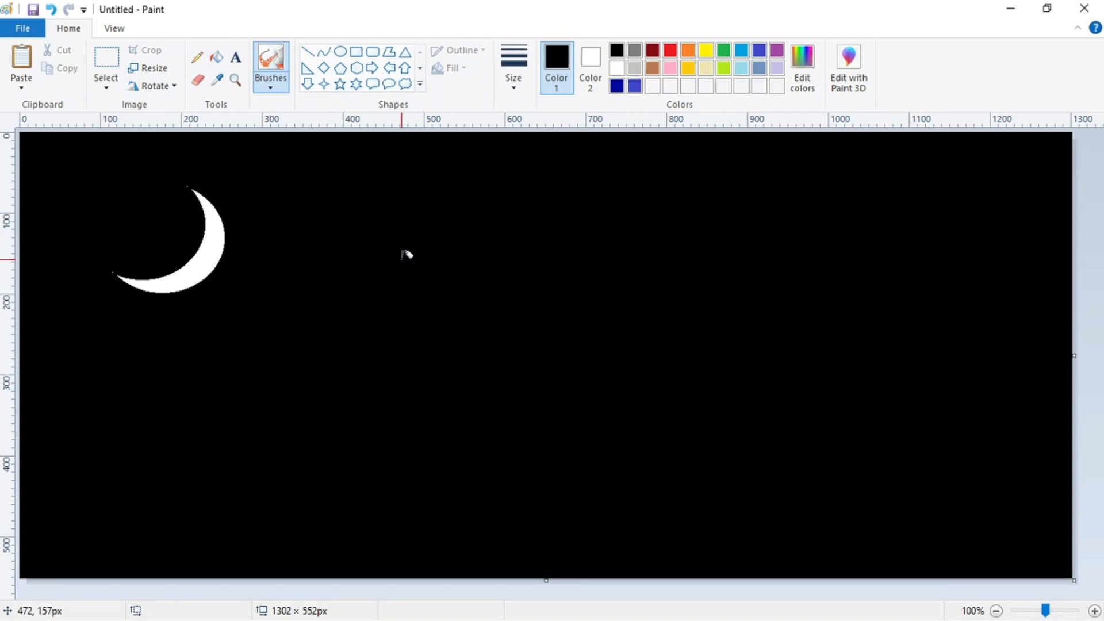
left_click(617, 67)
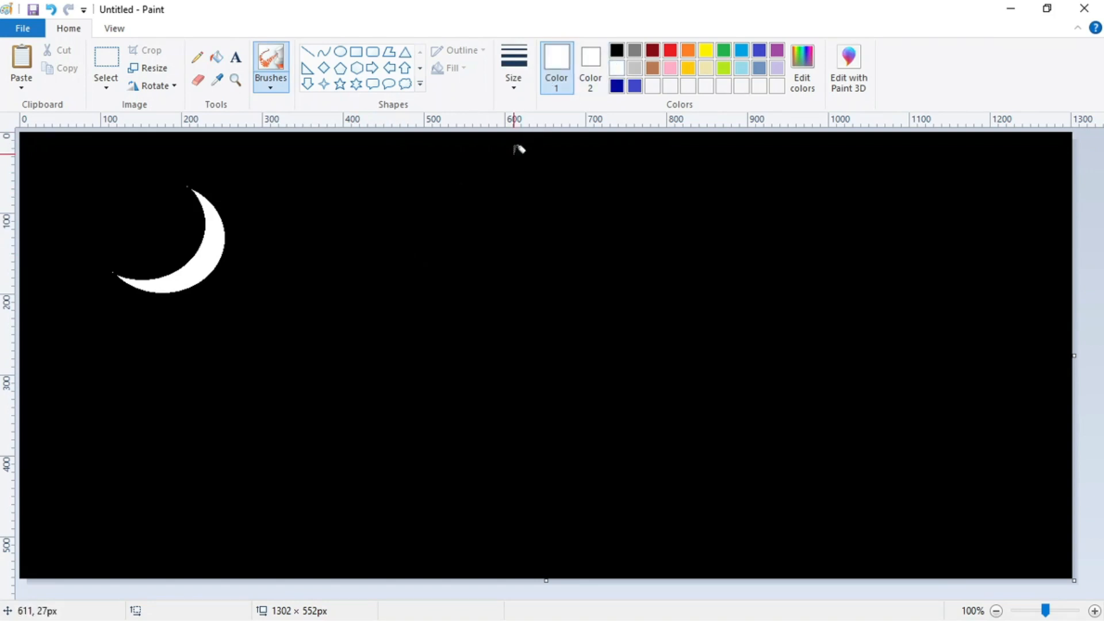
left_click_drag(398, 248, 427, 248)
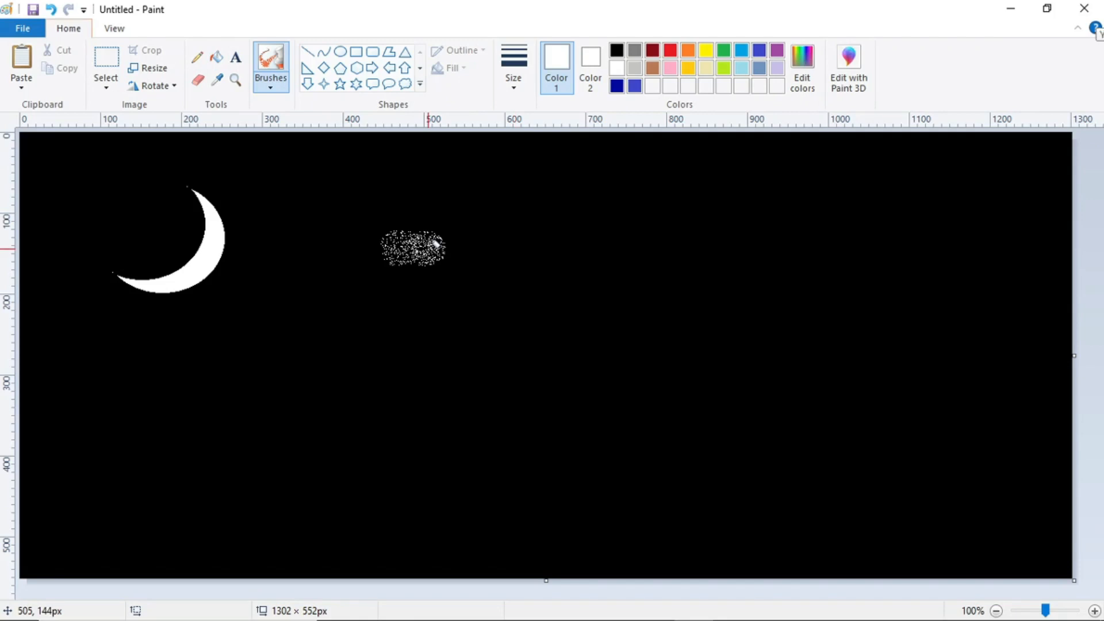
- Spray scattered white specks across the whole black background with the Airbrush to make a starry sky around the crescent
key("alt")
key("alt")
key("alt")
mouse_move(405, 213)
left_mouse_down()
mouse_move(858, 303)
mouse_move(683, 577)
mouse_move(1103, 97)
mouse_move(1006, 285)
mouse_move(1099, 139)
mouse_move(795, 163)
mouse_move(1103, 104)
mouse_move(150, 264)
mouse_move(530, 382)
mouse_move(28, 330)
mouse_move(575, 351)
left_mouse_up()
mouse_move(642, 292)
left_mouse_down()
mouse_move(561, 466)
mouse_move(852, 370)
mouse_move(35, 382)
mouse_move(326, 325)
mouse_move(123, 461)
mouse_move(868, 237)
mouse_move(717, 434)
mouse_move(490, 536)
left_mouse_up()
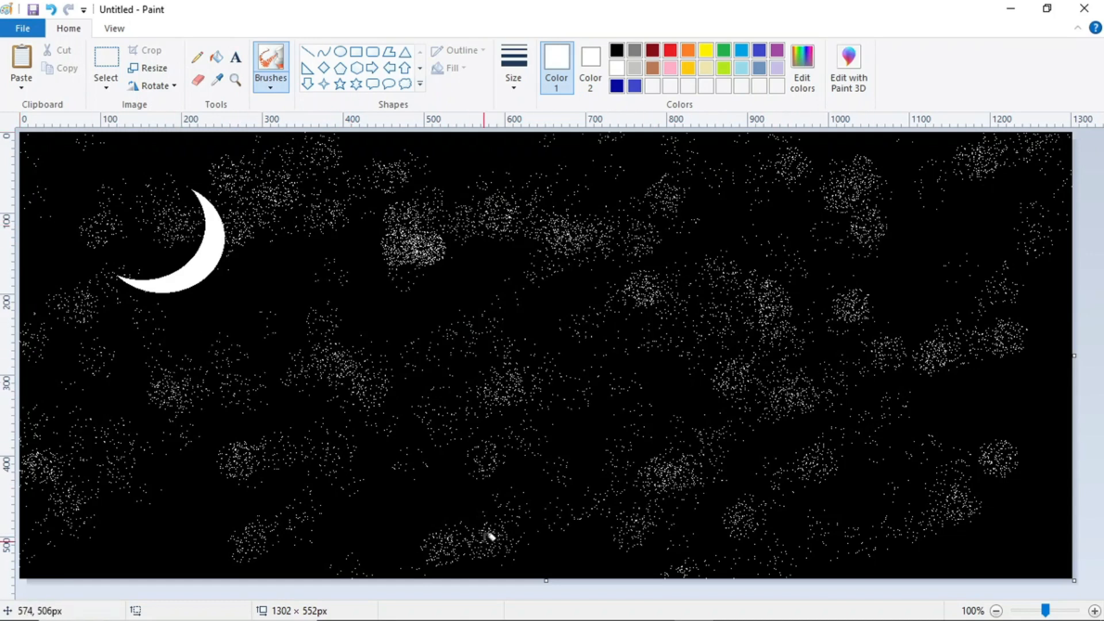
left_click_drag(215, 347, 207, 352)
mouse_move(975, 266)
left_mouse_down()
mouse_move(947, 309)
mouse_move(958, 569)
mouse_move(1072, 397)
mouse_move(1080, 484)
left_mouse_up()
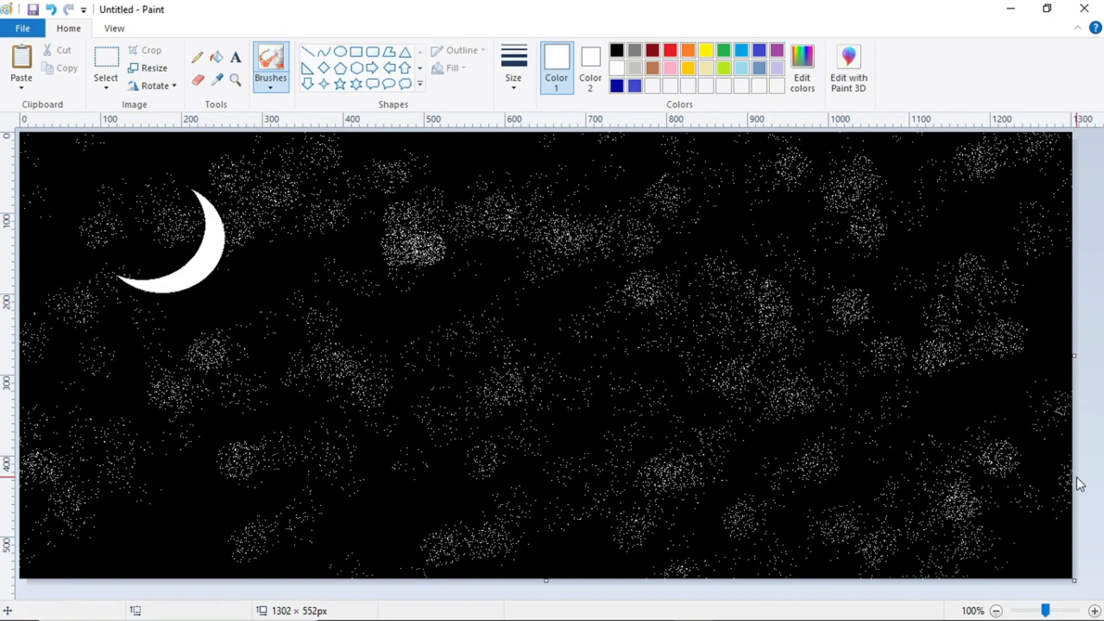
left_click_drag(946, 489, 1103, 171)
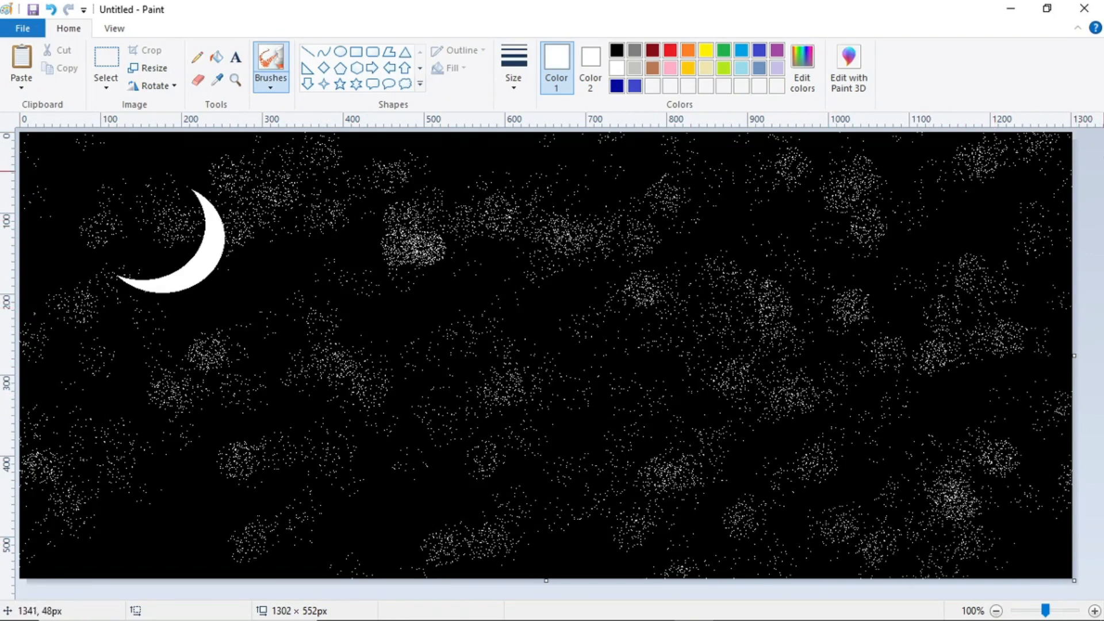
left_click_drag(981, 268, 978, 273)
mouse_move(748, 214)
left_mouse_down()
mouse_move(1103, 177)
mouse_move(596, 318)
left_mouse_up()
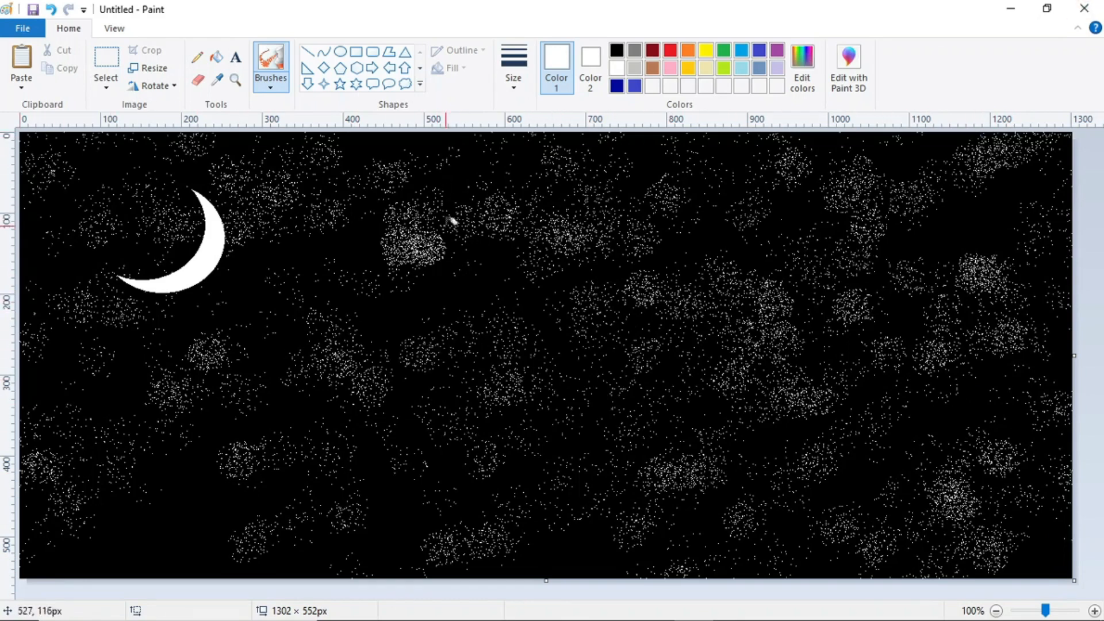
mouse_move(246, 321)
left_mouse_down()
mouse_move(699, 166)
mouse_move(355, 249)
mouse_move(234, 301)
mouse_move(631, 323)
mouse_move(478, 288)
mouse_move(688, 219)
mouse_move(801, 421)
mouse_move(830, 391)
left_mouse_up()
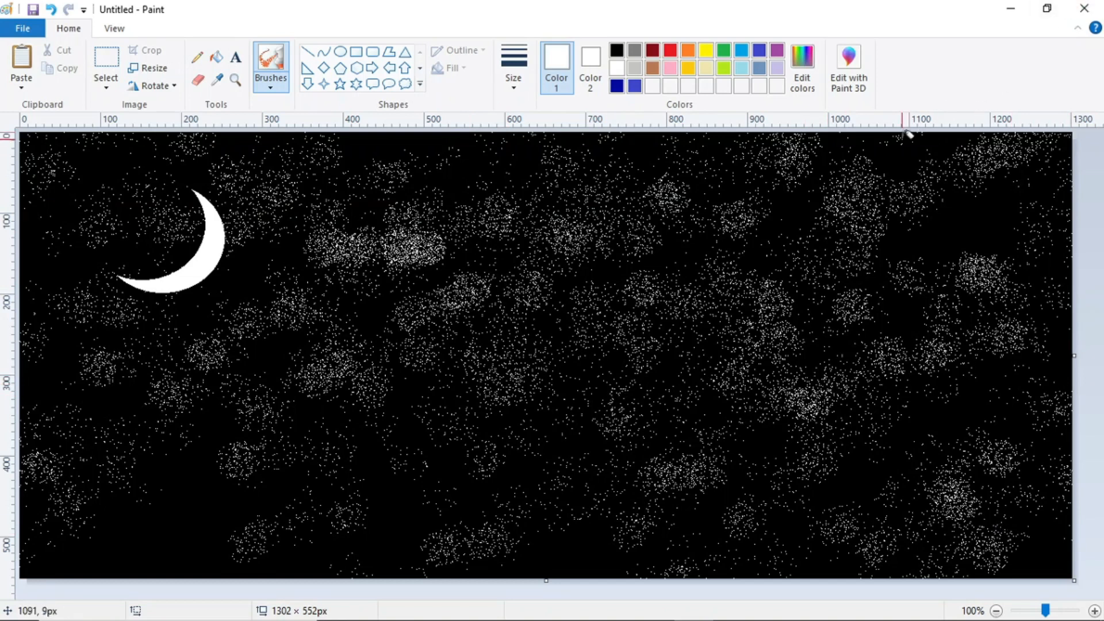
mouse_move(943, 517)
left_mouse_down()
mouse_move(966, 506)
mouse_move(389, 458)
mouse_move(212, 552)
mouse_move(533, 436)
mouse_move(393, 391)
mouse_move(593, 120)
mouse_move(422, 526)
mouse_move(164, 334)
mouse_move(250, 211)
left_mouse_up()
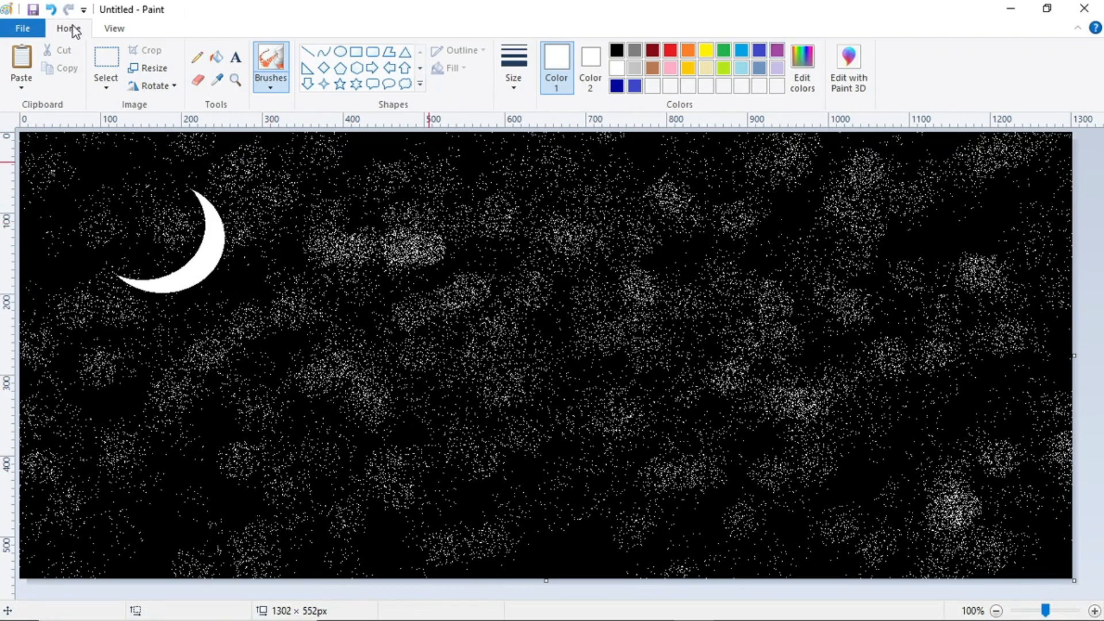
- Zoom in on the picture to 200%, zoom out to 25%, and reset the view to 100%
left_click(114, 30)
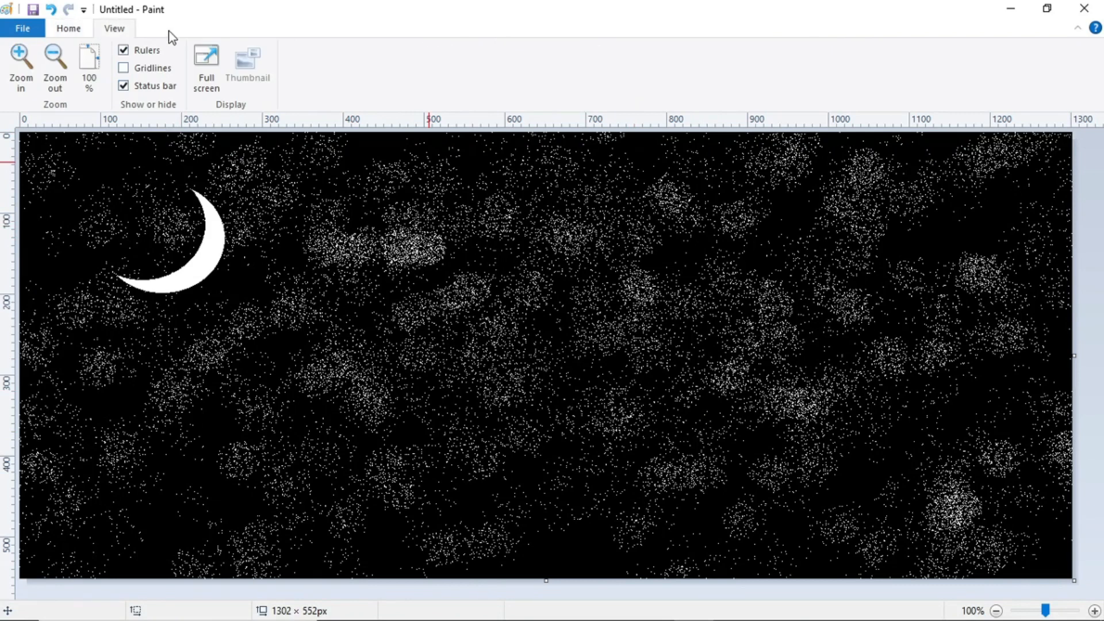
left_click(22, 65)
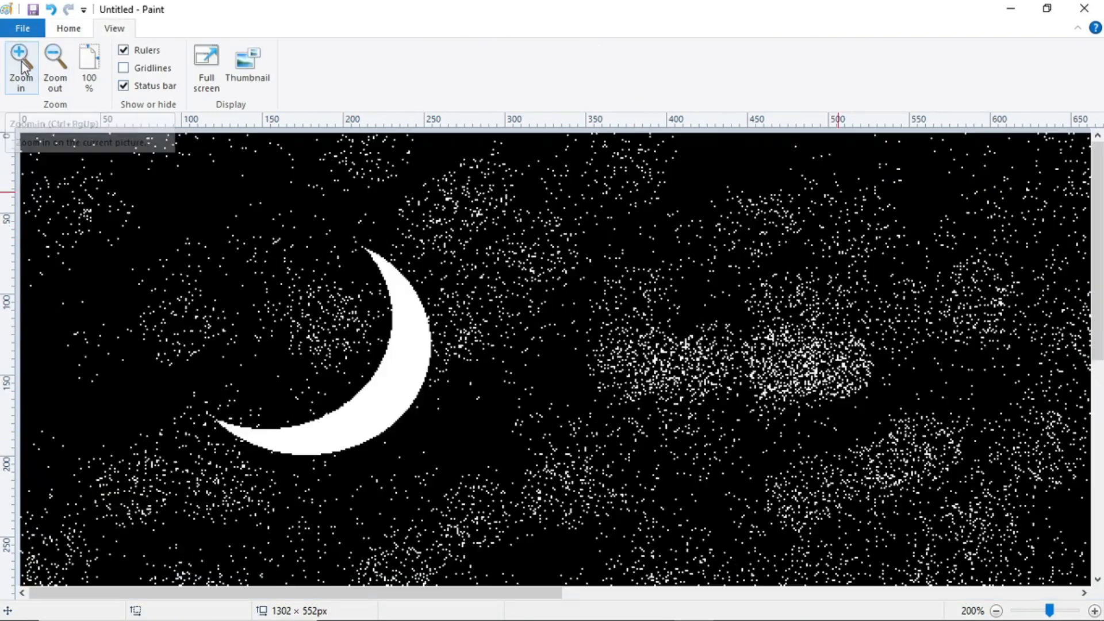
left_click(22, 65)
left_click(55, 65)
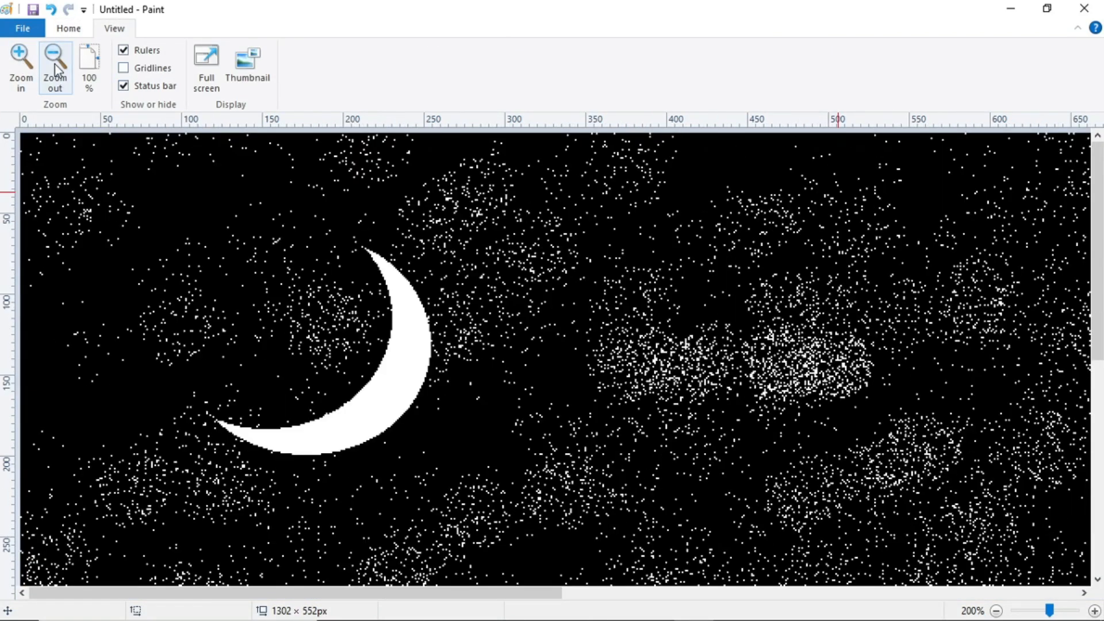
left_click(54, 64)
left_click(54, 65)
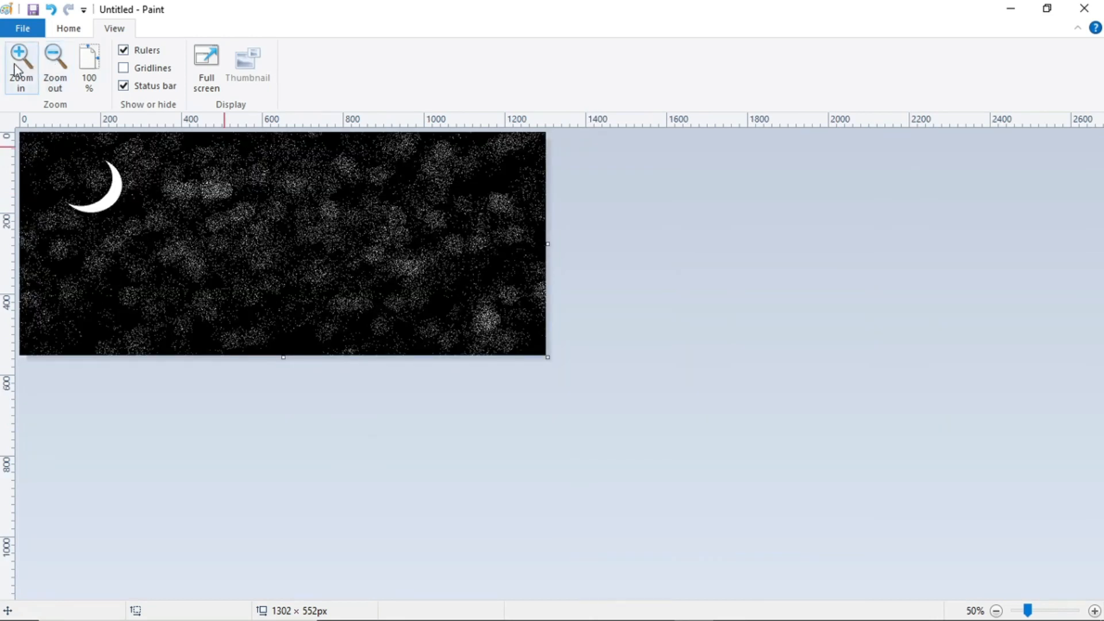
left_click(17, 68)
left_click(54, 71)
left_click(55, 72)
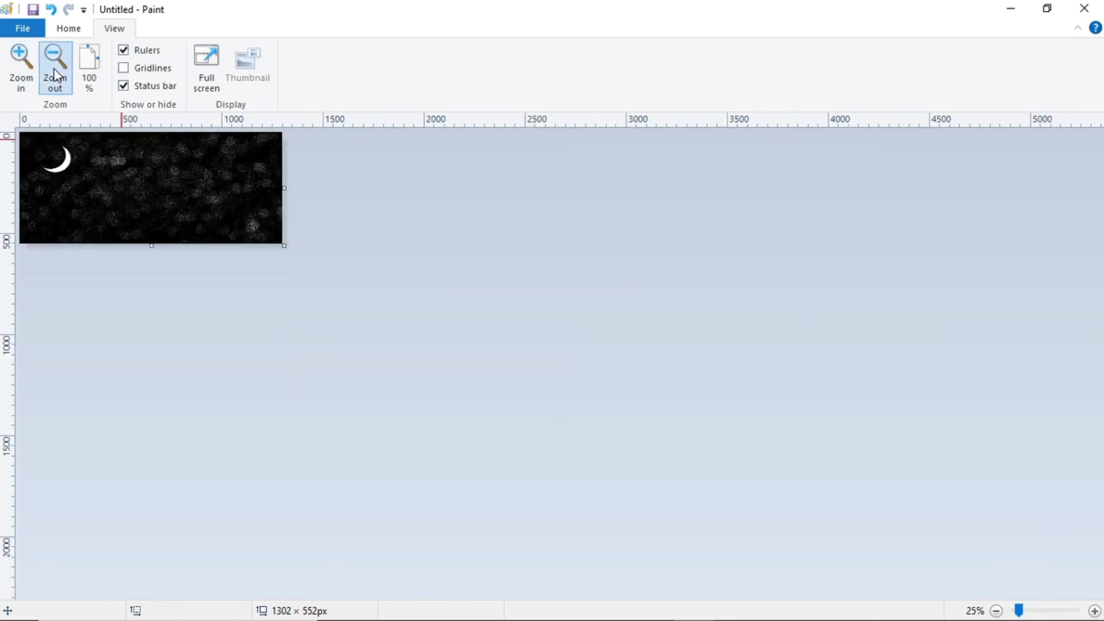
left_click(56, 73)
left_click(92, 58)
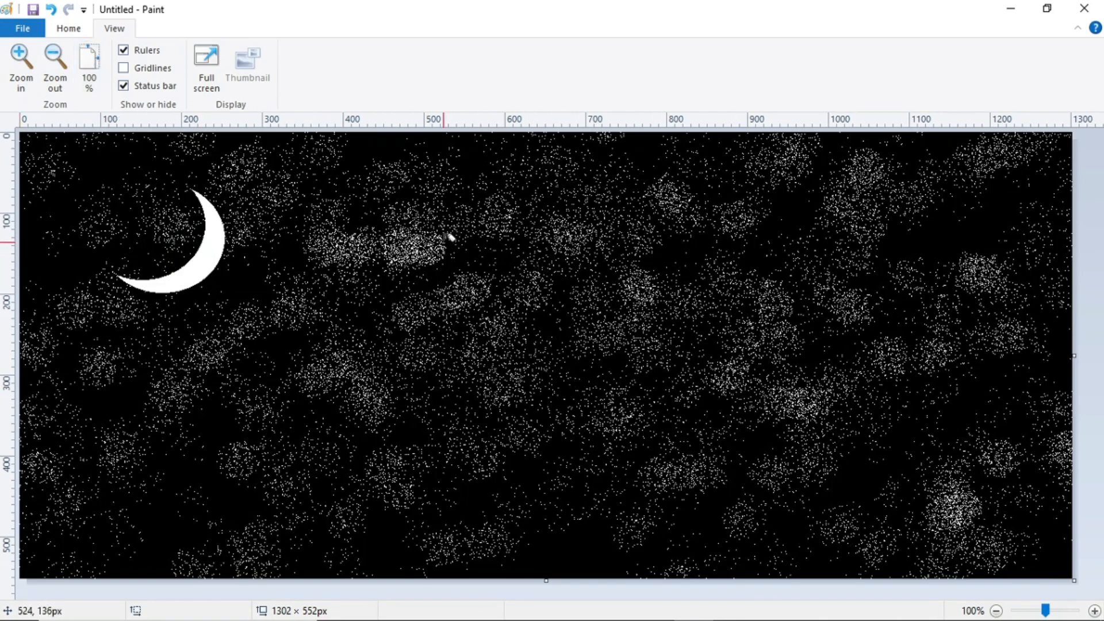
- Hide the rulers around the canvas
left_click(123, 53)
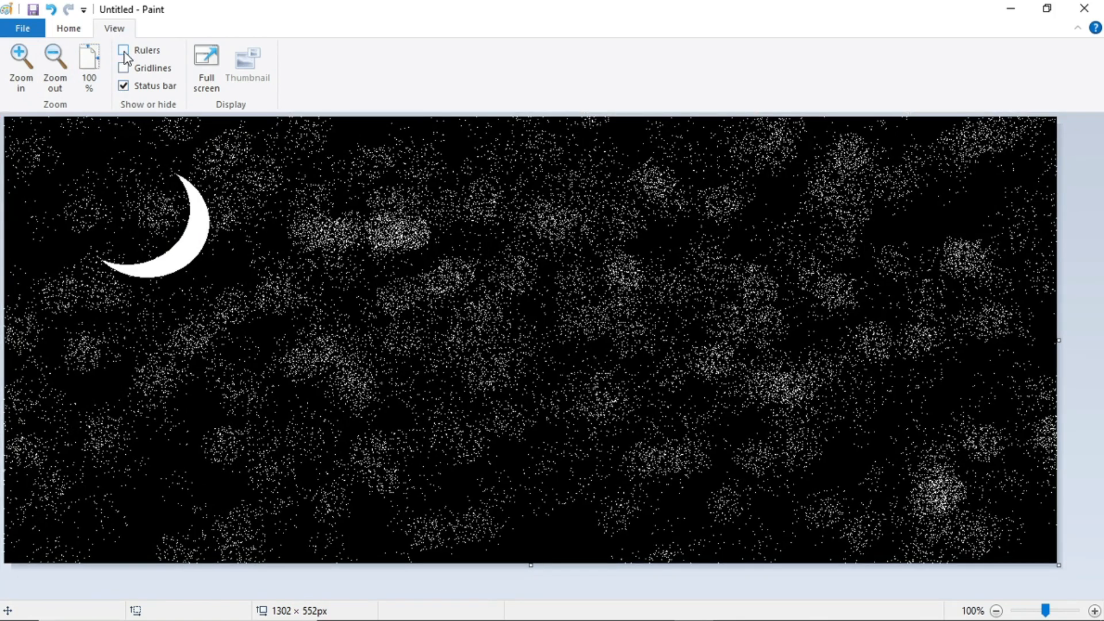
- Show the rulers and gridlines on the canvas, and preview the picture in full screen
left_click(124, 53)
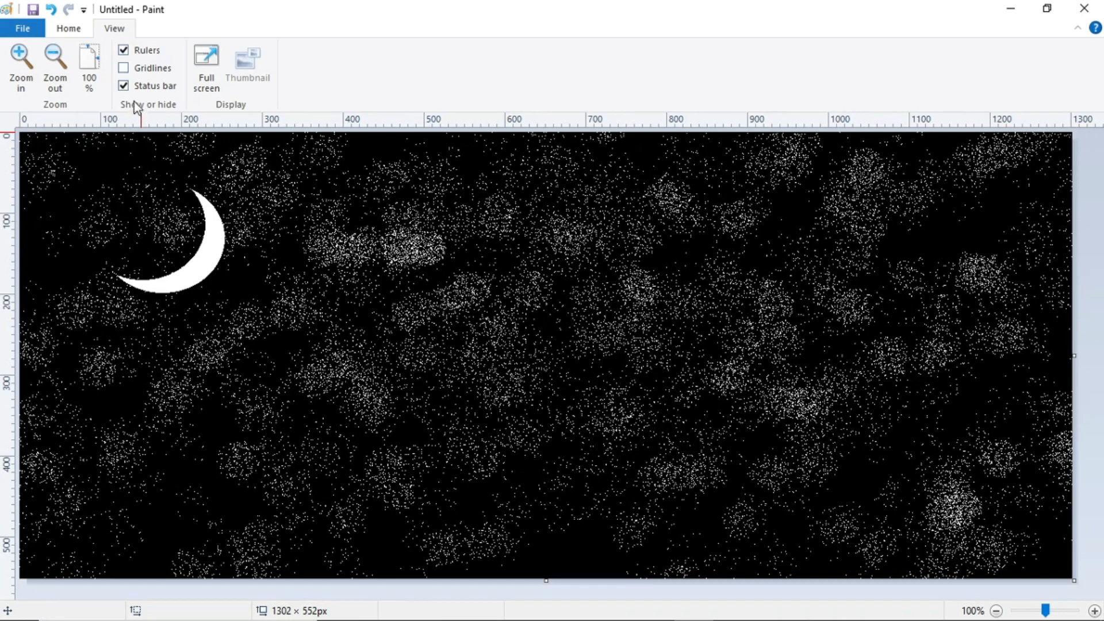
left_click(124, 68)
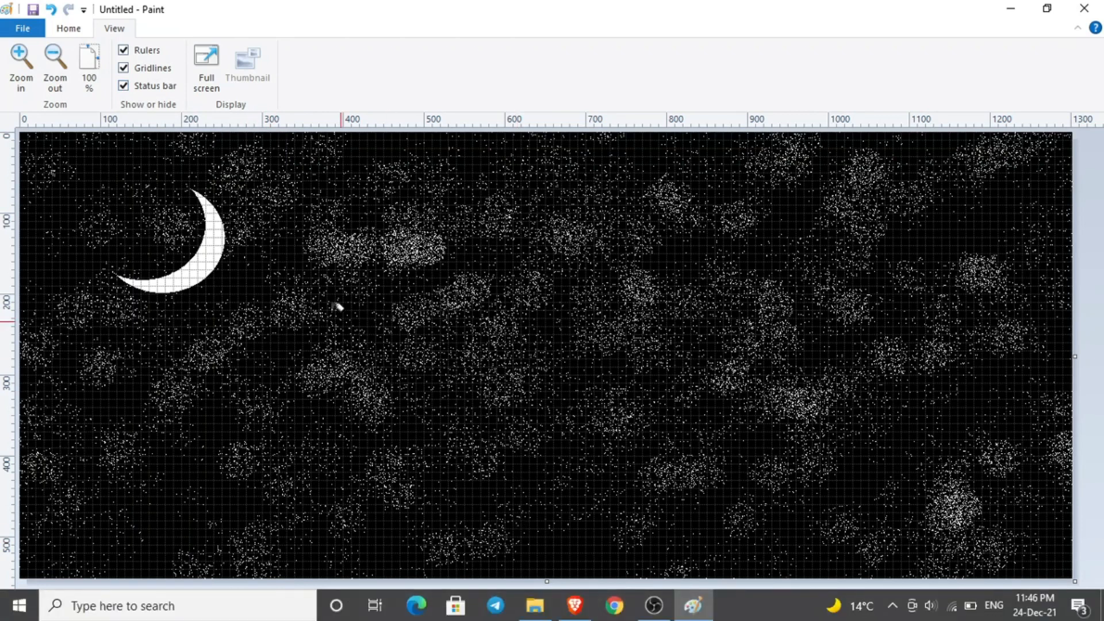
left_click(209, 63)
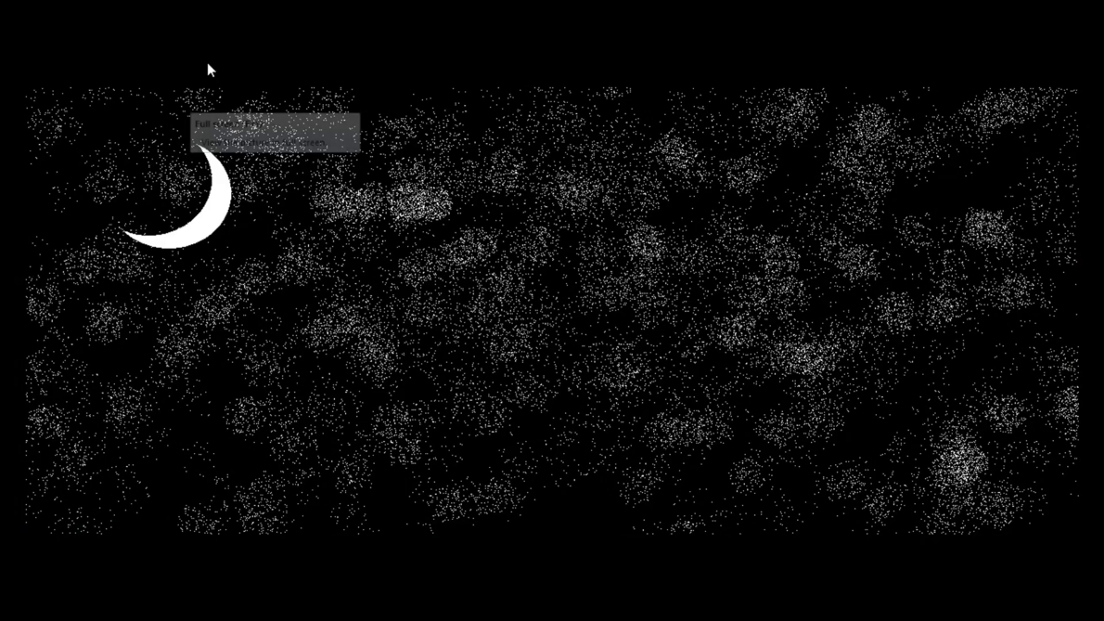
left_click(264, 58)
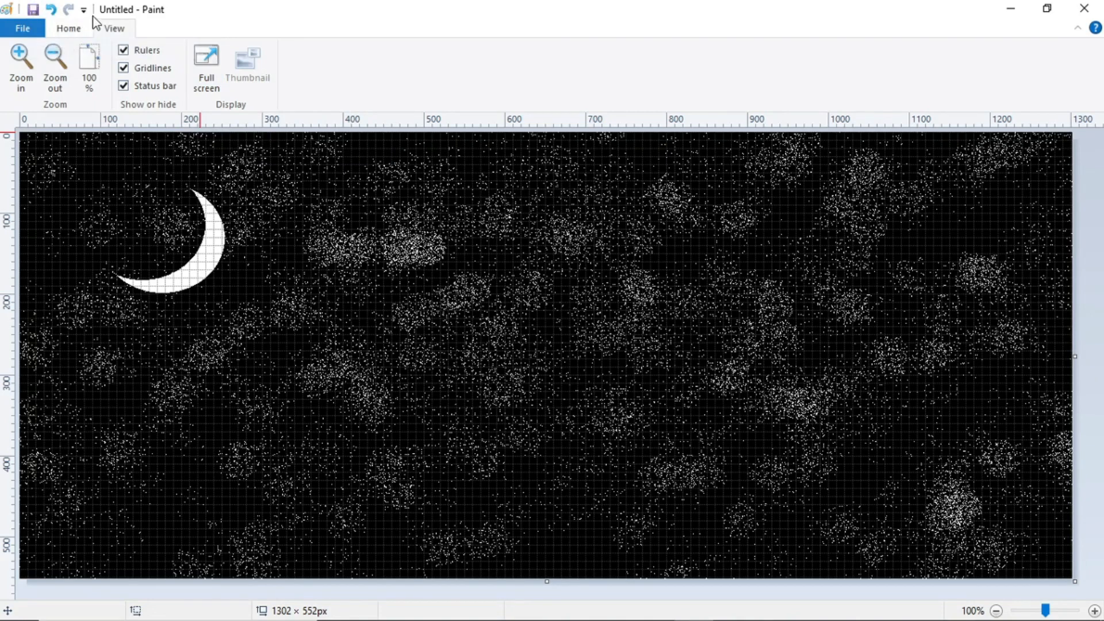
left_click(27, 31)
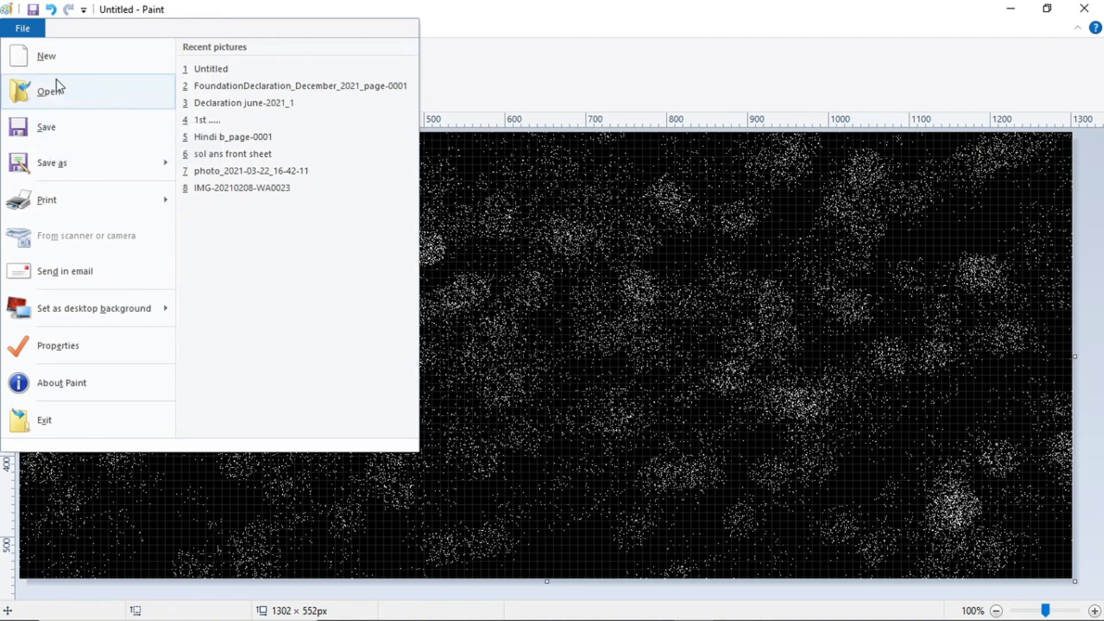
key("Escape")
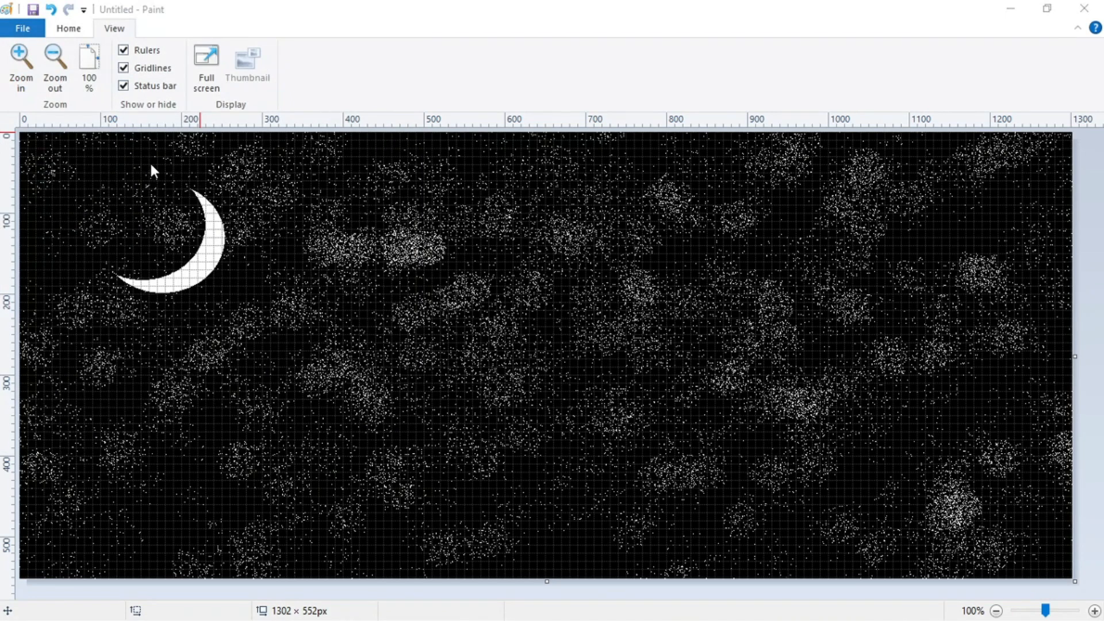
key("ctrl+o")
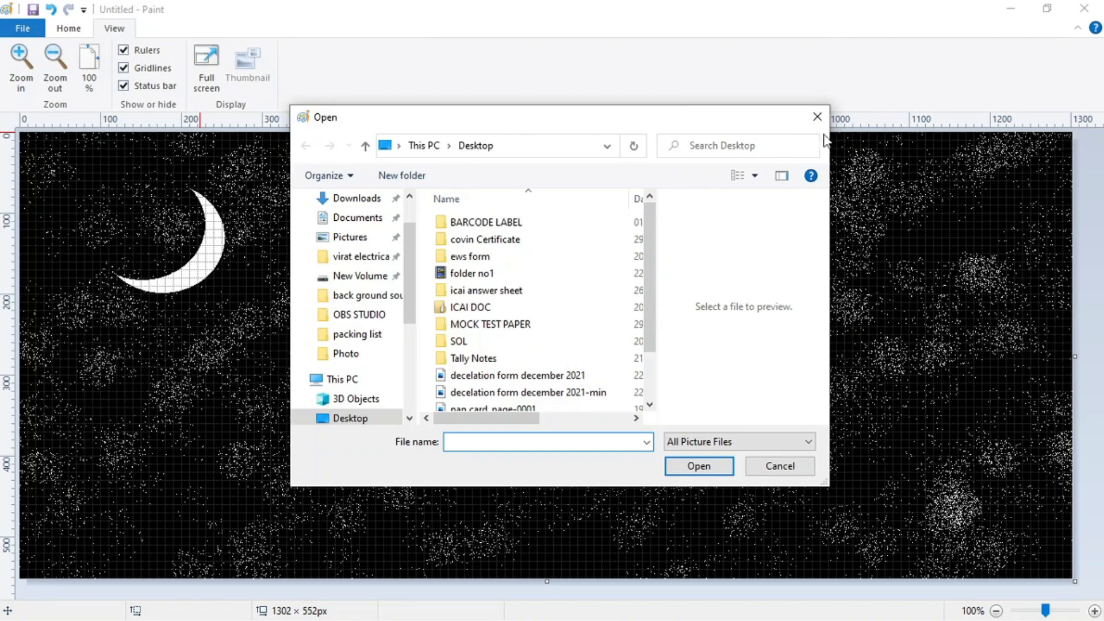
left_click(817, 118)
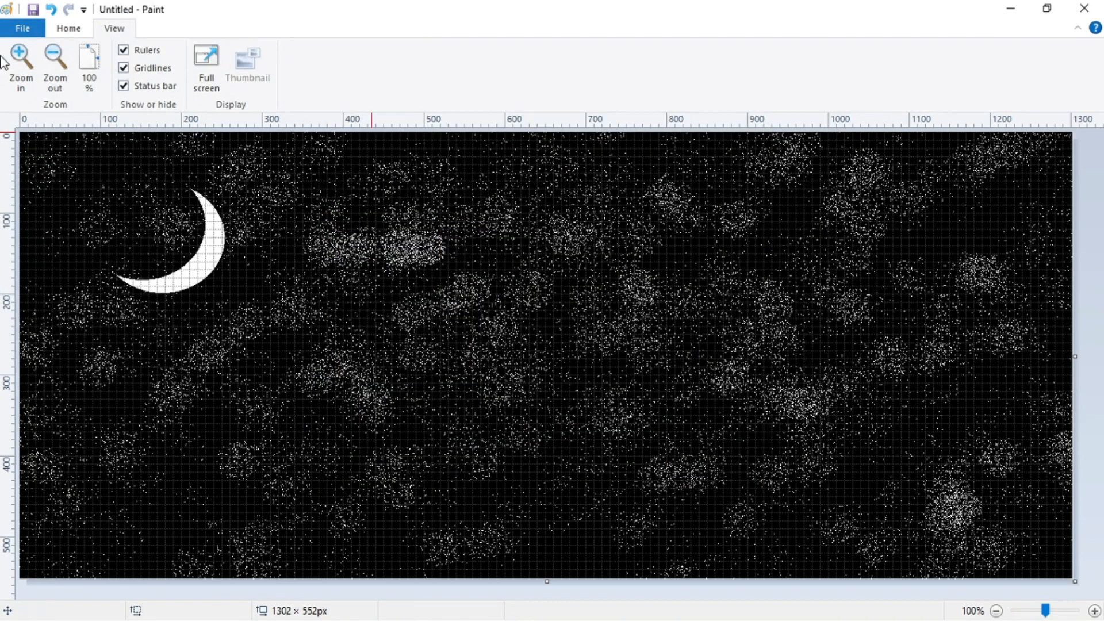
- Hide the gridlines over the picture
left_click(13, 32)
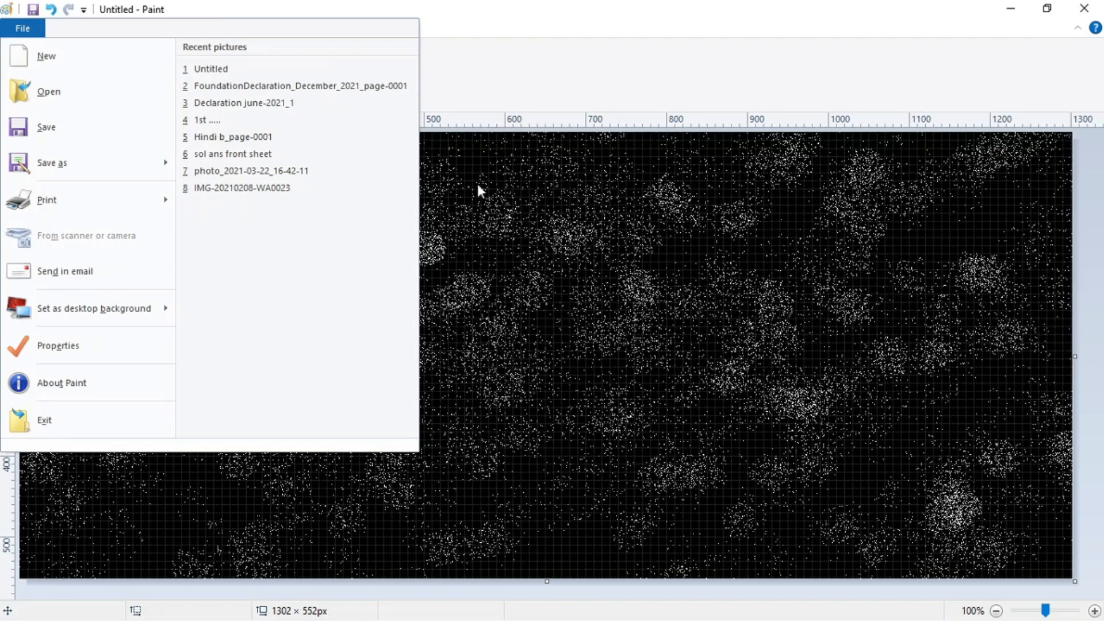
left_click(510, 170)
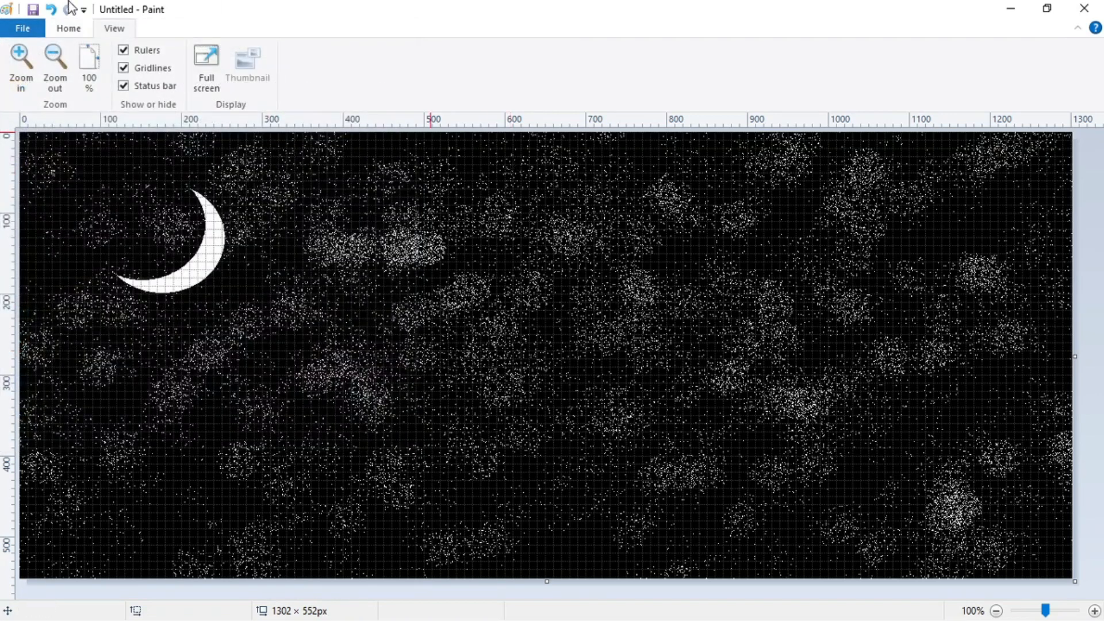
left_click(123, 68)
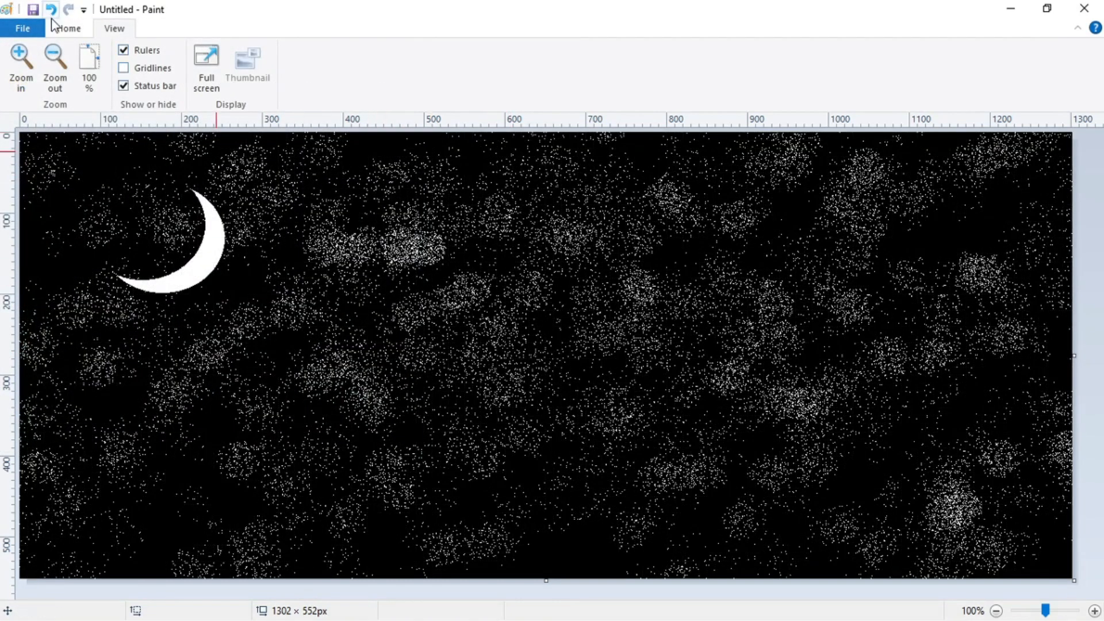
- Exit Paint, saving the picture to the Desktop as a PNG file named MON
left_click(14, 31)
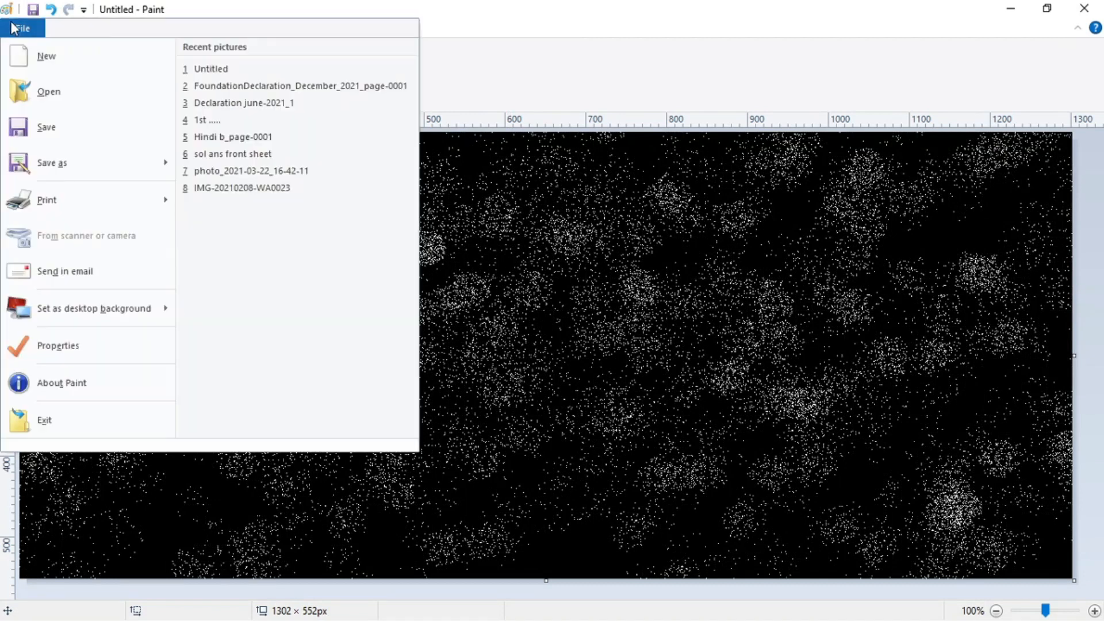
mouse_move(152, 172)
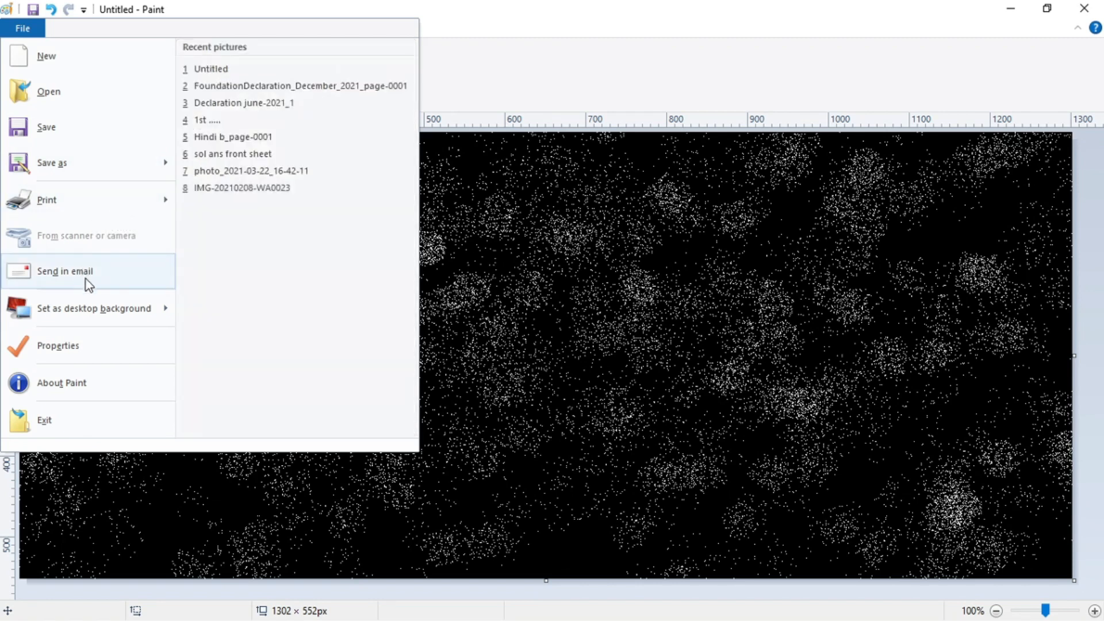
mouse_move(89, 309)
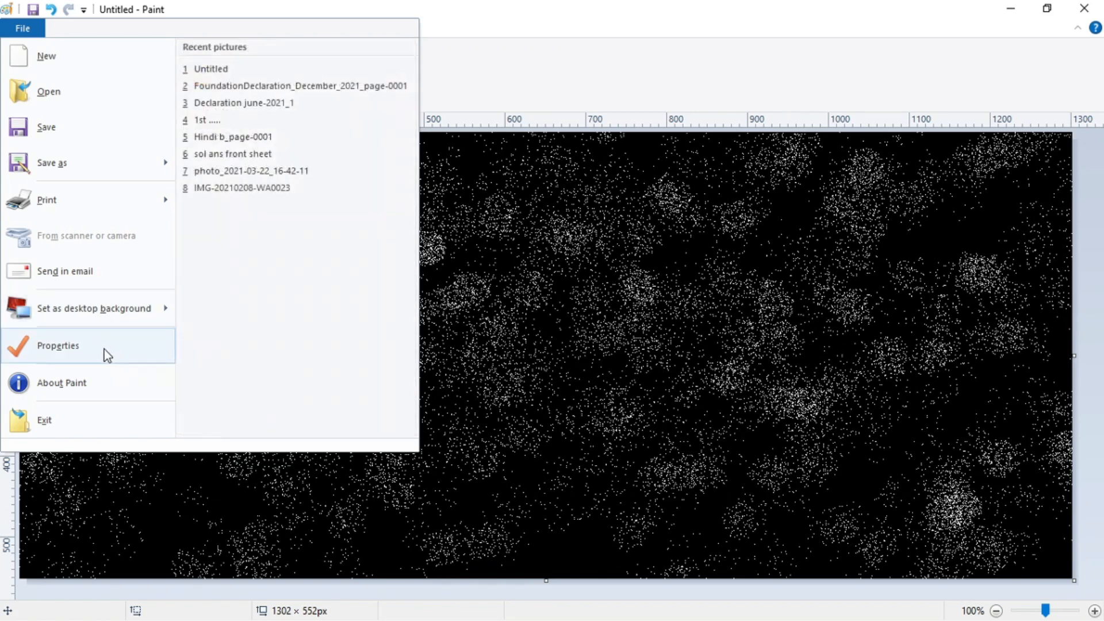
left_click(46, 420)
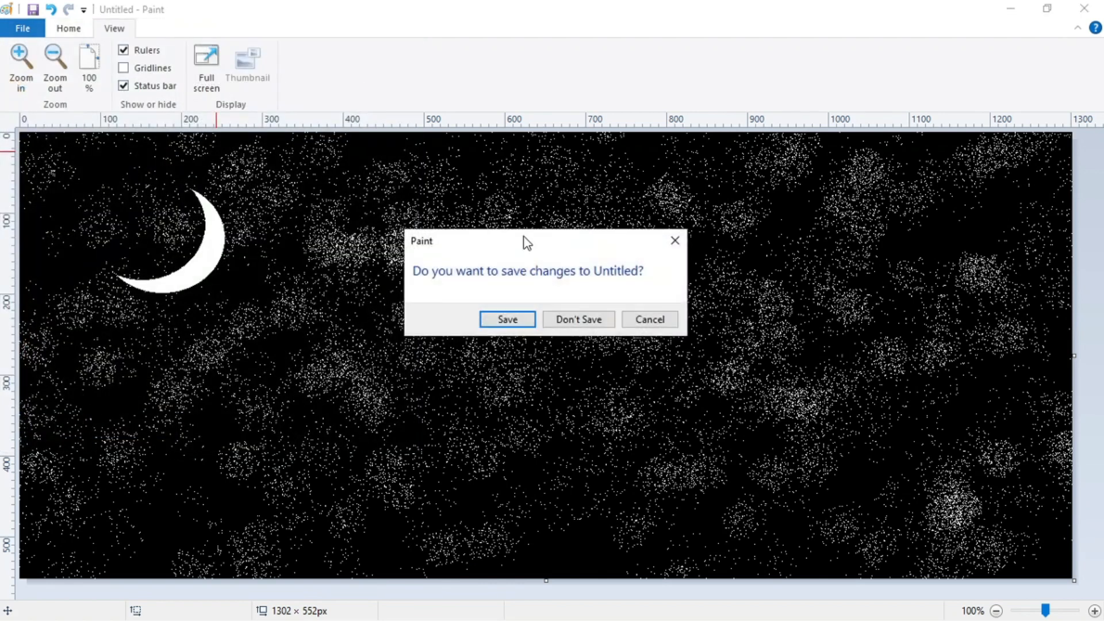
left_click(505, 322)
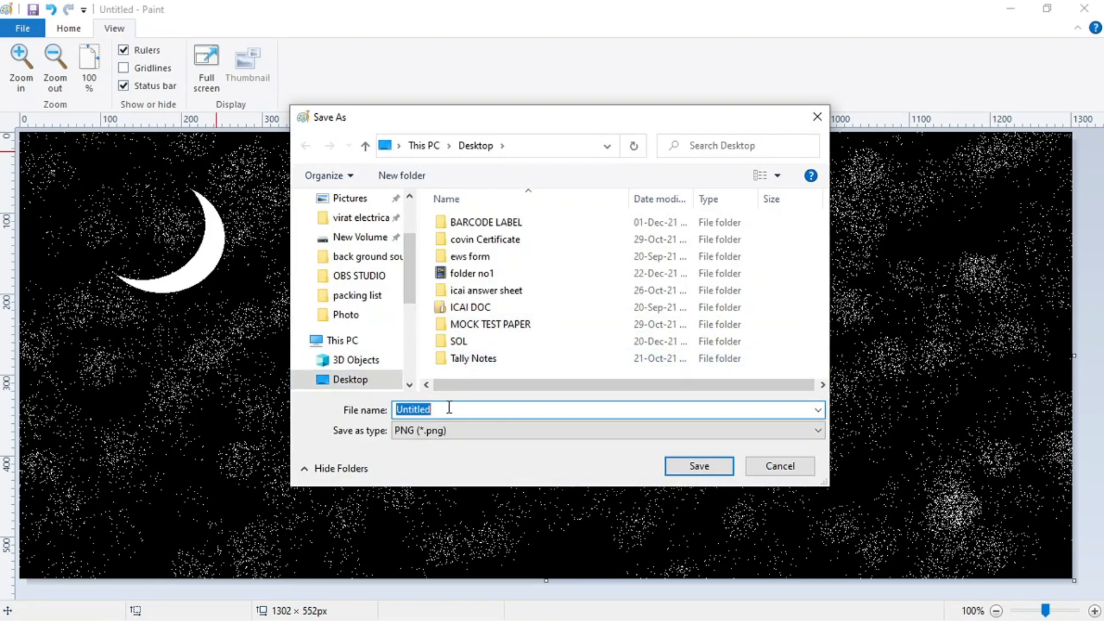
type("MON")
key("BackSpace")
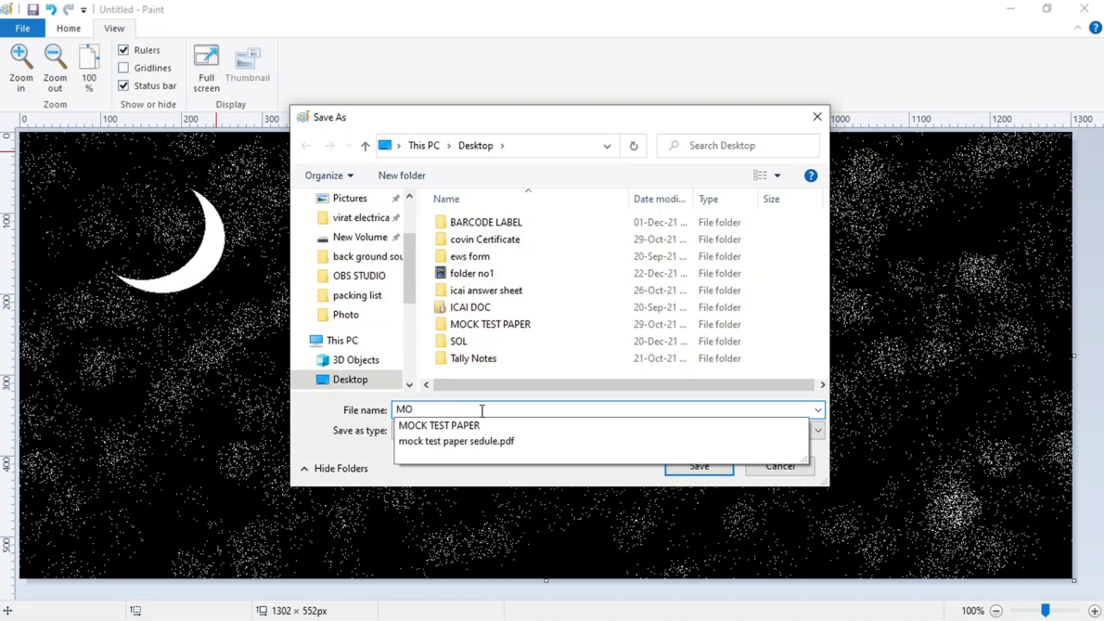
type("N")
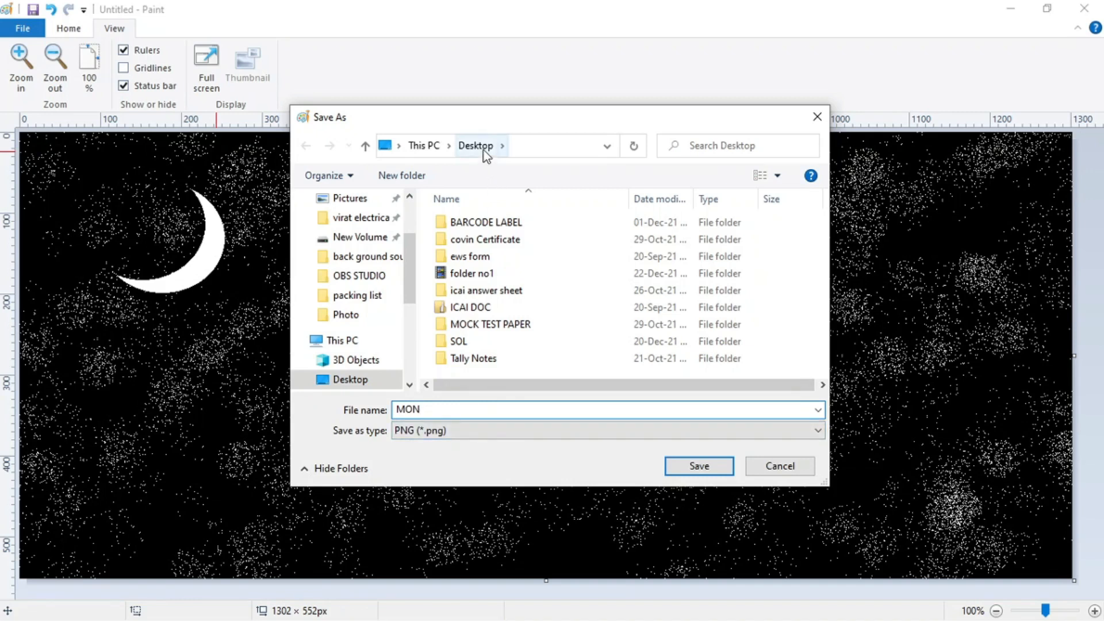
left_click(696, 465)
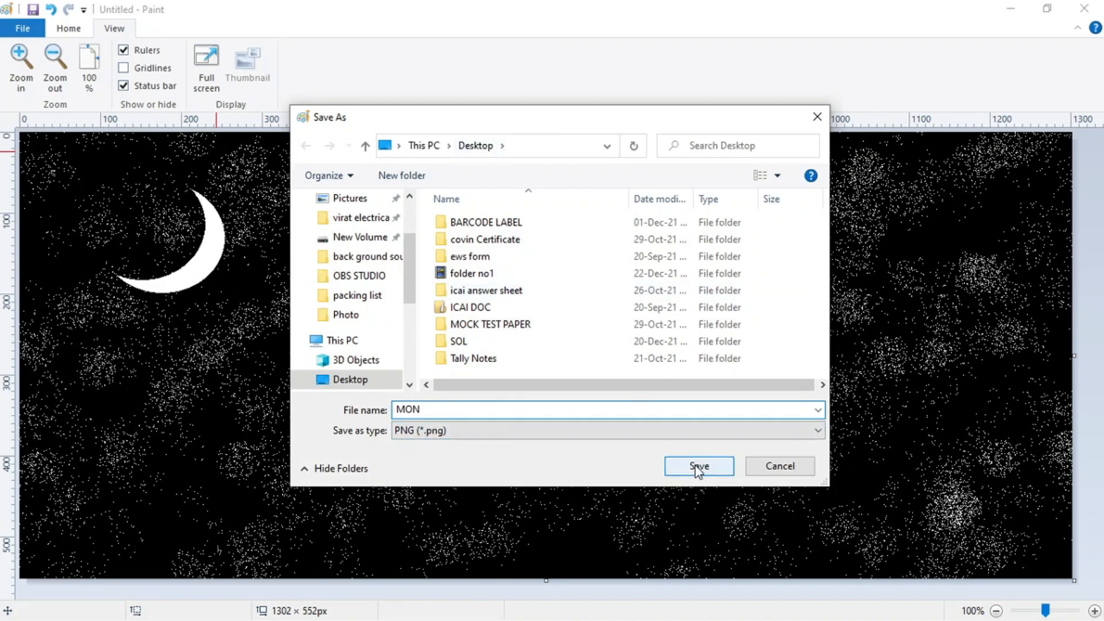
- Switch to the desktop and open the saved MON picture to view it
key("alt+Tab")
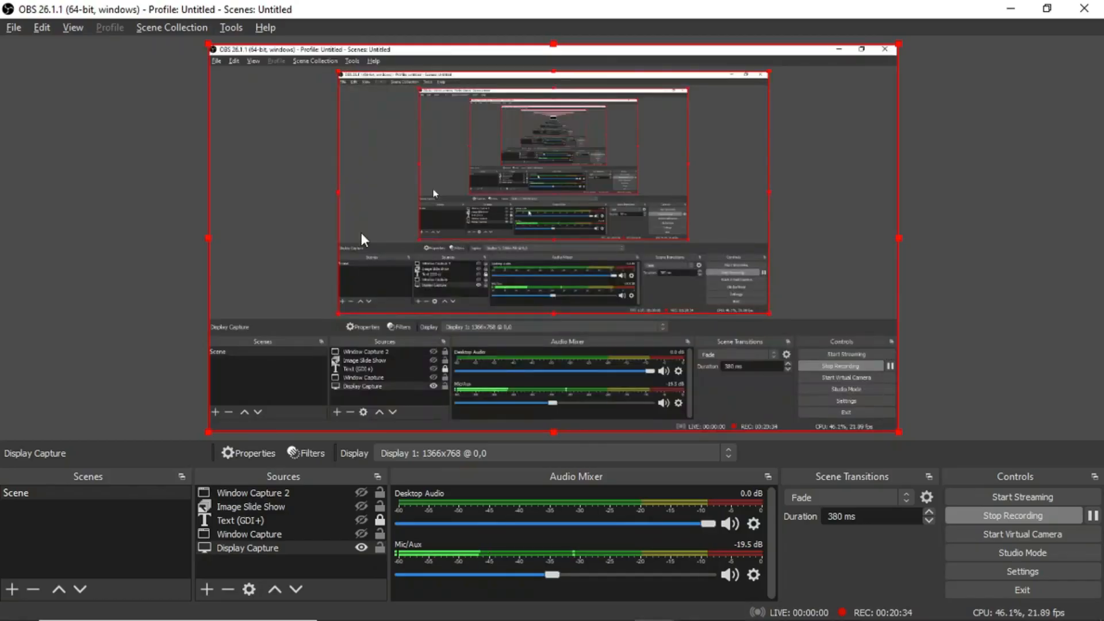
key("super+d")
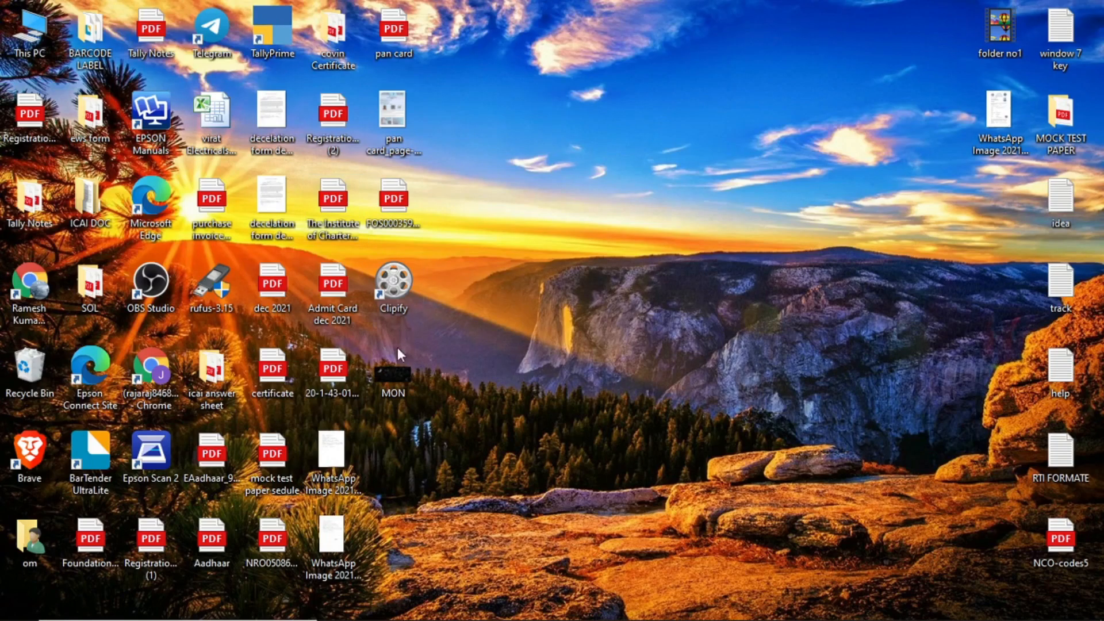
double_click(421, 360)
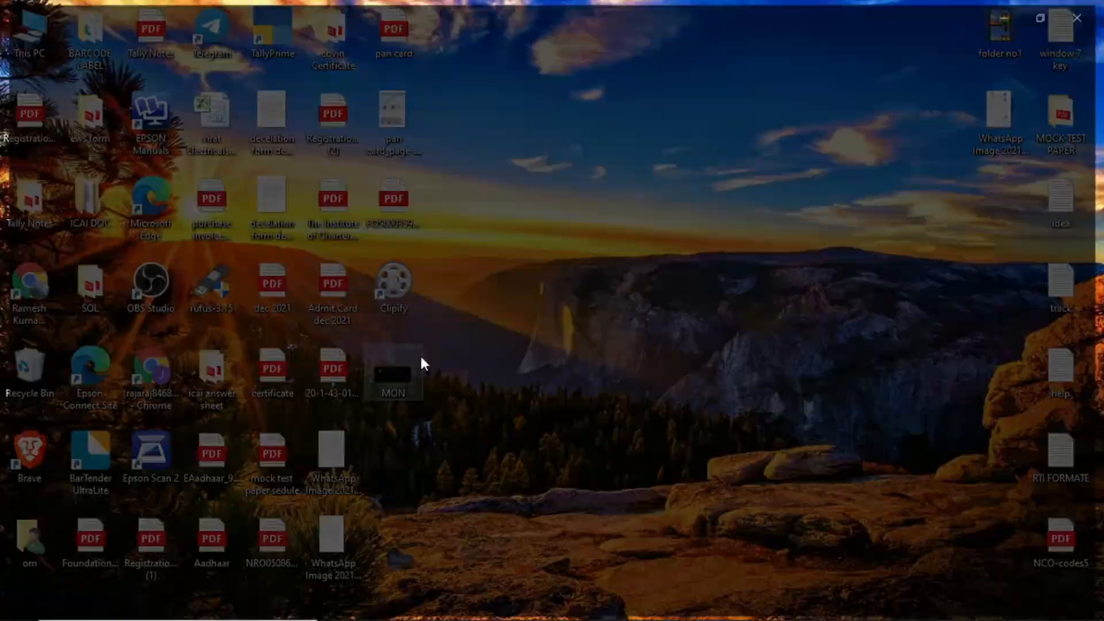